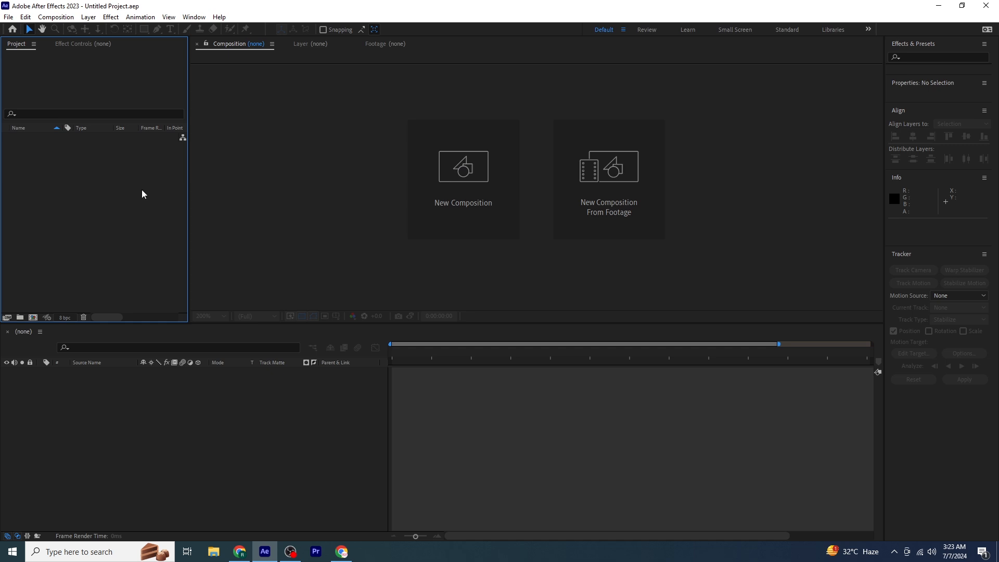
Step: Import the side walk video from the Adobe Premiere videos folder as footage
{"action": "right_click", "coordinate": [40, 171]}
{"action": "mouse_move", "coordinate": [96, 218]}
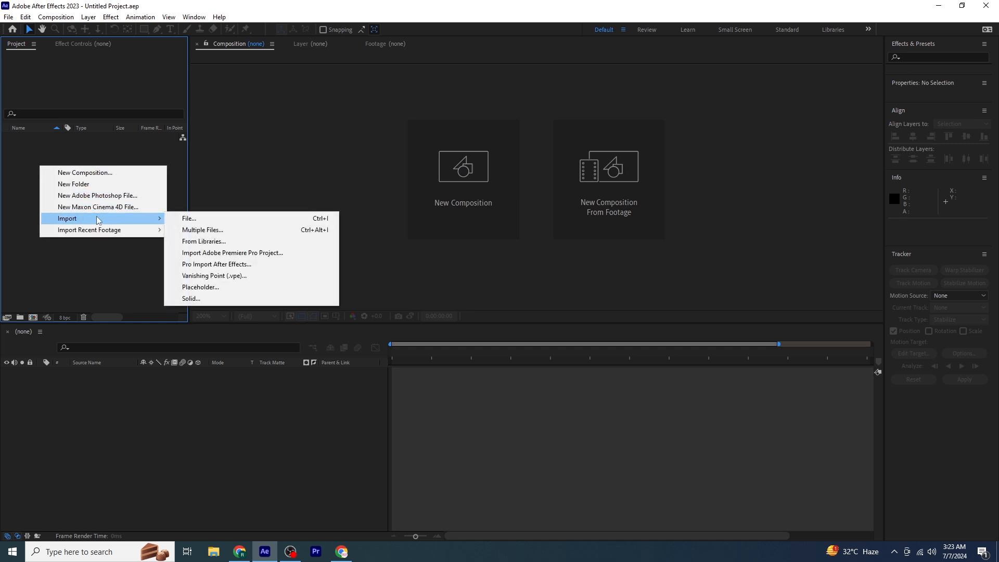
{"action": "left_click", "coordinate": [202, 219]}
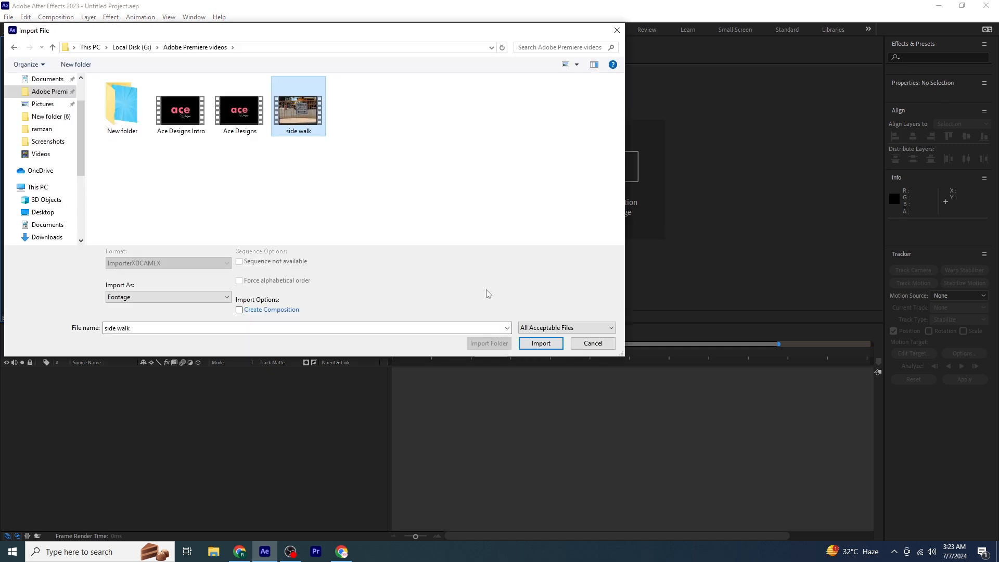
{"action": "left_click", "coordinate": [541, 343]}
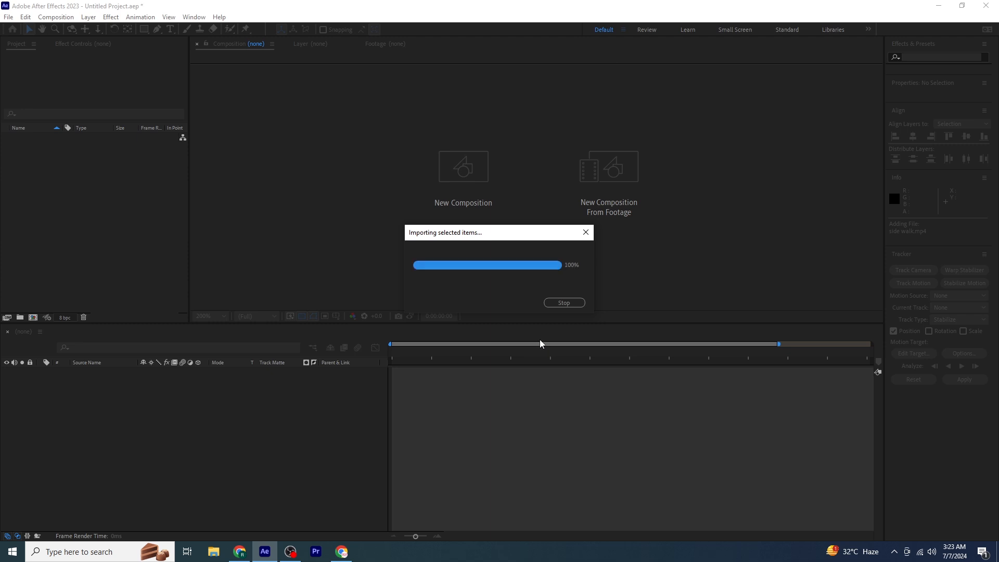
Step: Create a composition from the side walk.mp4 footage and set its preview magnification to Fit
{"action": "left_click_drag", "start_coordinate": [92, 144], "coordinate": [121, 386]}
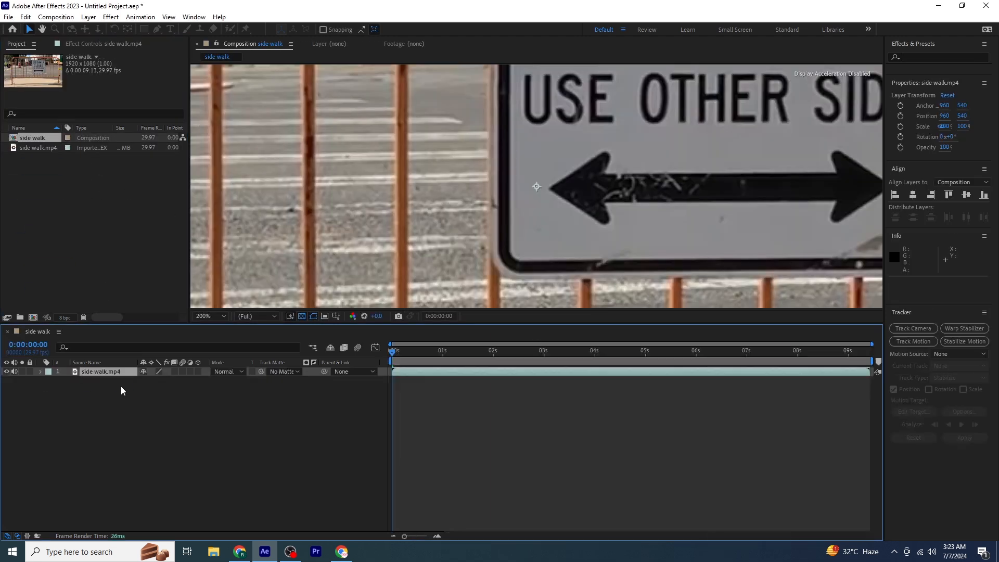
{"action": "left_click", "coordinate": [204, 316]}
{"action": "left_click", "coordinate": [208, 370]}
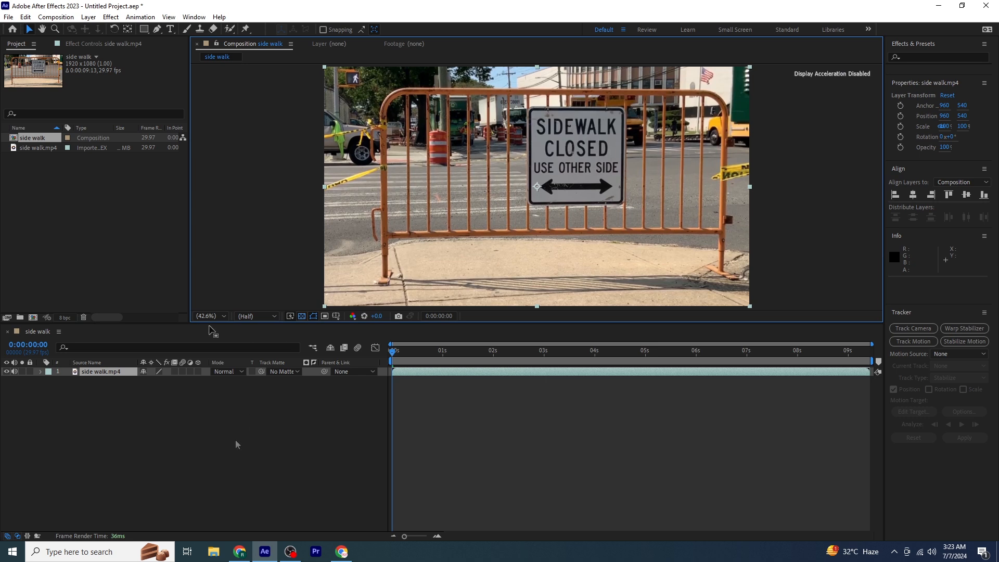
{"action": "left_click", "coordinate": [236, 441]}
Step: Duplicate the side walk.mp4 layer and rename the upper copy "side walk"
{"action": "left_click", "coordinate": [116, 372]}
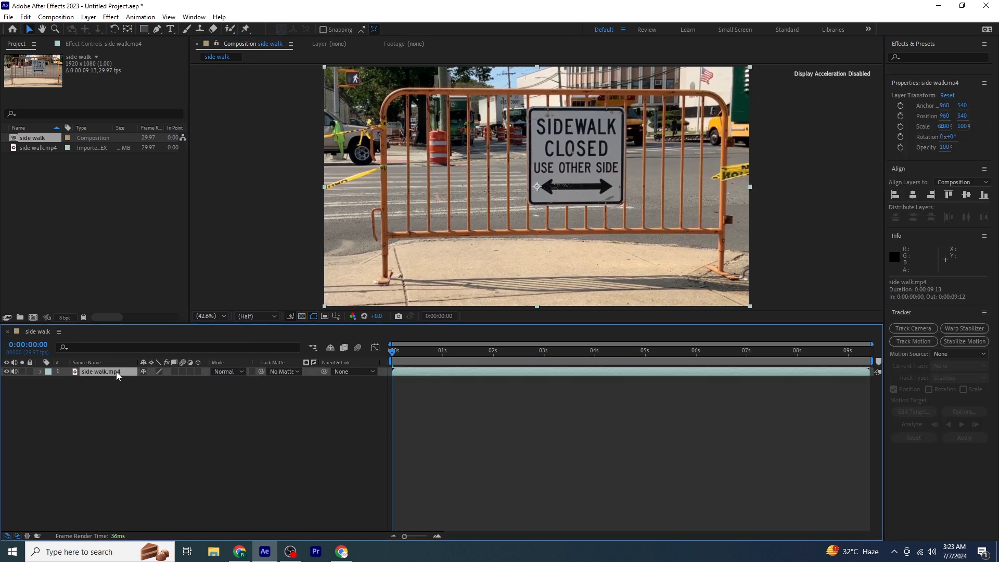
{"action": "key", "text": "ctrl+d"}
{"action": "right_click", "coordinate": [114, 374]}
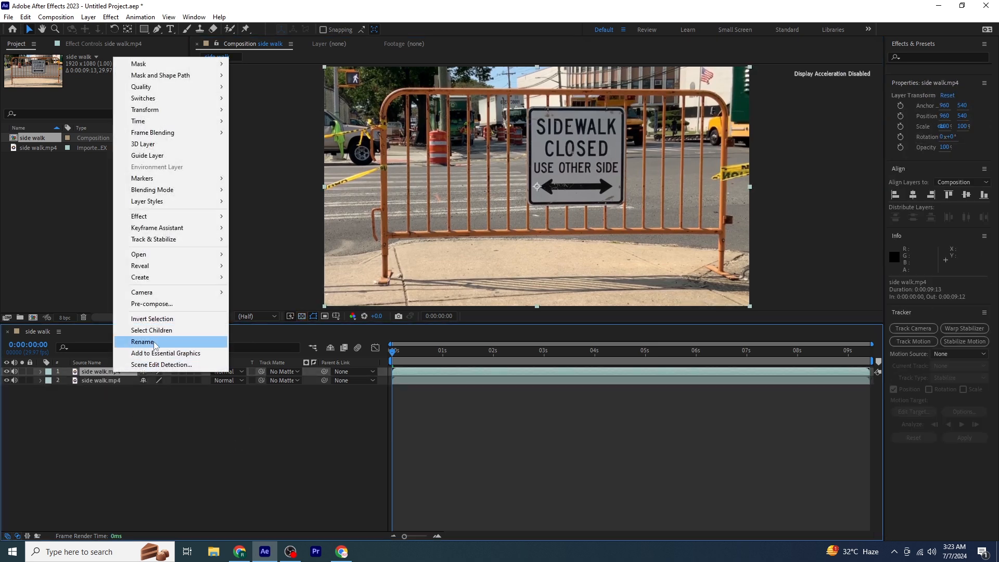
{"action": "left_click", "coordinate": [125, 342]}
{"action": "type", "text": "sid"}
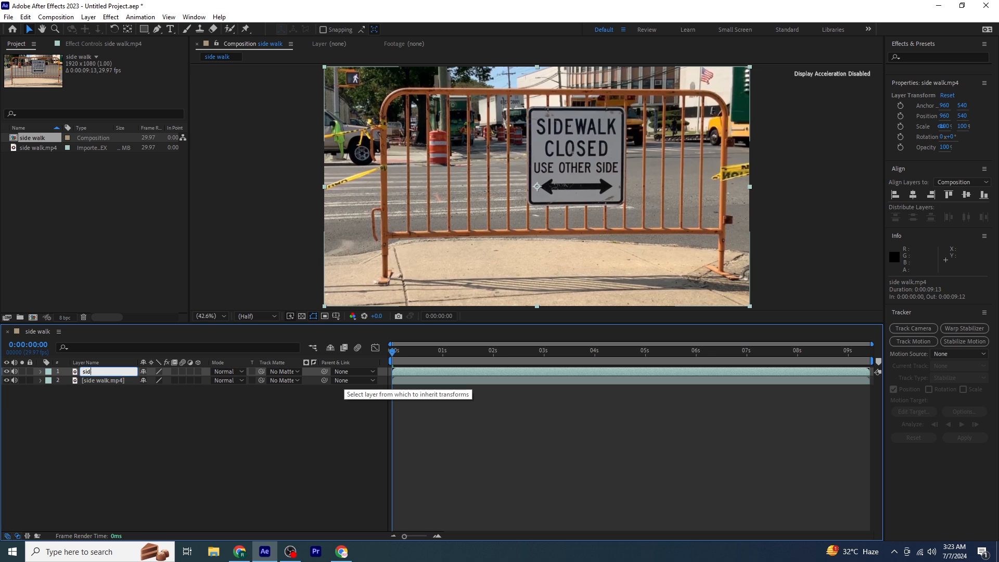
{"action": "type", "text": "e walk"}
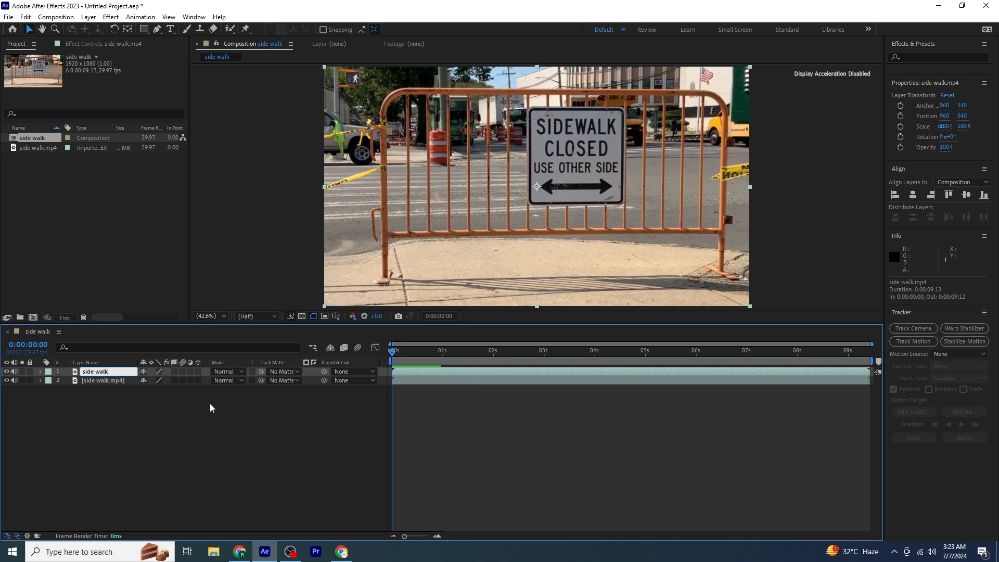
{"action": "left_click", "coordinate": [142, 410]}
Step: Duplicate the "side walk" layer and rename the copy "closed"
{"action": "left_click", "coordinate": [105, 375]}
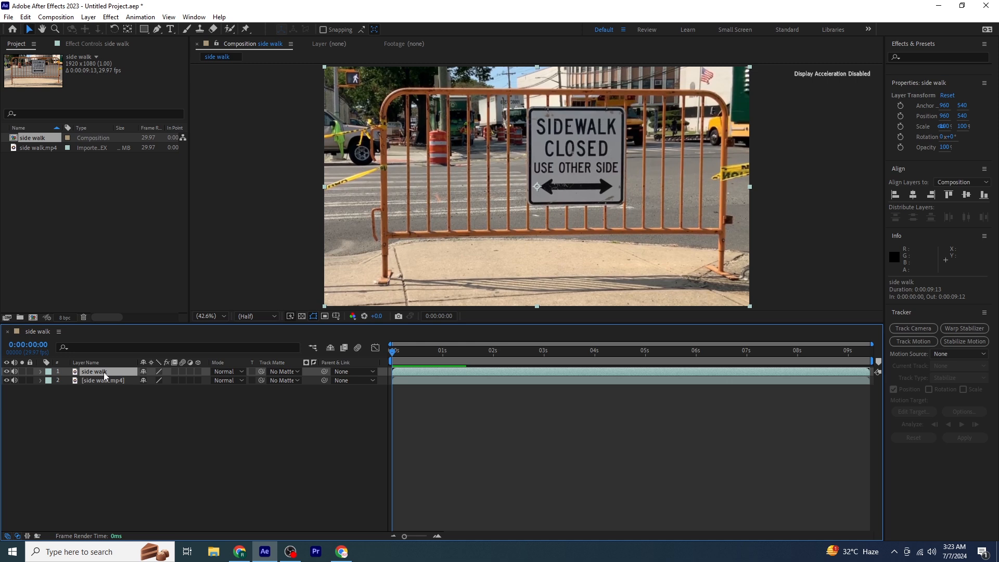
{"action": "key", "text": "ctrl+d"}
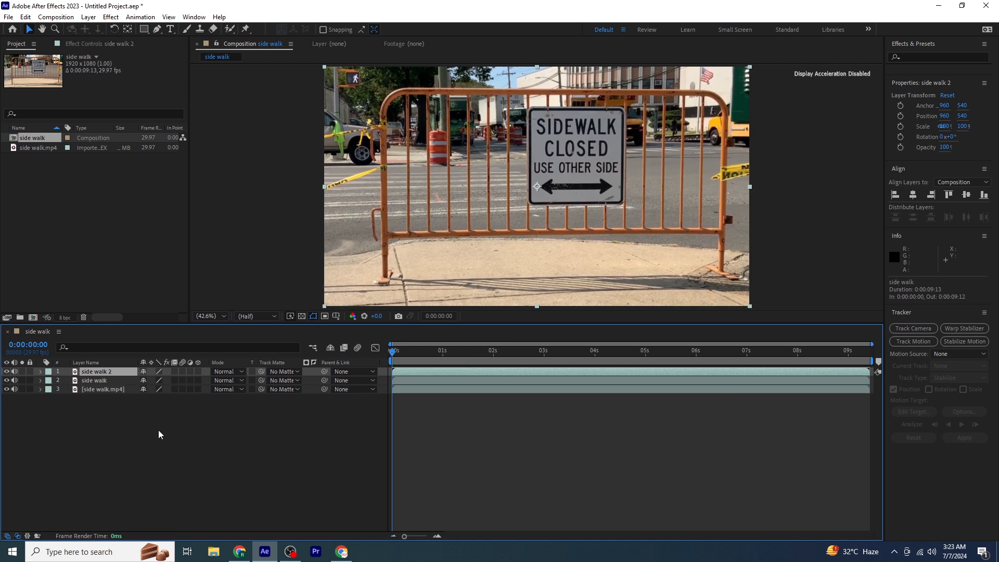
{"action": "right_click", "coordinate": [115, 379]}
{"action": "left_click", "coordinate": [177, 341]}
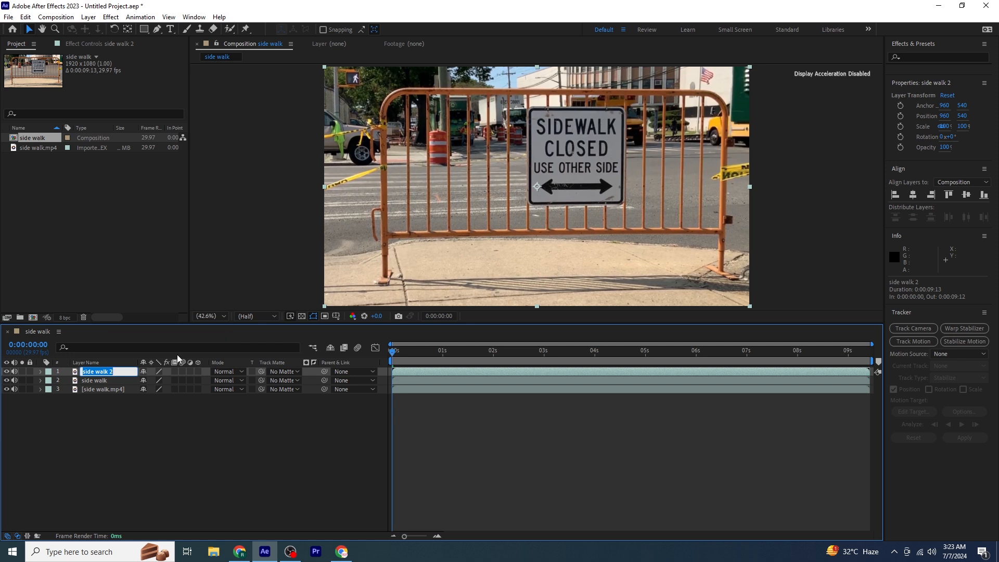
{"action": "type", "text": "closed"}
{"action": "key", "text": "Return"}
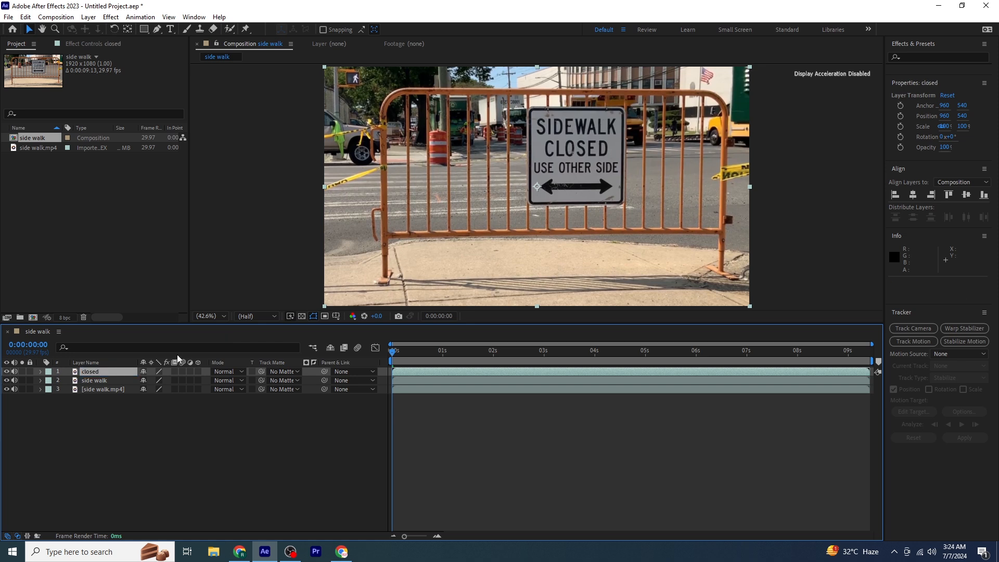
Step: Duplicate the "closed" layer and rename the copy "use other side"
{"action": "key", "text": "ctrl+d"}
{"action": "right_click", "coordinate": [88, 371]}
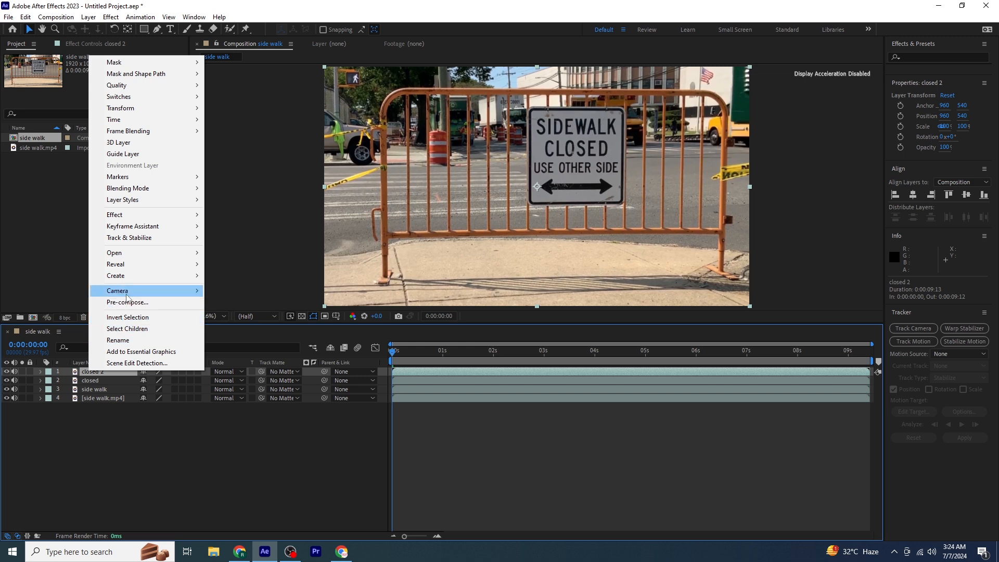
{"action": "left_click", "coordinate": [144, 343]}
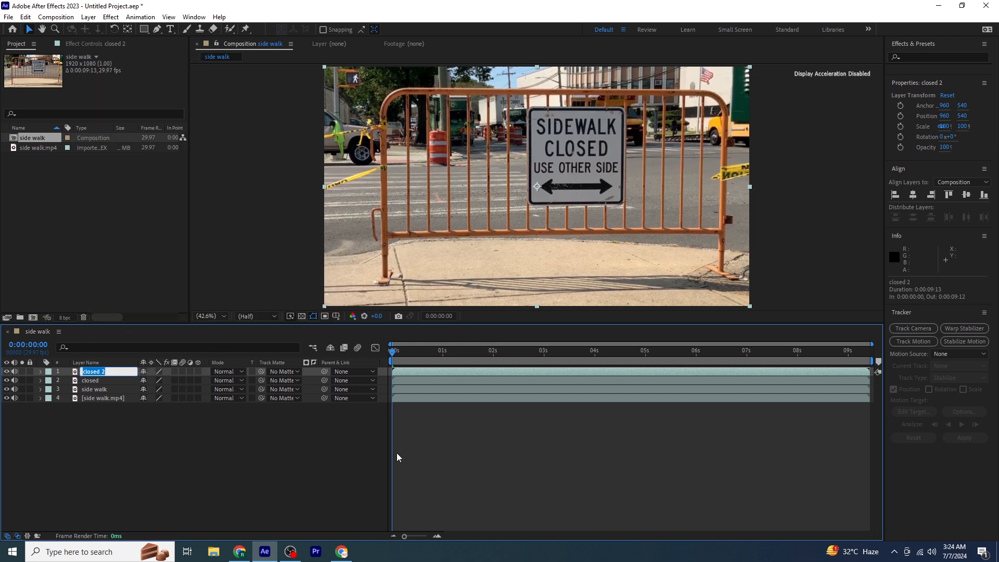
{"action": "type", "text": "use other side"}
{"action": "key", "text": "Return"}
Step: Duplicate the "use other side" layer and rename the copy "arrow"
{"action": "key", "text": "ctrl+d"}
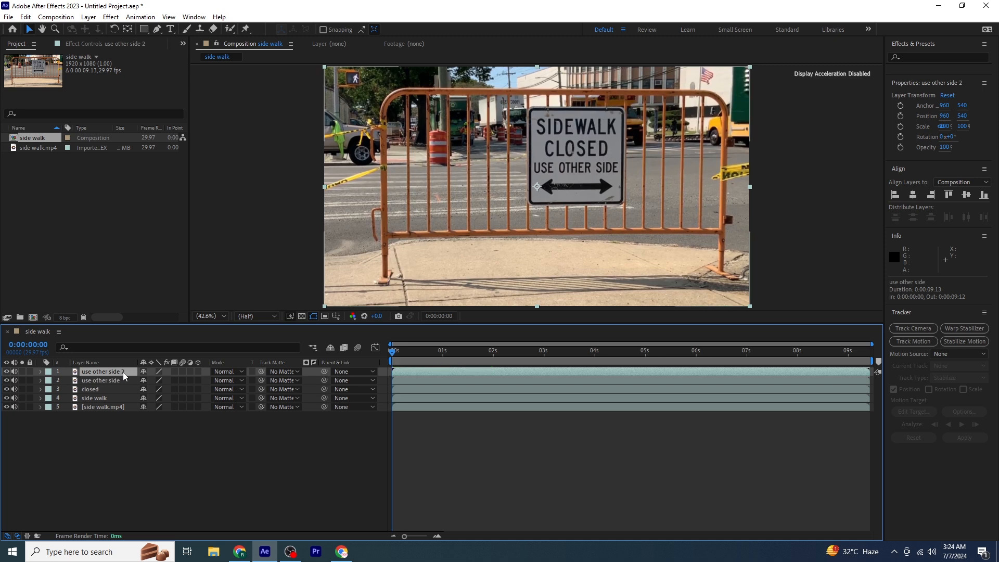
{"action": "right_click", "coordinate": [124, 376]}
{"action": "left_click", "coordinate": [150, 342]}
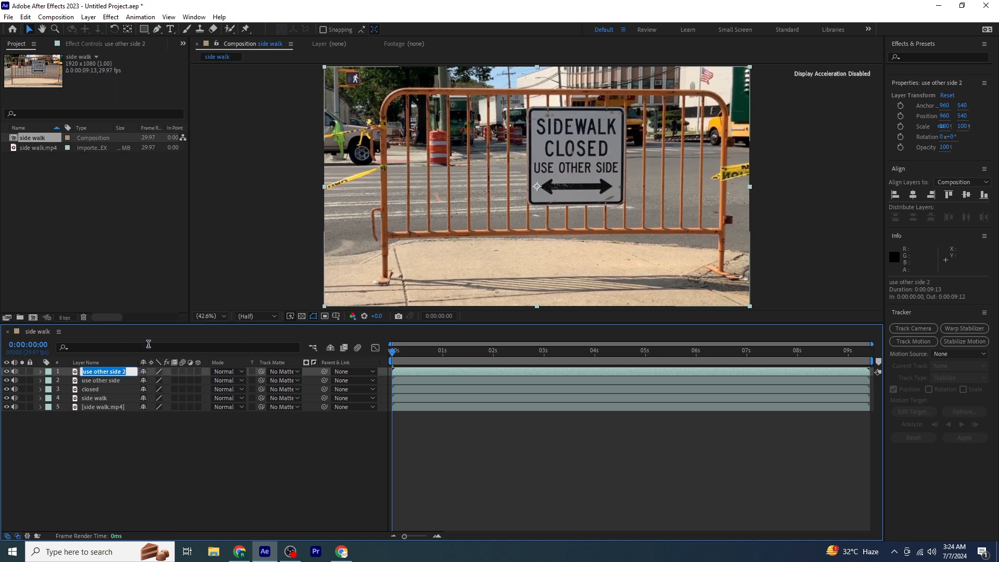
{"action": "type", "text": "arrow"}
{"action": "key", "text": "Return"}
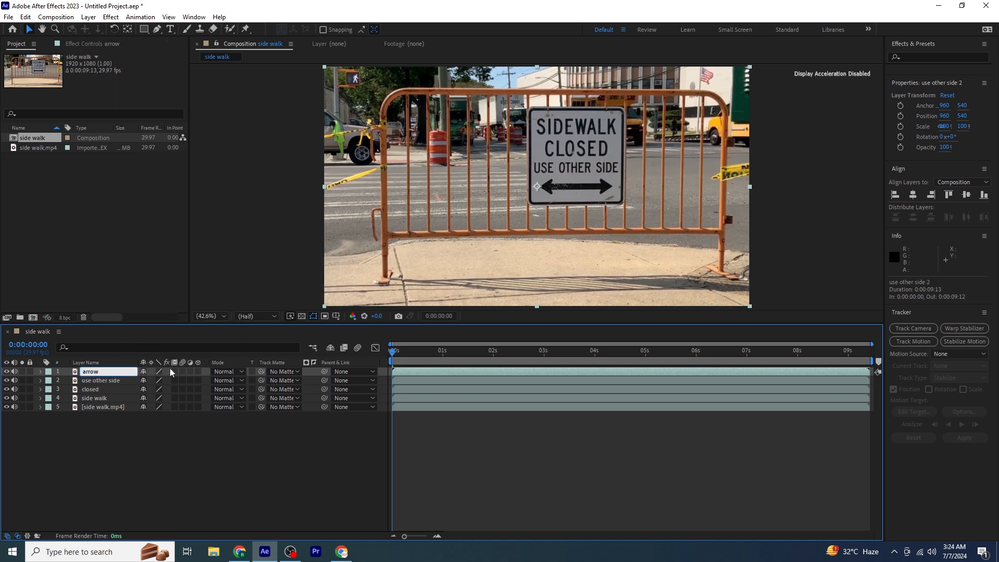
{"action": "left_click", "coordinate": [134, 486]}
Step: Draw a closed four-point Pen tool mask around the word SIDEWALK on the "side walk" layer
{"action": "left_click", "coordinate": [110, 399]}
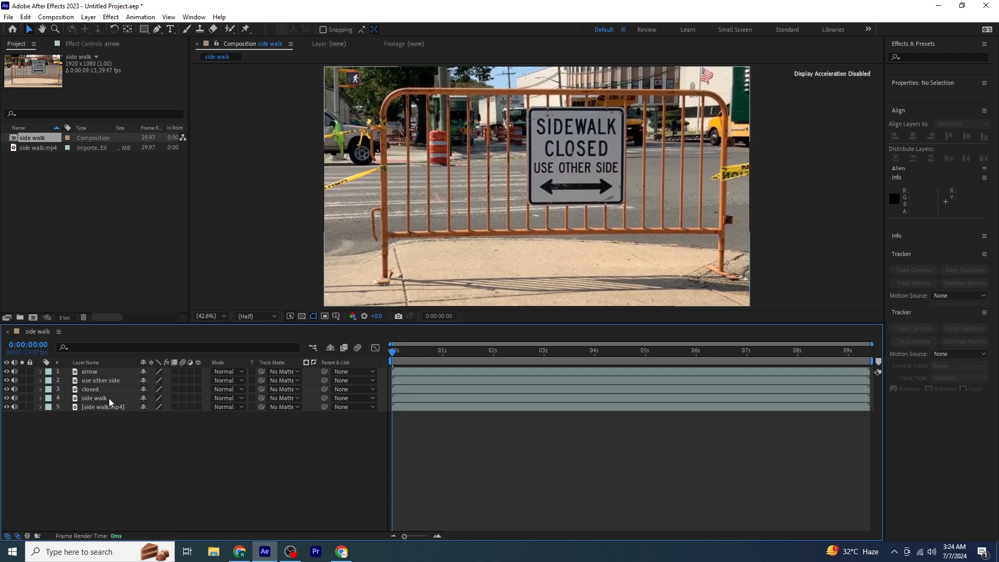
{"action": "scroll", "coordinate": [602, 151], "scroll_direction": "up", "scroll_amount": 3}
{"action": "key", "text": "space"}
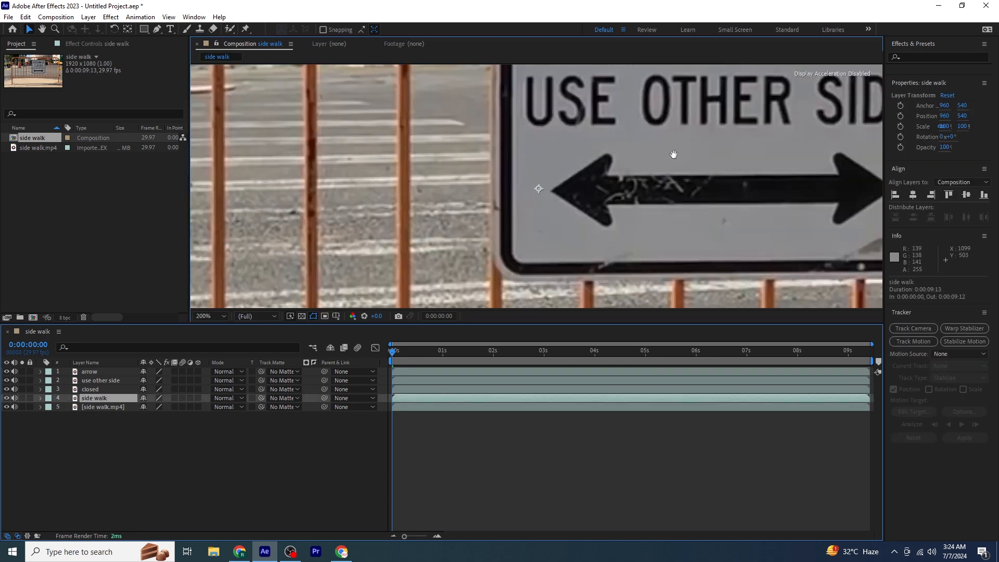
{"action": "left_click_drag", "start_coordinate": [672, 154], "coordinate": [433, 336]}
{"action": "left_click_drag", "start_coordinate": [490, 149], "coordinate": [486, 237]}
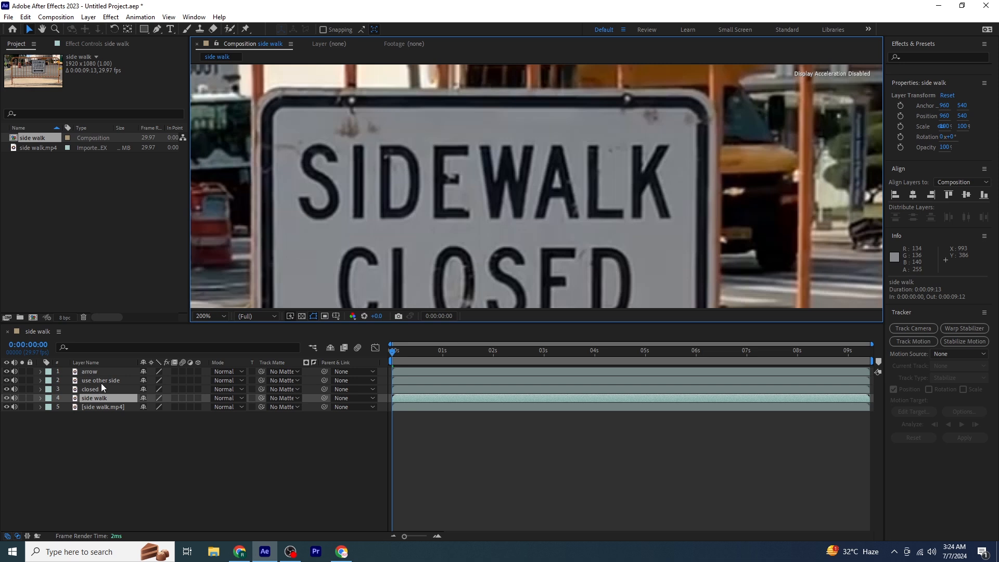
{"action": "left_click", "coordinate": [156, 30]}
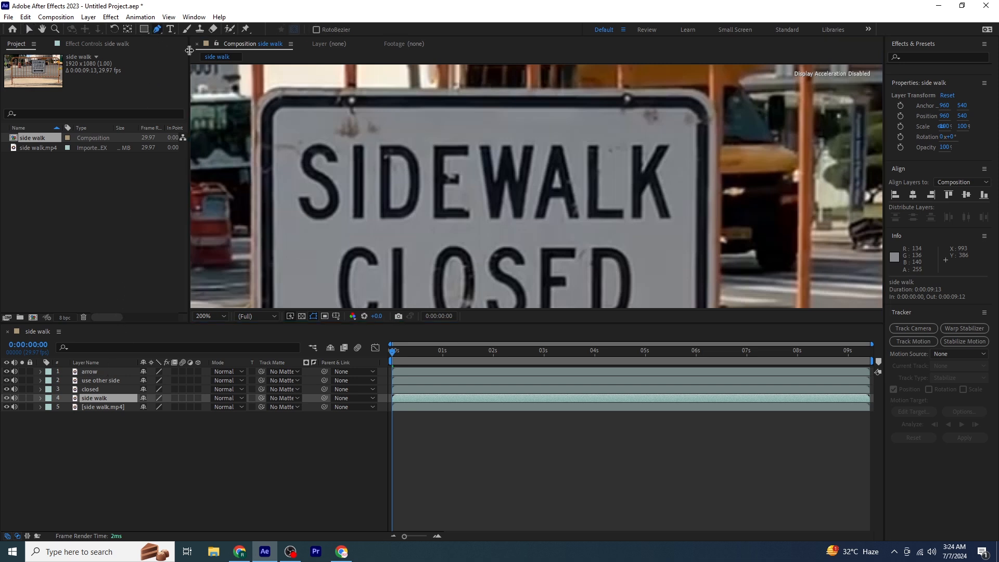
{"action": "left_click", "coordinate": [293, 134]}
{"action": "left_click", "coordinate": [681, 133]}
{"action": "left_click", "coordinate": [681, 240]}
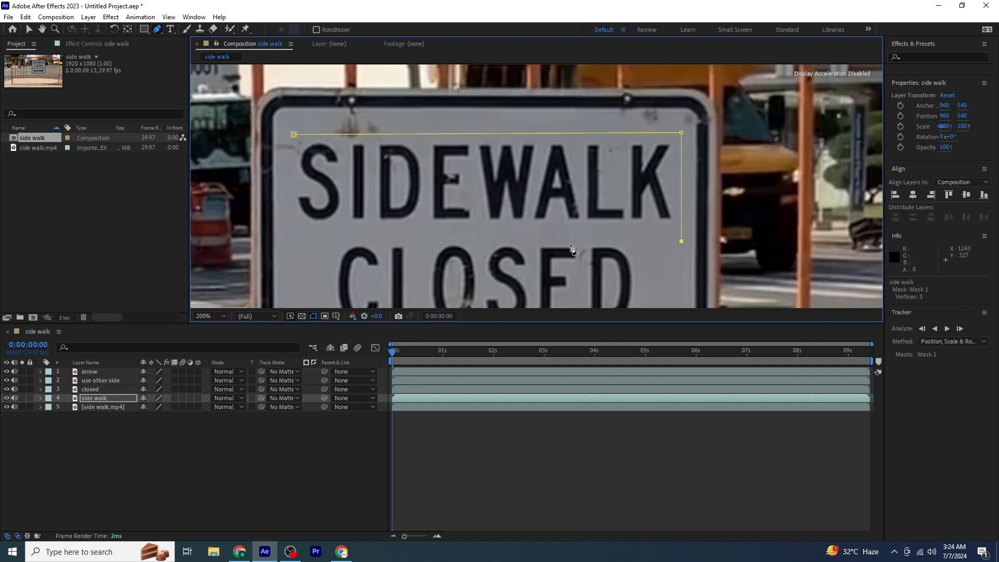
{"action": "left_click", "coordinate": [292, 240]}
{"action": "left_click", "coordinate": [293, 135]}
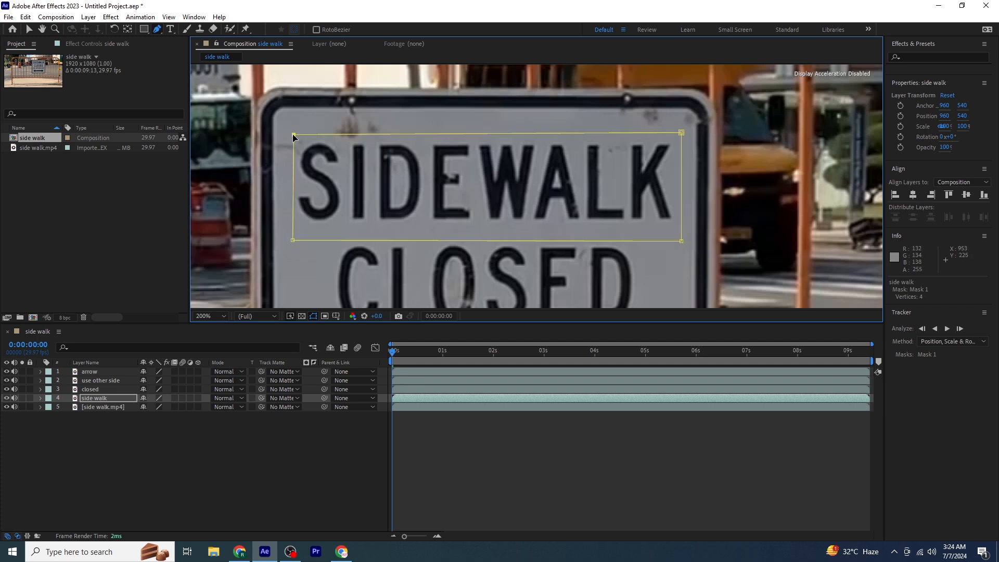
Step: Shift the two left corner points of the SIDEWALK mask slightly outward to widen the margin beside the lettering
{"action": "left_click_drag", "start_coordinate": [291, 135], "coordinate": [283, 134]}
{"action": "left_click", "coordinate": [292, 241]}
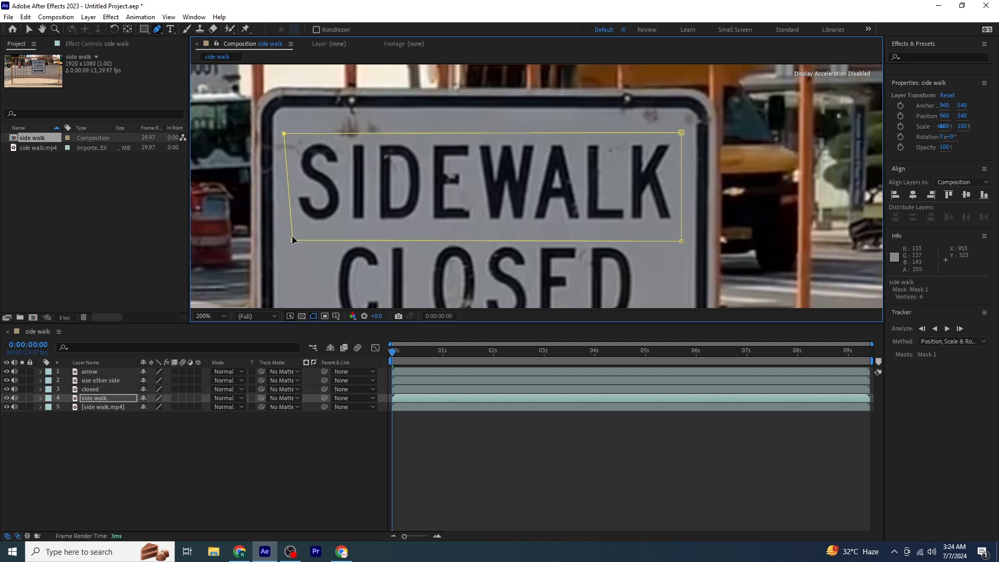
{"action": "left_click_drag", "start_coordinate": [289, 240], "coordinate": [283, 241]}
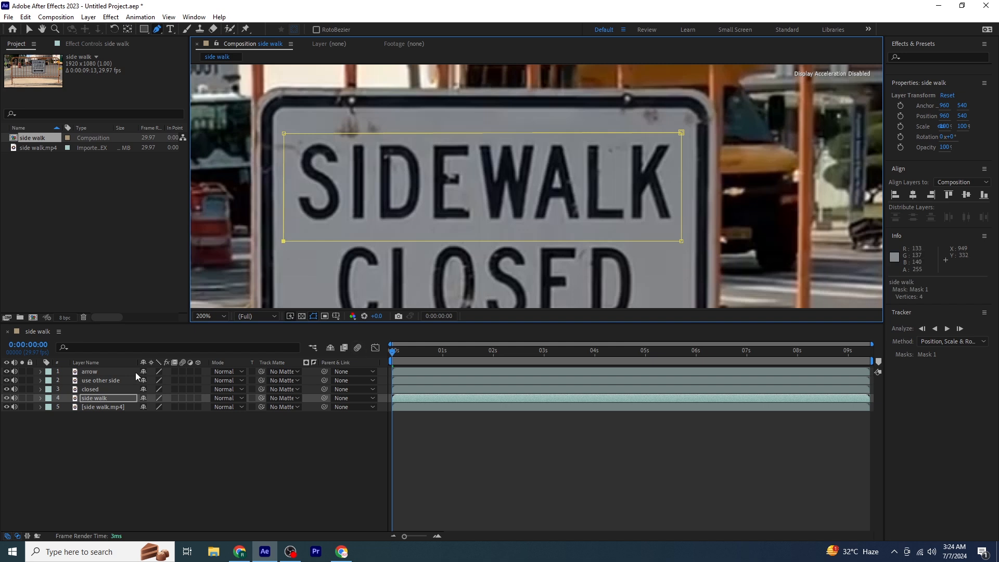
Step: Start Mask Path keyframing on the "side walk" layer at 0:00:00:00 and solo that layer
{"action": "key", "text": "m"}
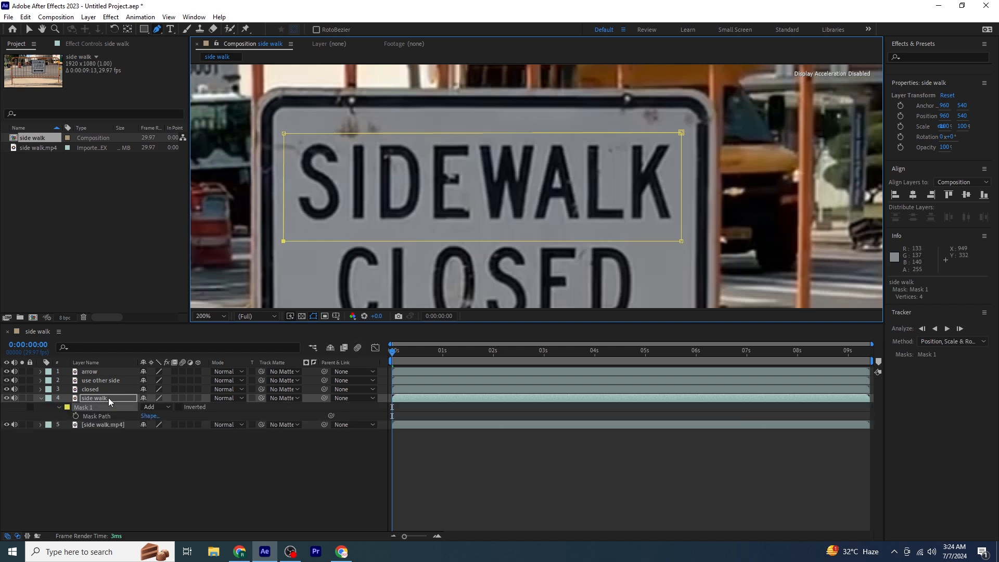
{"action": "left_click", "coordinate": [76, 416]}
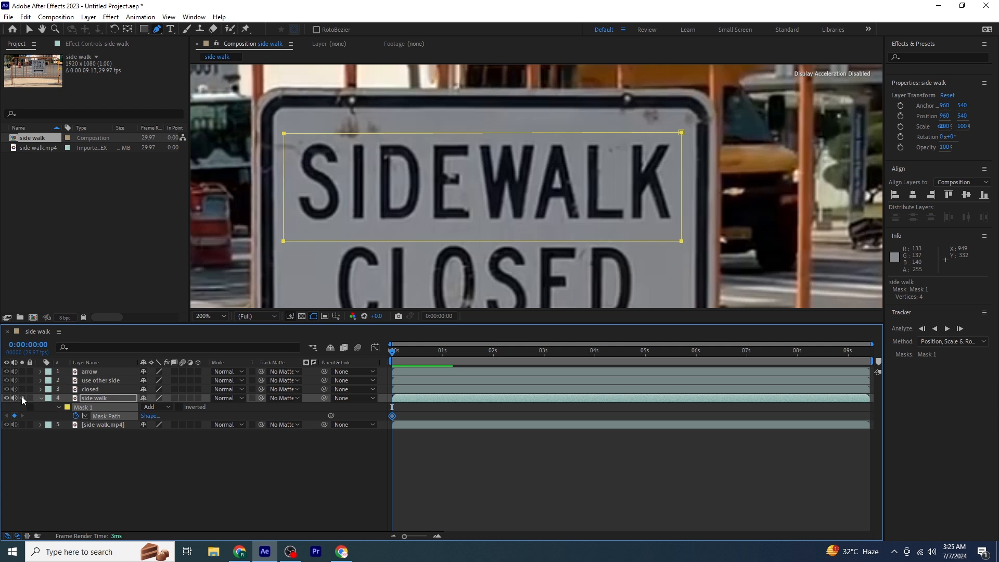
{"action": "left_click", "coordinate": [22, 398]}
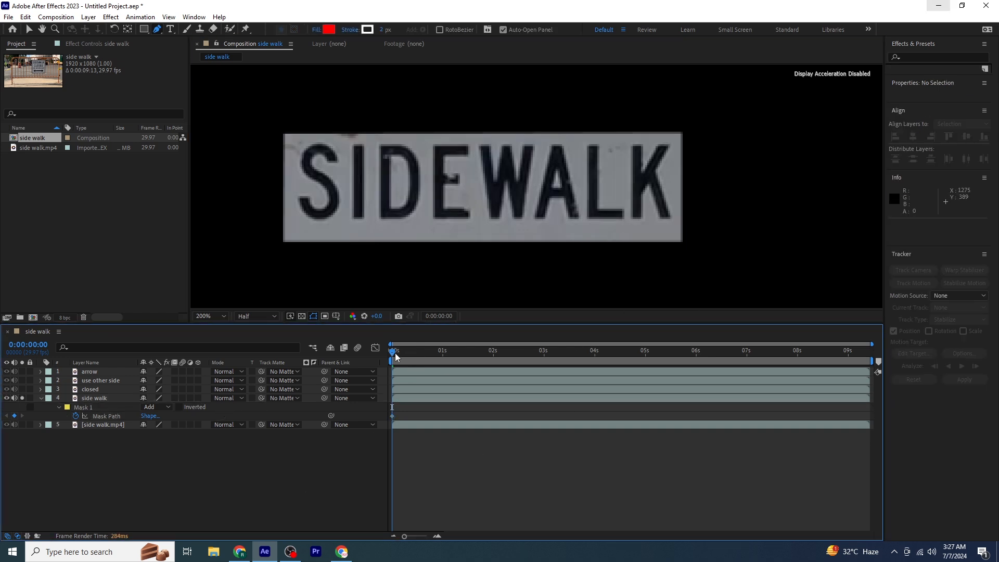
Step: At 0:00:00:24, move the whole "side walk" mask down and left to frame the word SIDEWALK again
{"action": "left_click_drag", "start_coordinate": [404, 359], "coordinate": [418, 362]}
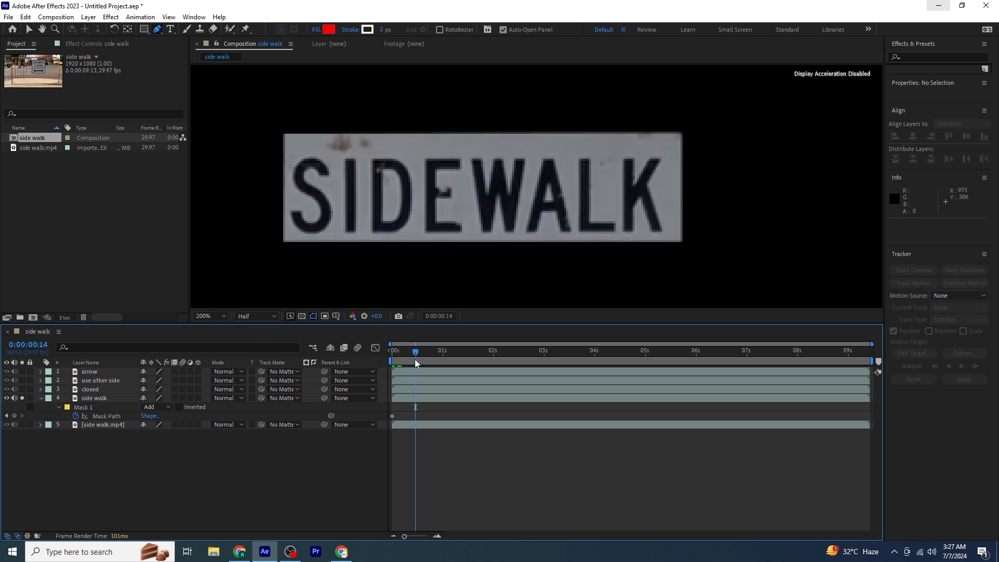
{"action": "left_click_drag", "start_coordinate": [415, 363], "coordinate": [432, 359]}
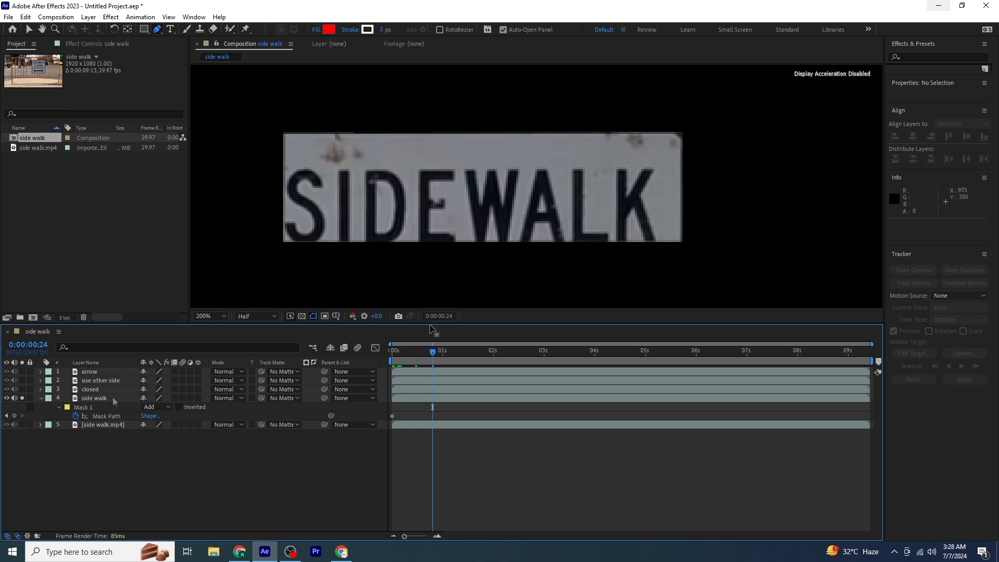
{"action": "left_click", "coordinate": [107, 416]}
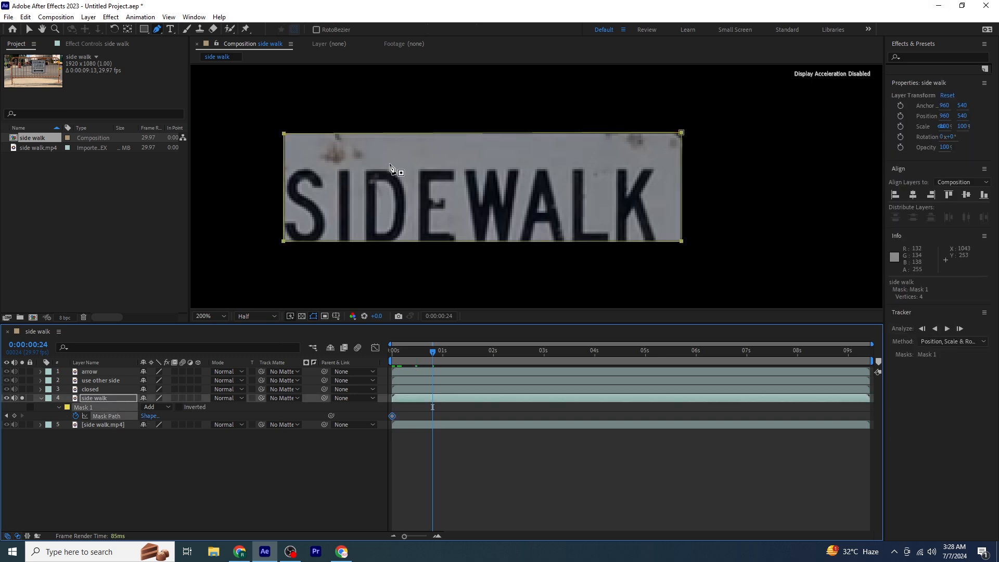
{"action": "left_click_drag", "start_coordinate": [284, 242], "coordinate": [271, 255]}
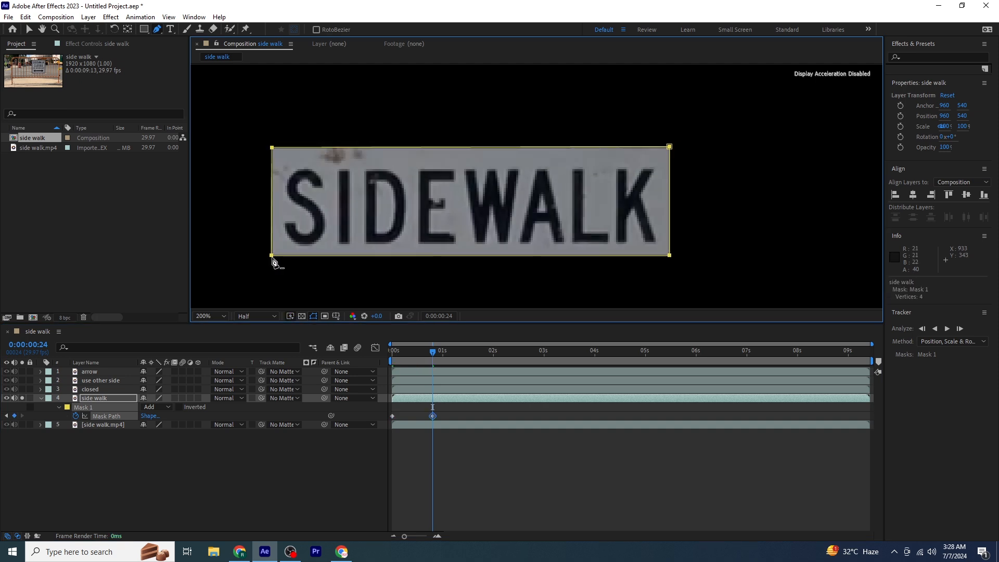
Step: Reposition the "side walk" mask to frame the word SIDEWALK at 0:00:01:04, 0:00:01:14 and 0:00:02:04
{"action": "key", "text": "shift+Page_Down"}
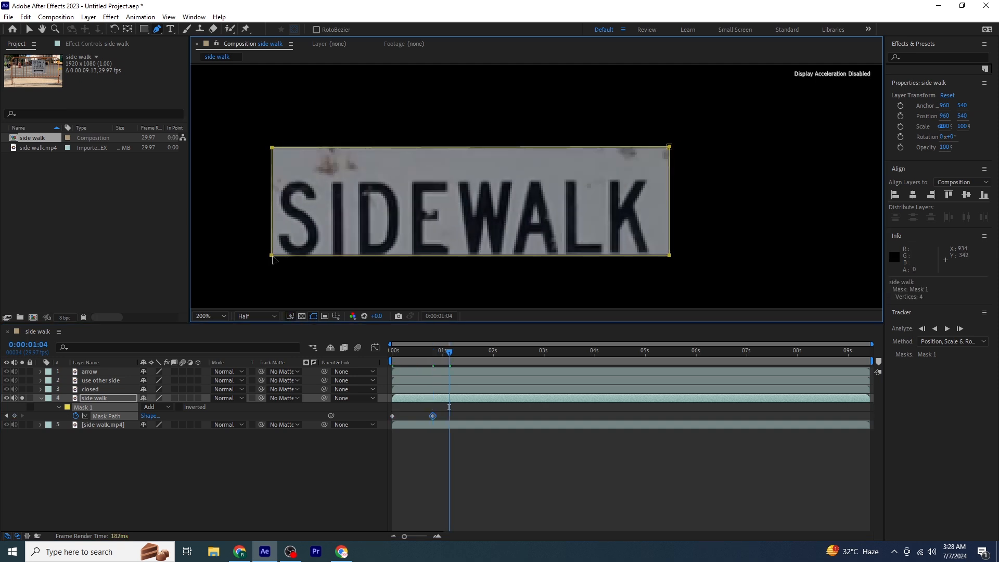
{"action": "left_click_drag", "start_coordinate": [273, 257], "coordinate": [262, 285]}
{"action": "key", "text": "shift+Page_Down"}
{"action": "key", "text": "shift+Page_Down"}
{"action": "key", "text": "shift+Page_Down"}
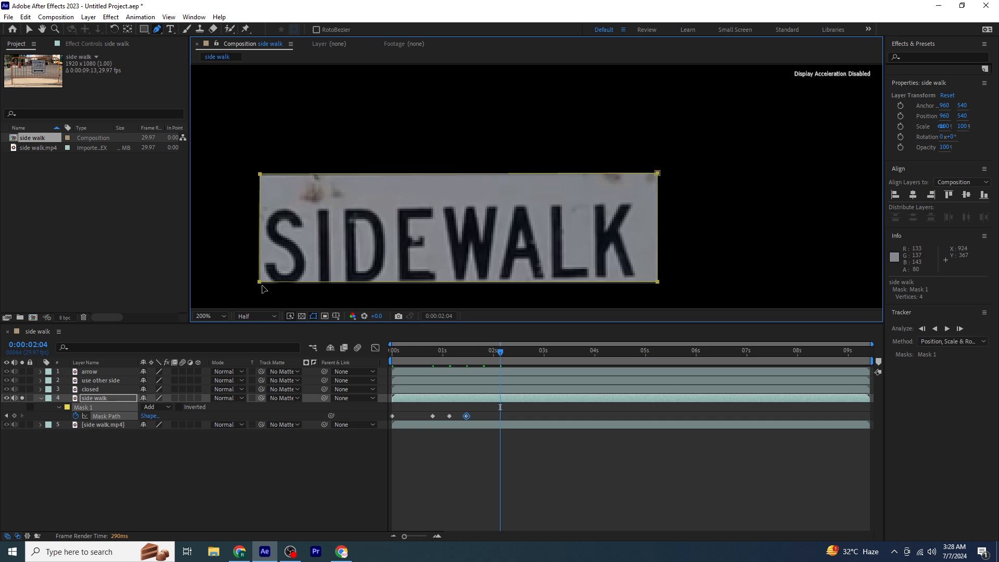
{"action": "left_click_drag", "start_coordinate": [262, 285], "coordinate": [247, 305]}
Step: Shift the whole "side walk" mask to keep SIDEWALK framed at 0:00:02:24 and 0:00:04:04
{"action": "key", "text": "shift+Page_Down"}
{"action": "key", "text": "shift+Page_Down"}
{"action": "key", "text": "shift+Page_Down"}
{"action": "key", "text": "shift+Page_Down"}
{"action": "key", "text": "shift+Page_Down"}
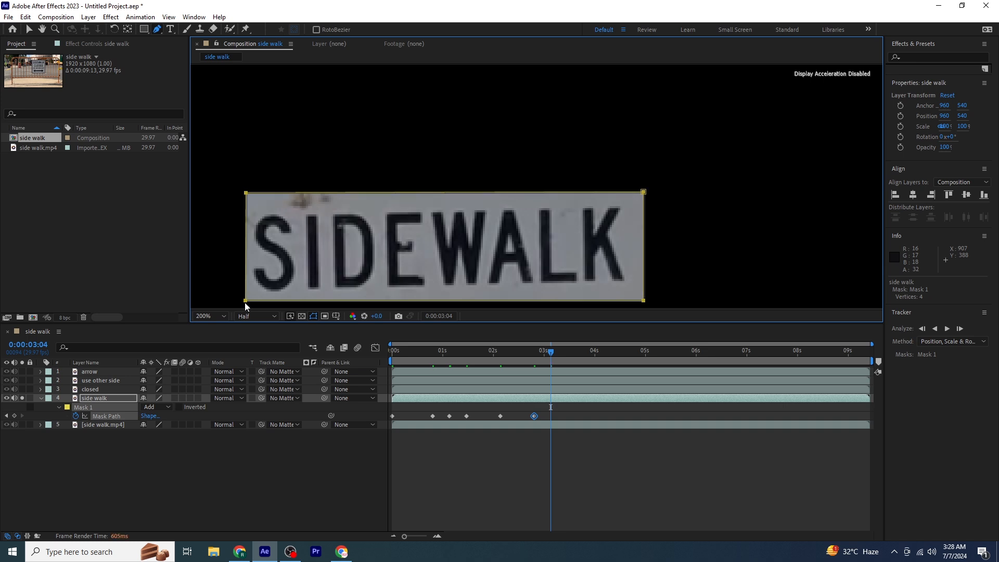
{"action": "key", "text": "shift+Page_Down"}
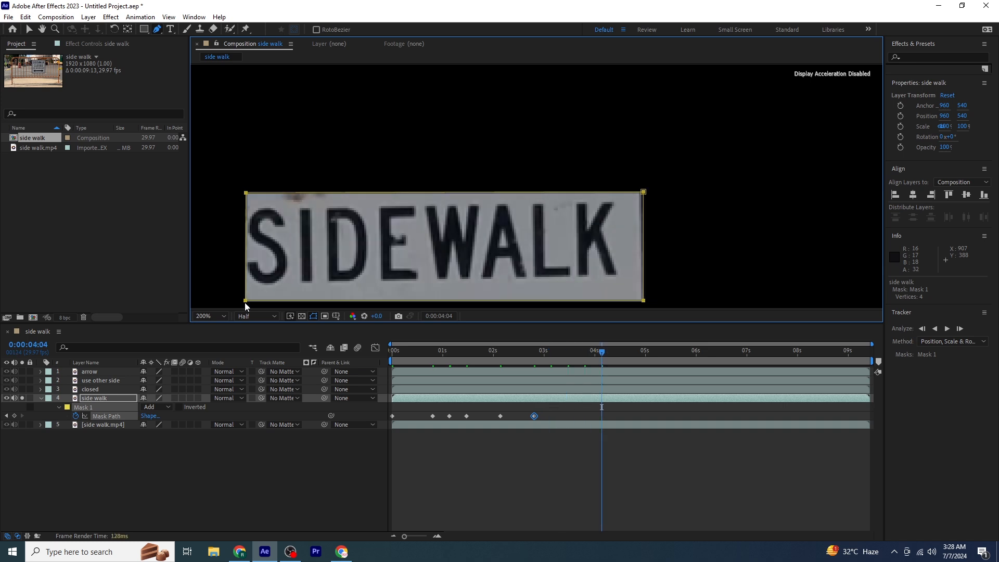
{"action": "key", "text": "ctrl+z"}
{"action": "left_click_drag", "start_coordinate": [248, 193], "coordinate": [242, 192]}
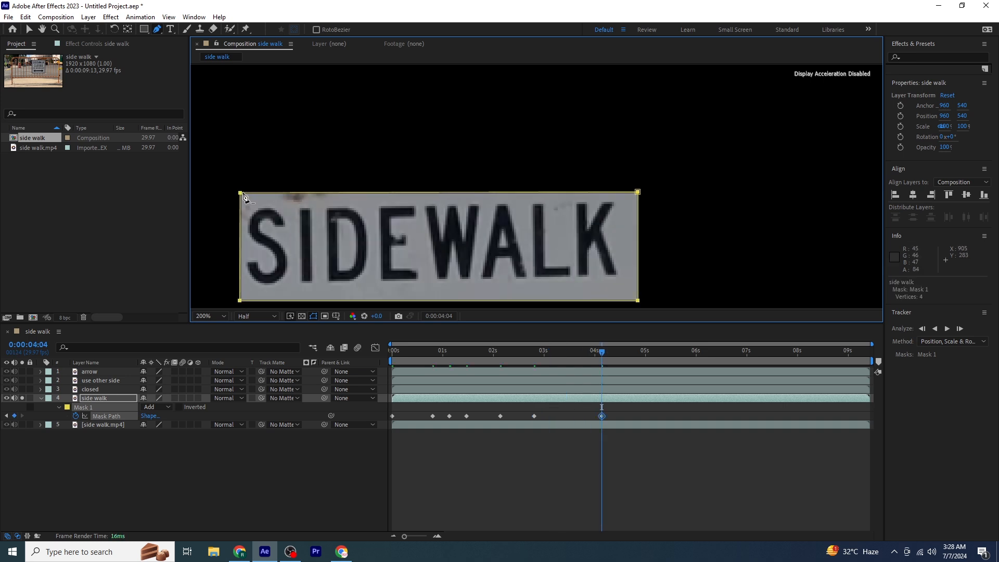
Step: At 0:00:05:24, move the whole "side walk" mask right and slightly up to frame the word SIDEWALK
{"action": "key", "text": "shift+Page_Down"}
{"action": "key", "text": "shift+Page_Down"}
{"action": "key", "text": "shift+Page_Down"}
{"action": "key", "text": "shift+Page_Down"}
{"action": "key", "text": "shift+Page_Down"}
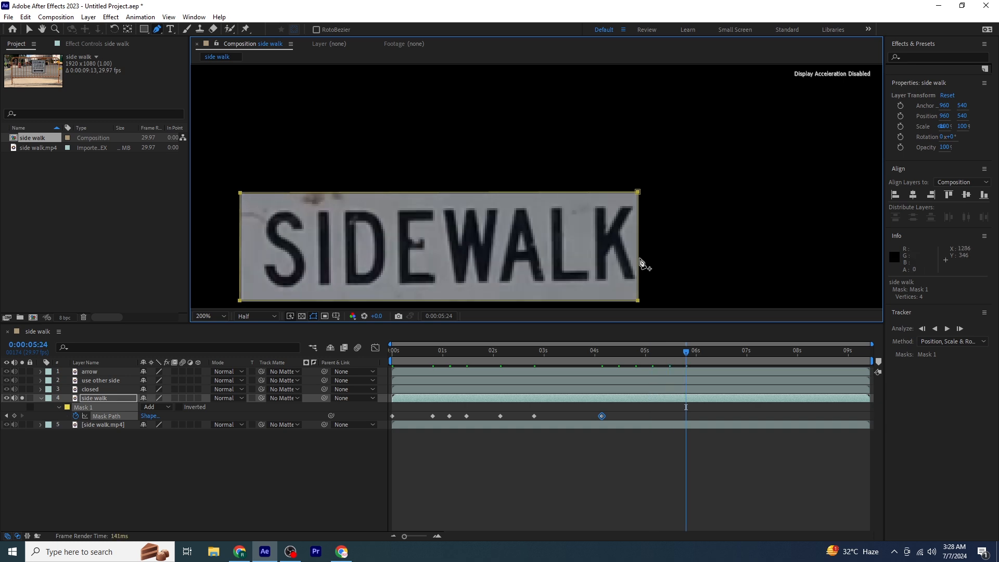
{"action": "left_click_drag", "start_coordinate": [639, 300], "coordinate": [651, 302]}
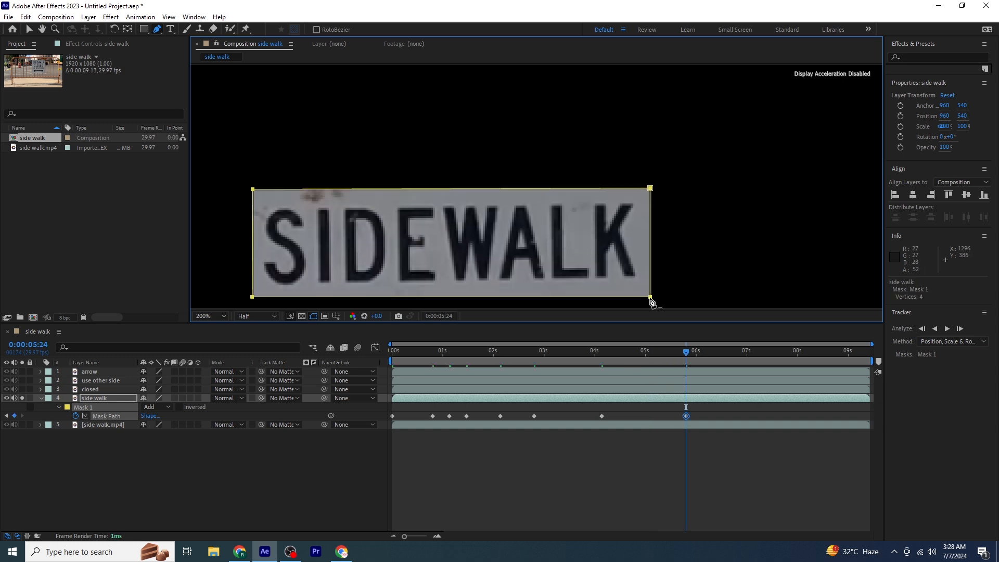
Step: At 0:00:06:24, move the whole "side walk" mask up and left to follow the word SIDEWALK
{"action": "key", "text": "shift+Page_Down"}
{"action": "key", "text": "shift+Page_Down"}
{"action": "key", "text": "shift+Page_Down"}
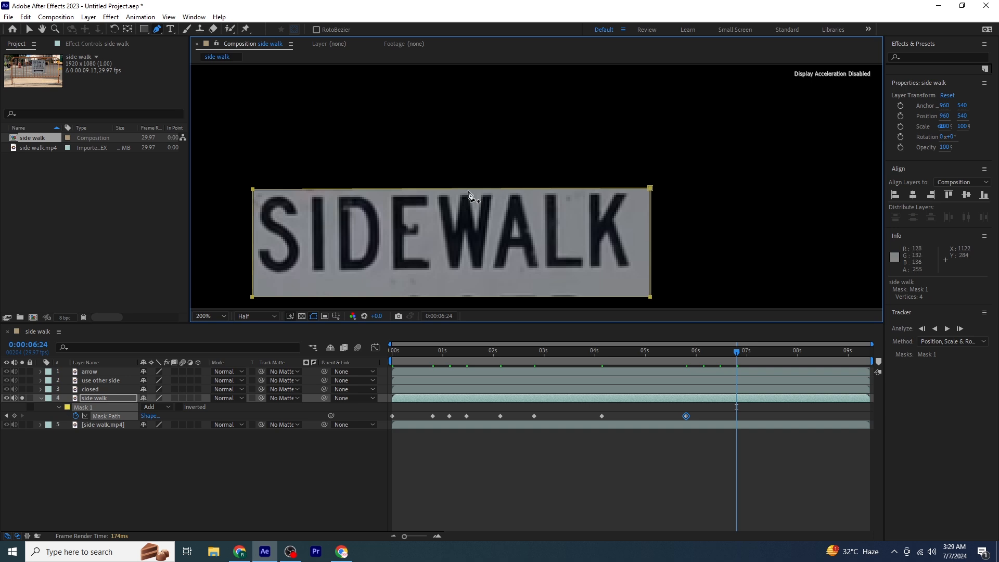
{"action": "left_click_drag", "start_coordinate": [254, 190], "coordinate": [228, 171]}
Step: Keyframe the "side walk" mask around SIDEWALK at 0:00:07:14 and 0:00:08:04, and check the remaining frames to the composition's end
{"action": "key", "text": "shift+Page_Down"}
{"action": "key", "text": "shift+Page_Down"}
{"action": "key", "text": "shift+Page_Down"}
{"action": "key", "text": "shift+Page_Down"}
{"action": "key", "text": "shift+Page_Down"}
{"action": "key", "text": "shift+Page_Down"}
{"action": "key", "text": "shift+Page_Down"}
{"action": "key", "text": "shift+Page_Down"}
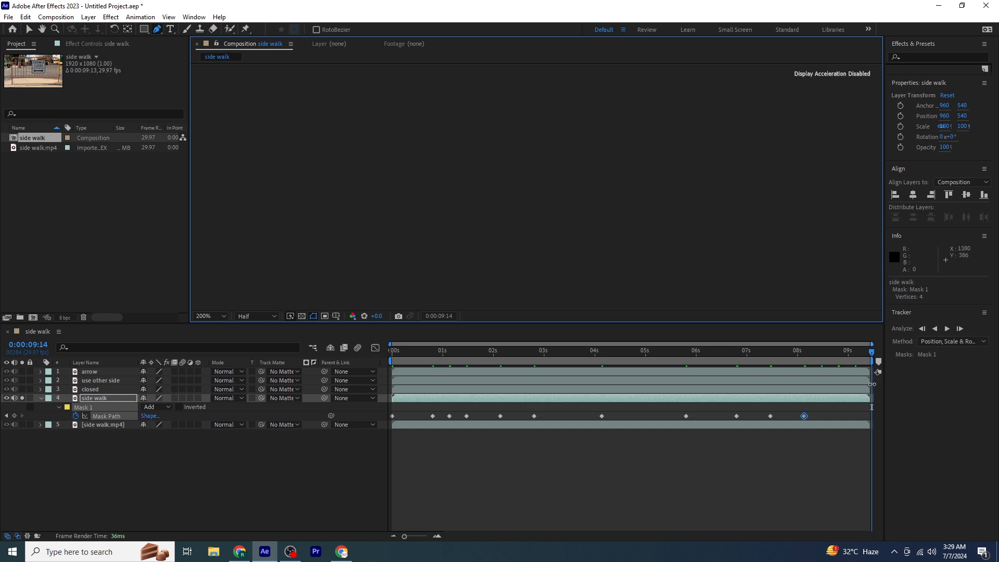
Step: Play back the "side walk" layer from the start to check the mask animation, then return to 0:00:00:00
{"action": "left_click_drag", "start_coordinate": [871, 353], "coordinate": [163, 364]}
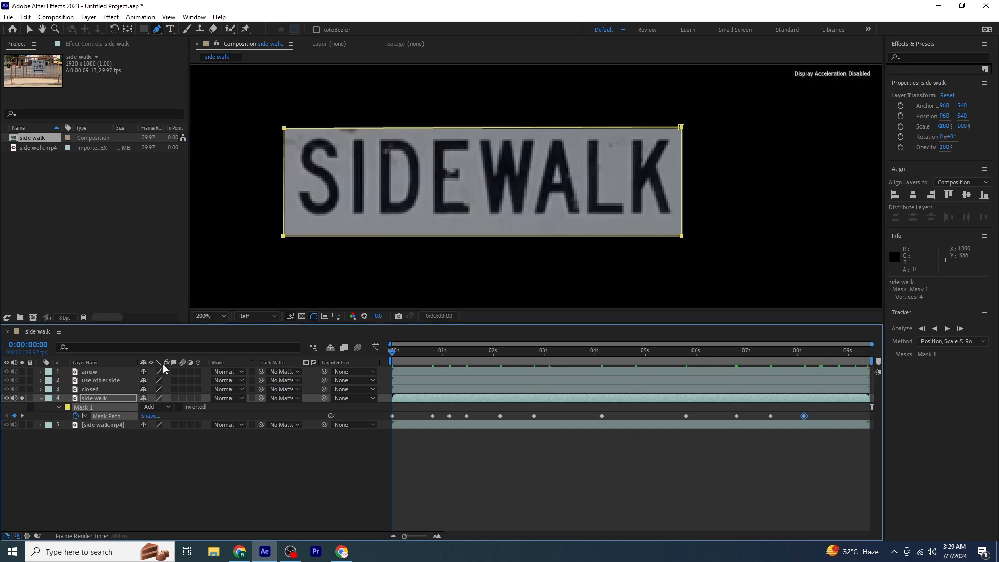
{"action": "key", "text": "space"}
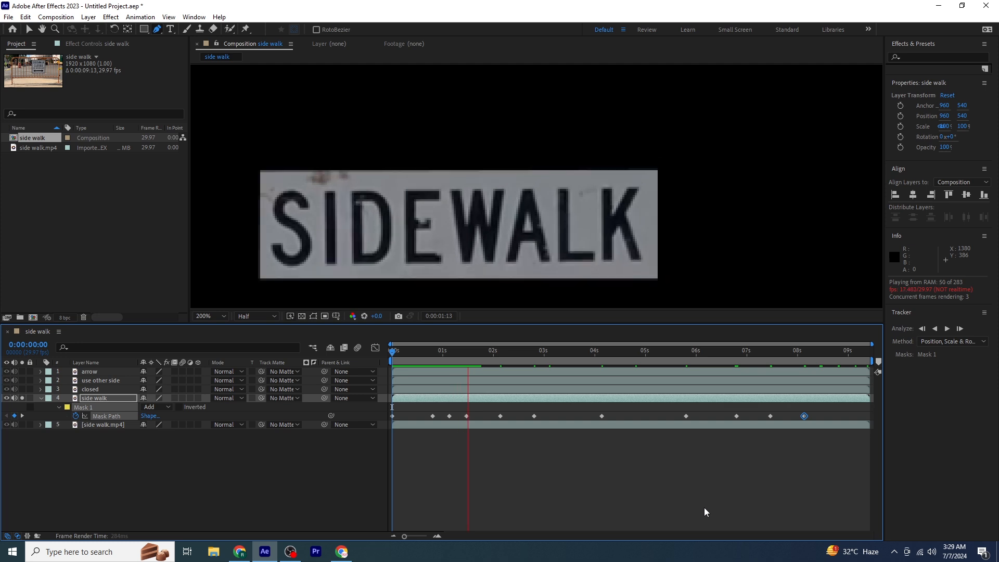
{"action": "key", "text": "space"}
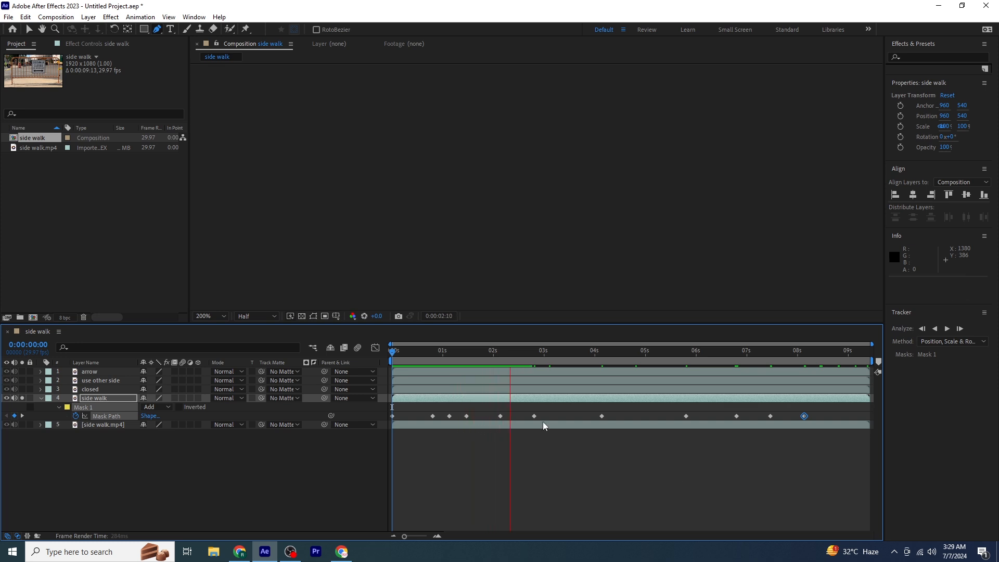
{"action": "left_click_drag", "start_coordinate": [514, 355], "coordinate": [330, 358]}
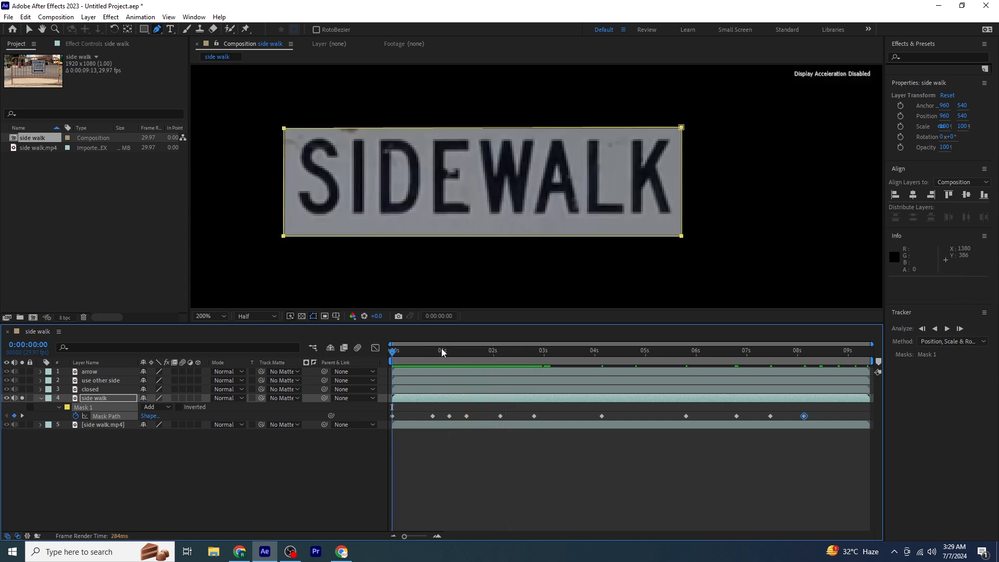
Step: Unsolo the "side walk" layer, then solo and select the "closed" layer
{"action": "left_click", "coordinate": [22, 398]}
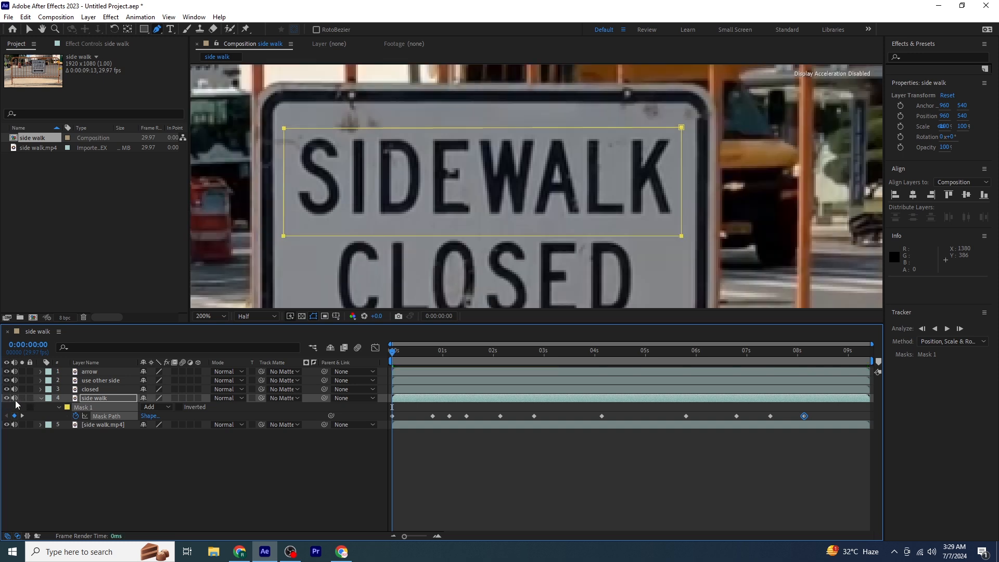
{"action": "left_click", "coordinate": [22, 389]}
{"action": "left_click", "coordinate": [98, 388]}
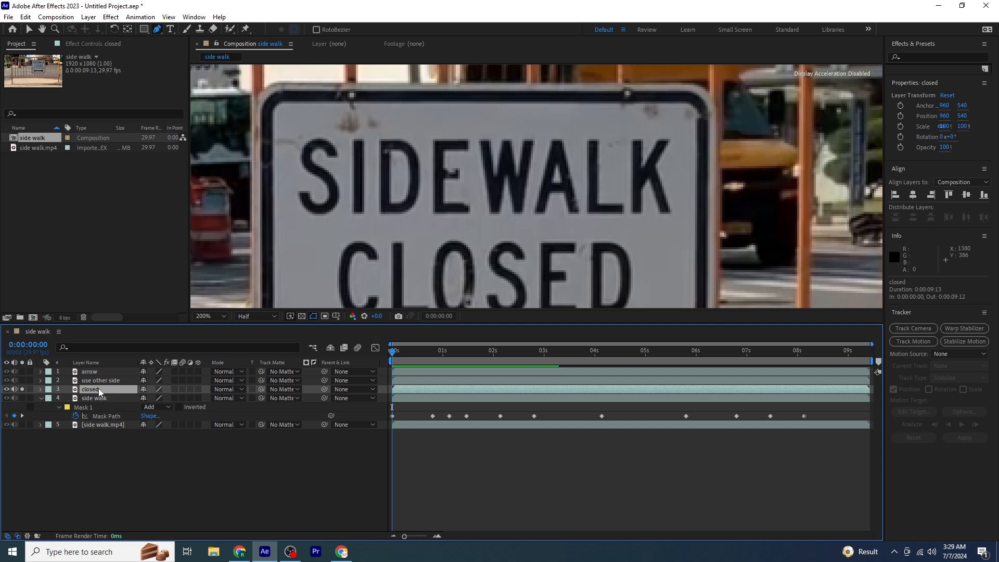
Step: Draw a rectangular mask about 340 × 90 px around CLOSED on the "closed" layer and start Mask Path keyframing at 0:00:00:00
{"action": "left_click_drag", "start_coordinate": [474, 246], "coordinate": [463, 177]}
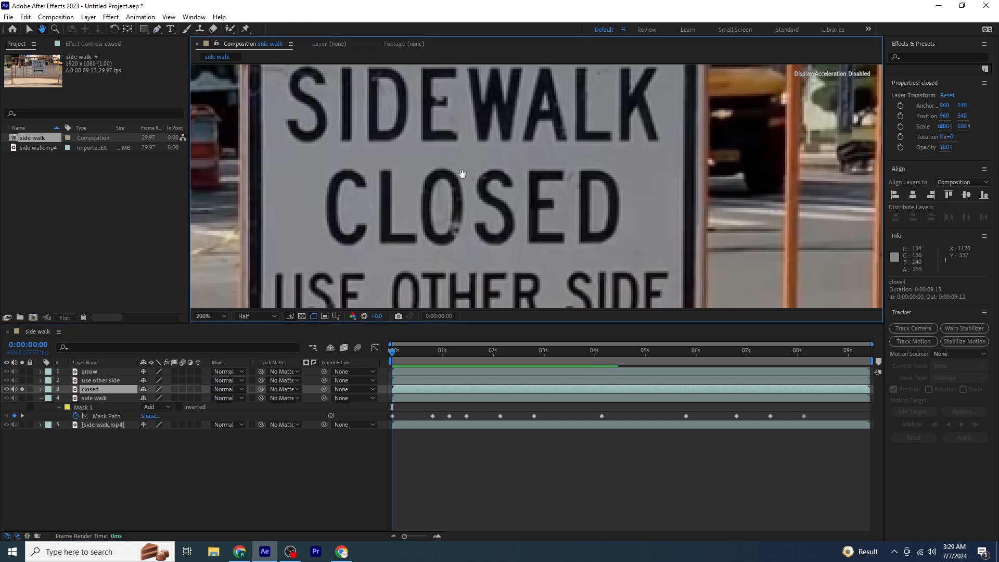
{"action": "left_click", "coordinate": [144, 30]}
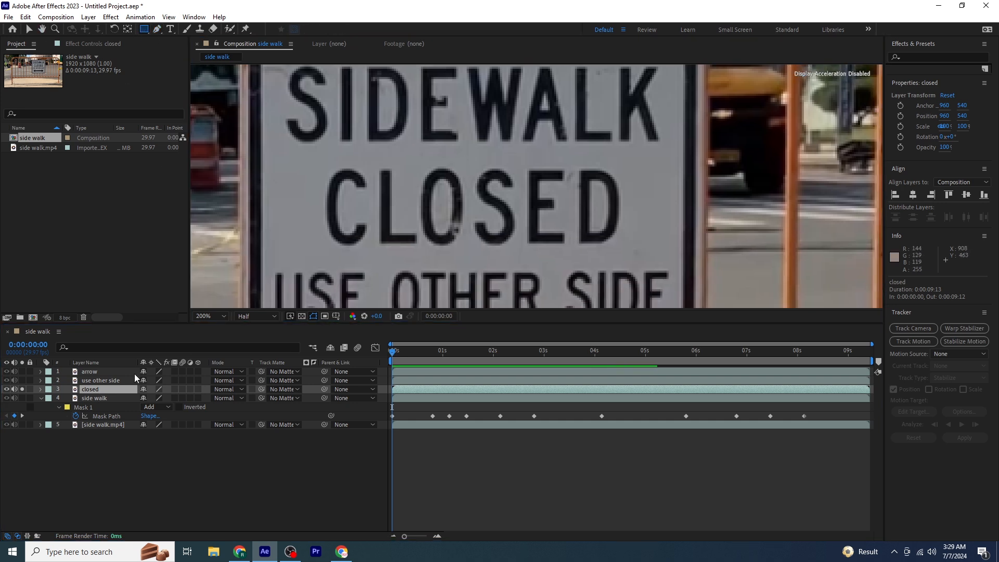
{"action": "left_click", "coordinate": [41, 398]}
{"action": "left_click_drag", "start_coordinate": [298, 161], "coordinate": [654, 255]}
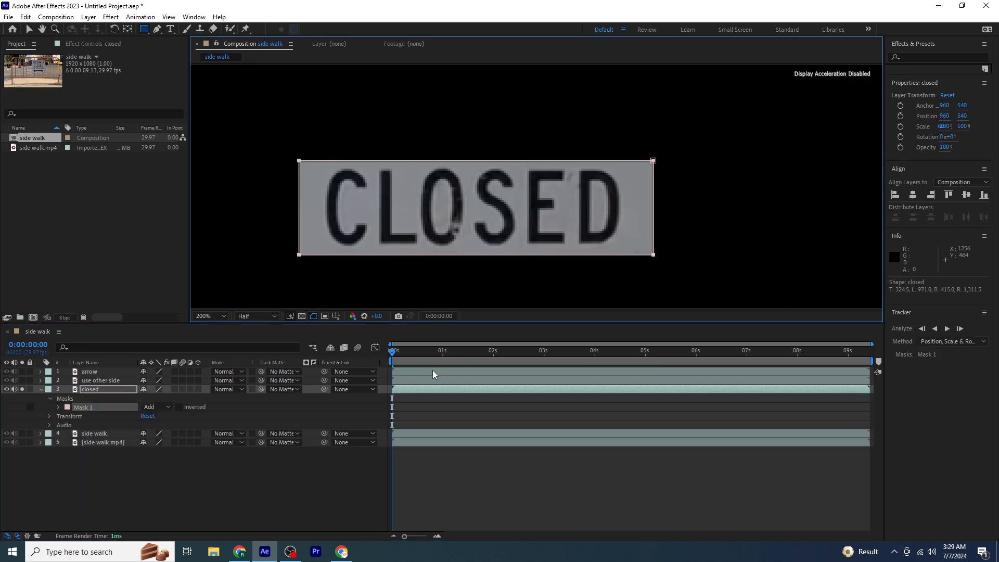
{"action": "left_click", "coordinate": [59, 406]}
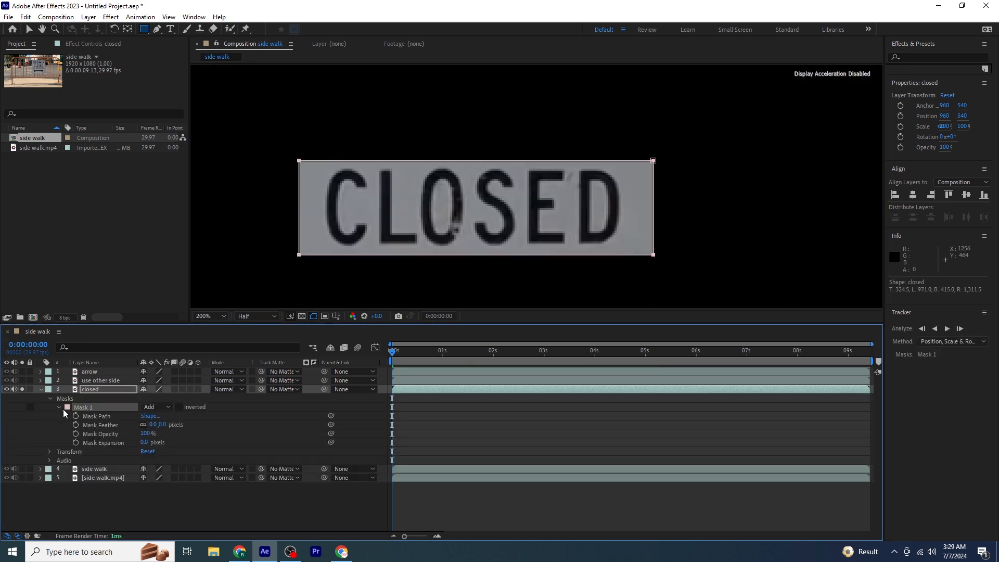
{"action": "left_click", "coordinate": [76, 416]}
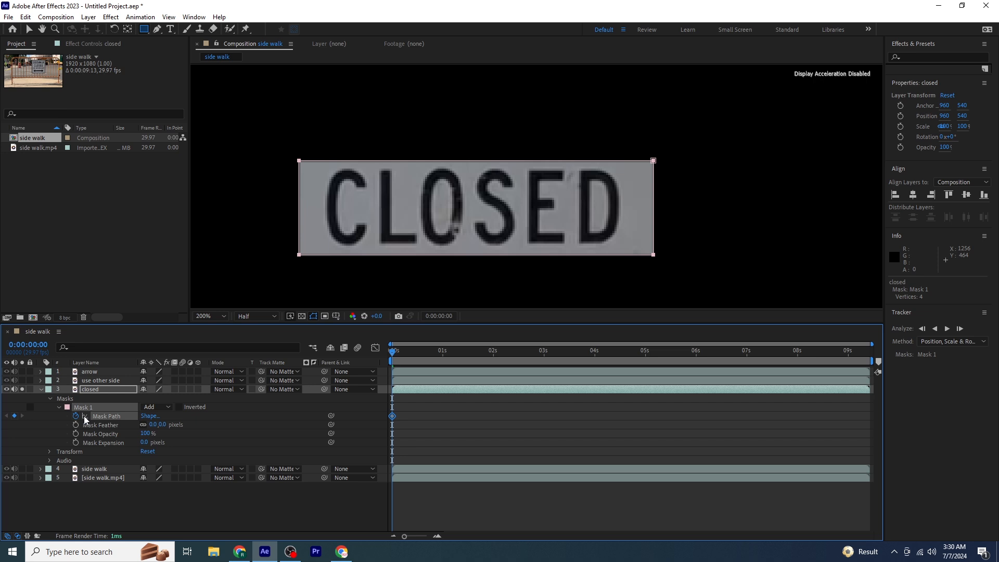
Step: Move the whole "closed" mask with the Selection tool to follow CLOSED every 10 frames from 0:00:00:10 to 0:00:01:20
{"action": "key", "text": "shift+Page_Down"}
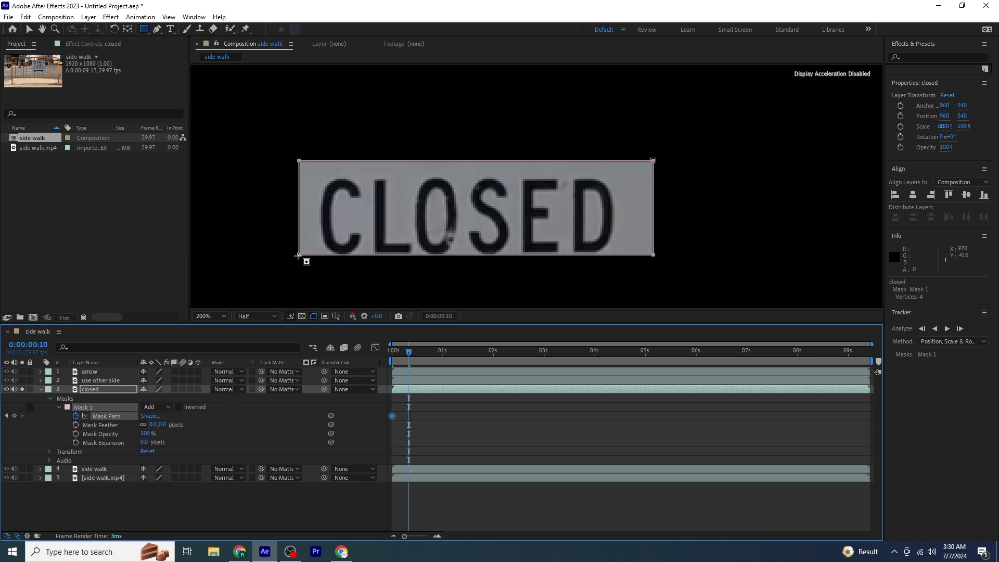
{"action": "key", "text": "v"}
{"action": "left_click_drag", "start_coordinate": [298, 257], "coordinate": [276, 308]}
{"action": "key", "text": "shift+Page_Down"}
{"action": "key", "text": "shift+Page_Down"}
{"action": "key", "text": "shift+Page_Down"}
{"action": "key", "text": "shift+Page_Down"}
{"action": "key", "text": "shift+Page_Down"}
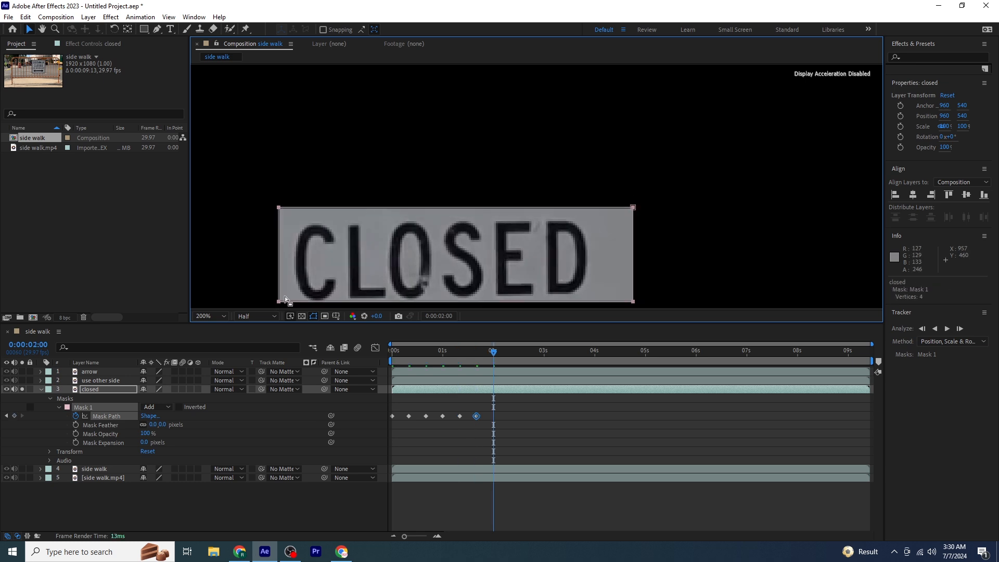
Step: Reposition the "closed" mask around the word CLOSED at 0:00:02:00, 0:00:02:10 and 0:00:02:20
{"action": "left_click_drag", "start_coordinate": [406, 271], "coordinate": [406, 202]}
{"action": "left_click_drag", "start_coordinate": [280, 240], "coordinate": [270, 251]}
{"action": "key", "text": "shift+Page_Down"}
{"action": "key", "text": "shift+Page_Down"}
{"action": "key", "text": "shift+Page_Down"}
{"action": "key", "text": "shift+Page_Down"}
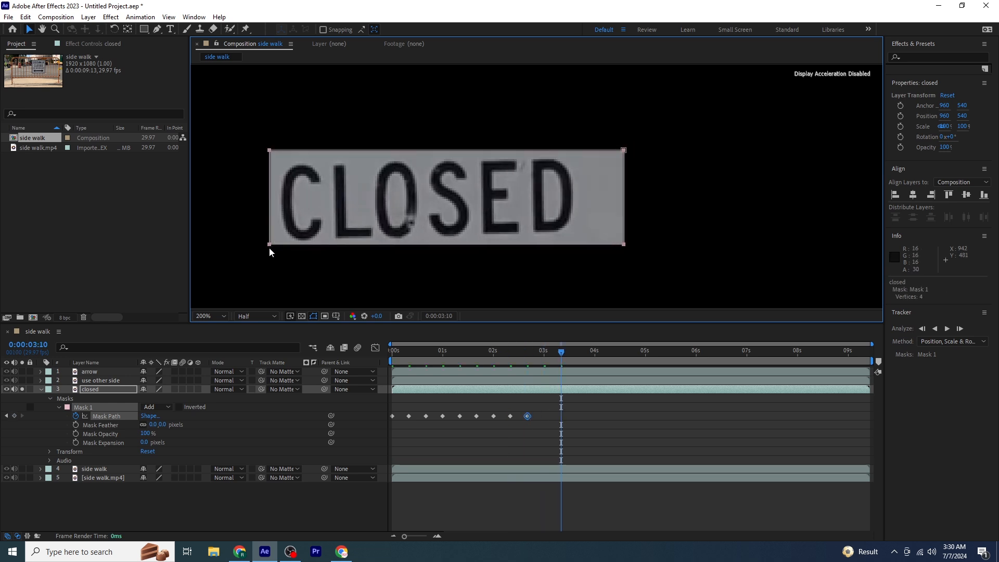
Step: Shift the whole "closed" mask to keep the word CLOSED framed at 0:00:04:10 and 0:00:05:10
{"action": "key", "text": "shift+Page_Down"}
{"action": "key", "text": "shift+Page_Down"}
{"action": "key", "text": "shift+Page_Down"}
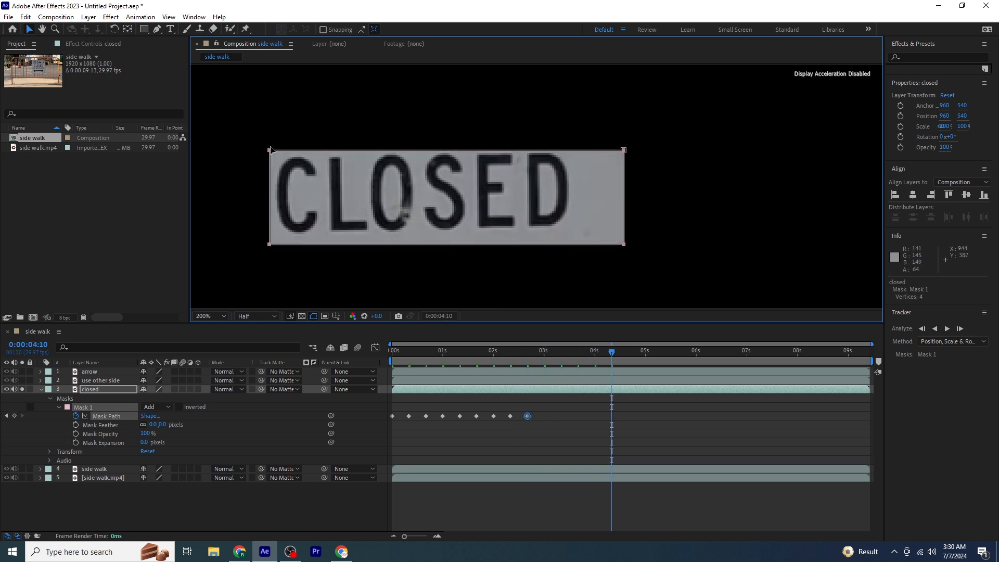
{"action": "left_click_drag", "start_coordinate": [270, 151], "coordinate": [263, 140]}
{"action": "key", "text": "shift+Page_Down"}
{"action": "key", "text": "shift+Page_Down"}
{"action": "key", "text": "shift+Page_Down"}
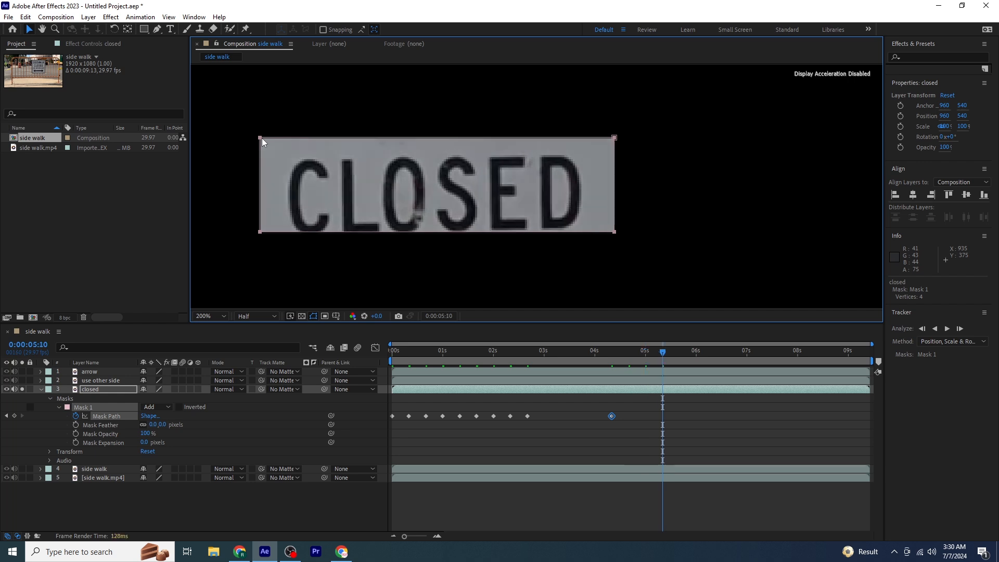
{"action": "left_click_drag", "start_coordinate": [260, 232], "coordinate": [263, 240]}
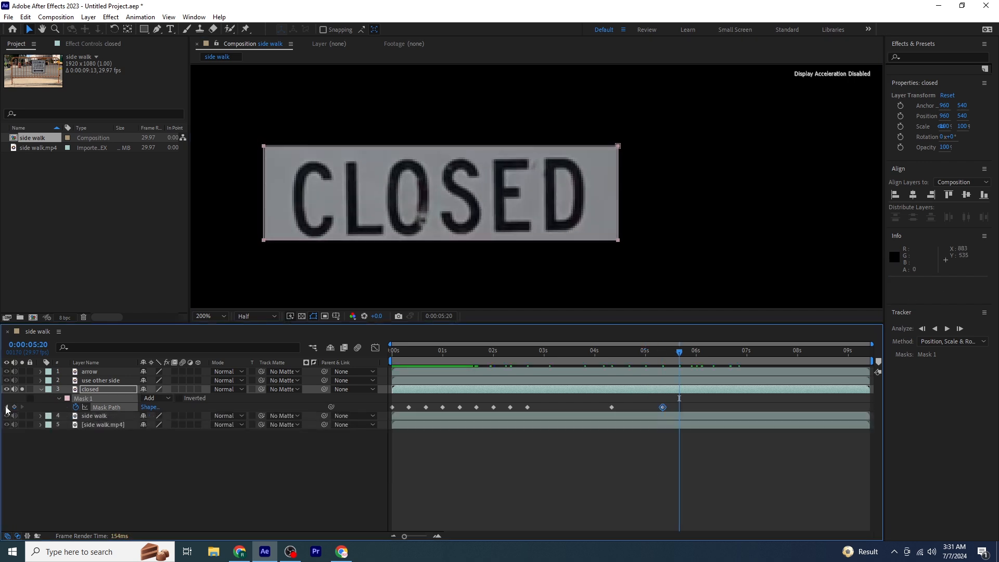
Step: Keyframe the "closed" mask to follow CLOSED at 0:00:07:00, 0:00:08:00 and 0:00:08:20, and continue to the composition's end
{"action": "key", "text": "shift+Page_Down"}
{"action": "key", "text": "shift+Page_Down"}
{"action": "key", "text": "shift+Page_Down"}
{"action": "key", "text": "shift+Page_Down"}
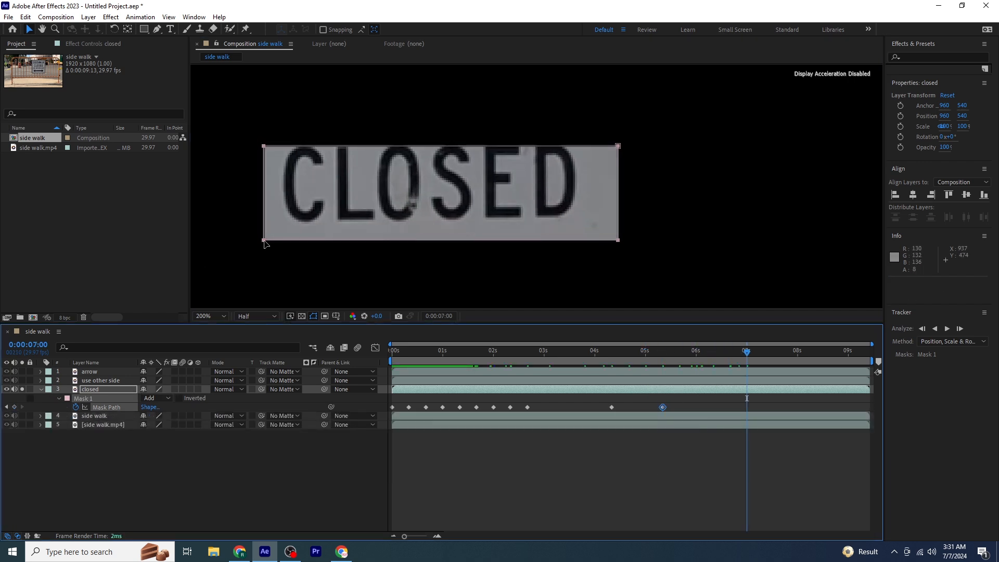
{"action": "left_click_drag", "start_coordinate": [263, 239], "coordinate": [252, 223]}
{"action": "key", "text": "shift+Page_Down"}
{"action": "key", "text": "shift+Page_Down"}
{"action": "key", "text": "shift+Page_Down"}
{"action": "key", "text": "shift+Page_Down"}
{"action": "key", "text": "shift+Page_Down"}
Step: Preview the "closed" layer's mask animation, then return to 0:00:00:00
{"action": "key", "text": "space"}
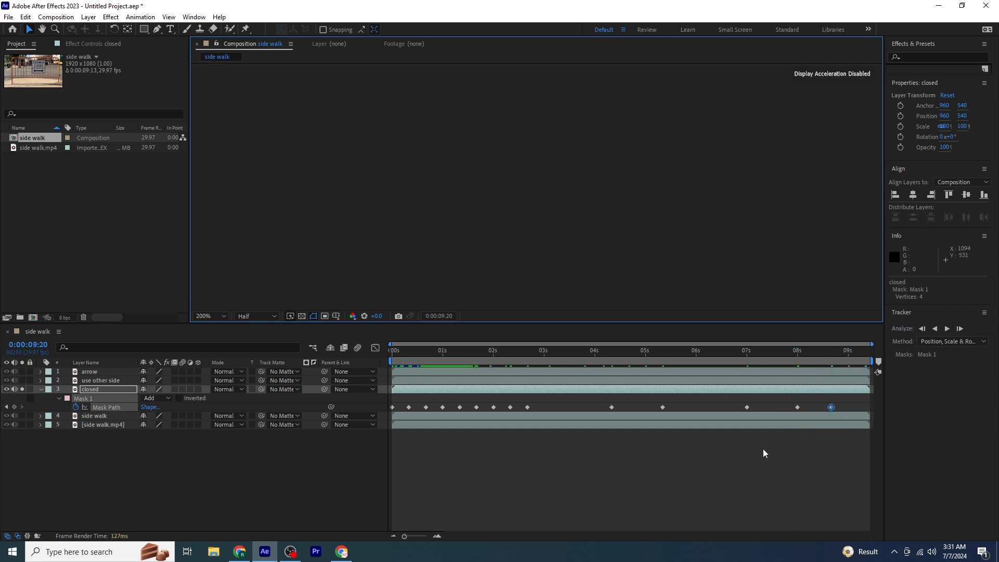
{"action": "key", "text": "space"}
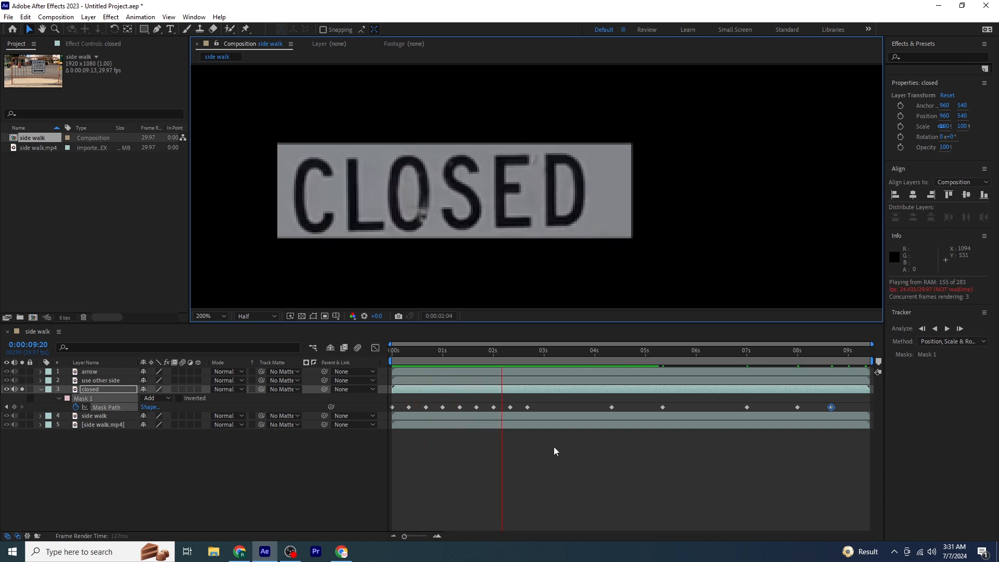
{"action": "key", "text": "space"}
{"action": "key", "text": "Home"}
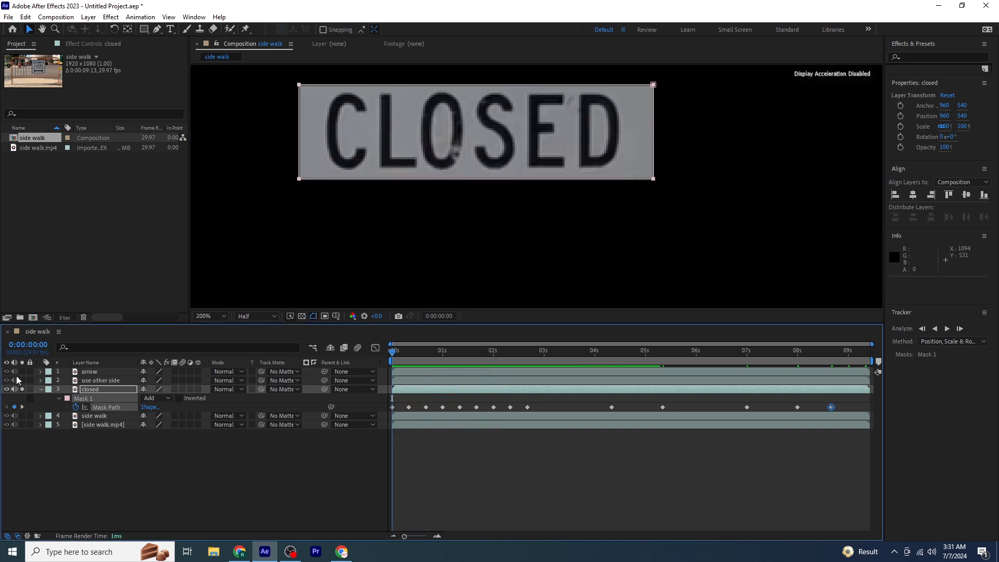
Step: Solo the "use other side" layer instead of "closed" and draw a rectangular mask about 400 × 60 px around USE OTHER SIDE
{"action": "left_click", "coordinate": [22, 390]}
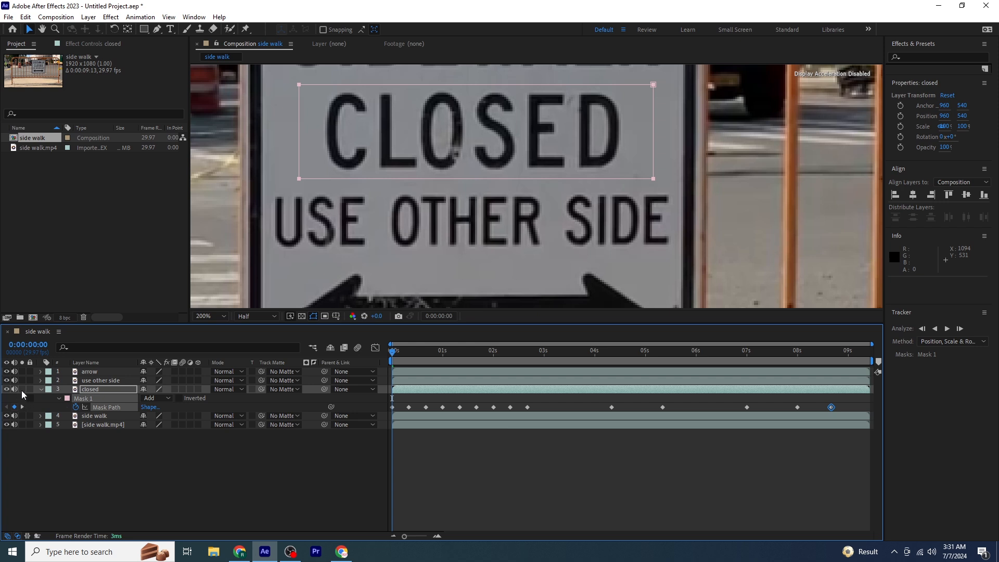
{"action": "left_click", "coordinate": [40, 389]}
{"action": "left_click", "coordinate": [98, 380]}
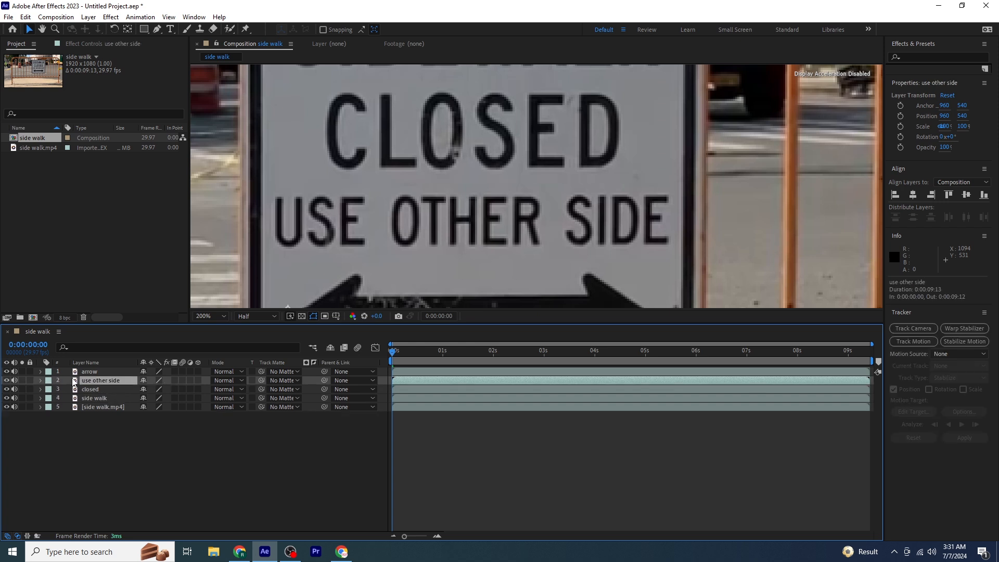
{"action": "left_click", "coordinate": [22, 380]}
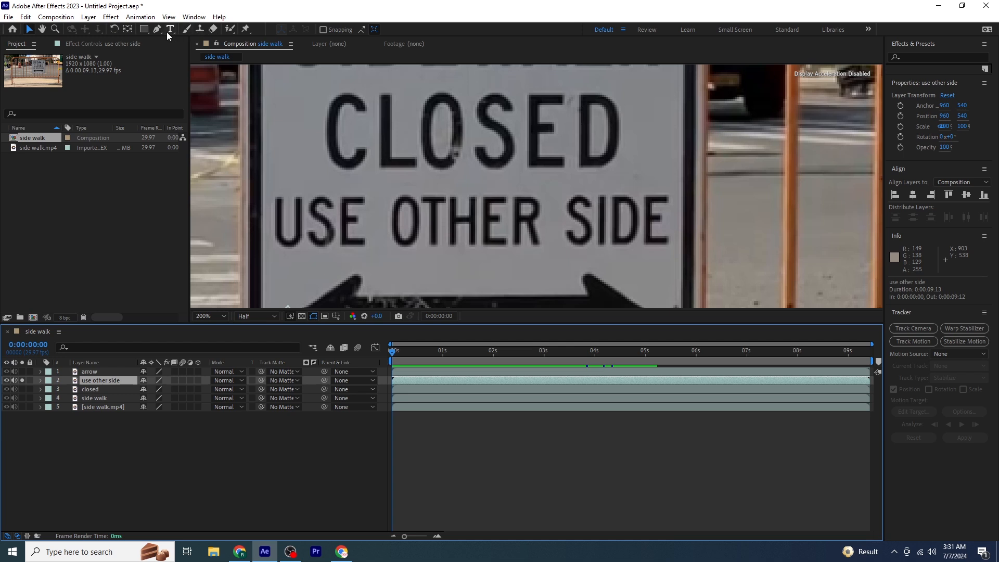
{"action": "left_click", "coordinate": [145, 30]}
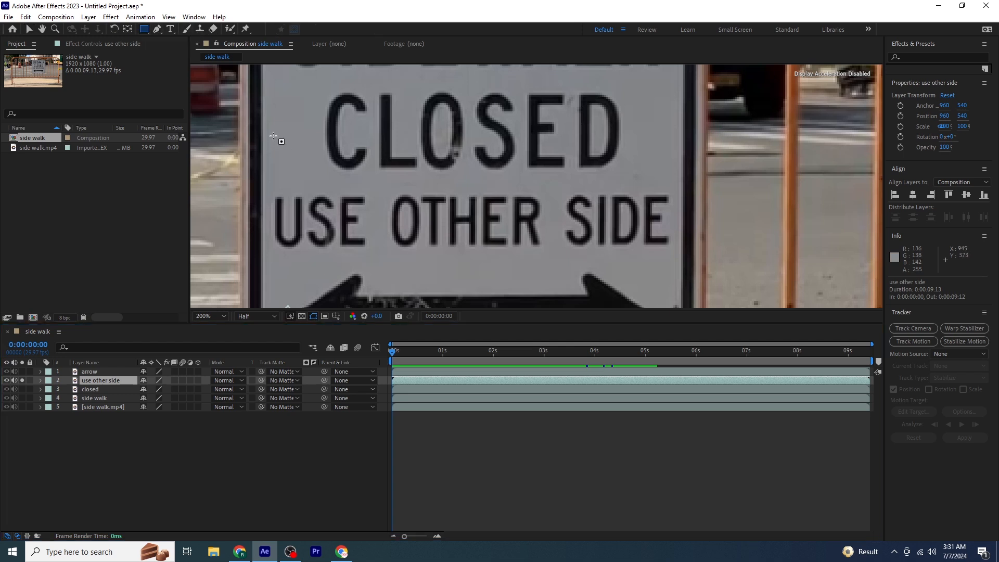
{"action": "left_click_drag", "start_coordinate": [267, 188], "coordinate": [677, 252]}
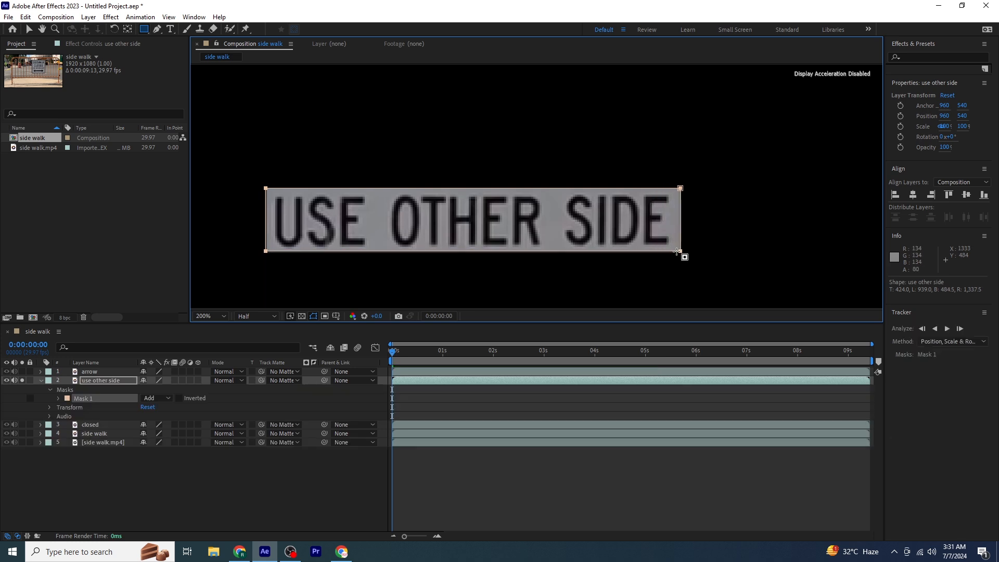
Step: Enable Mask Path keyframing for "use other side" at 0:00:00:00 and shift the mask onto USE OTHER SIDE at 0:00:00:10
{"action": "left_click", "coordinate": [59, 398]}
{"action": "left_click", "coordinate": [76, 406]}
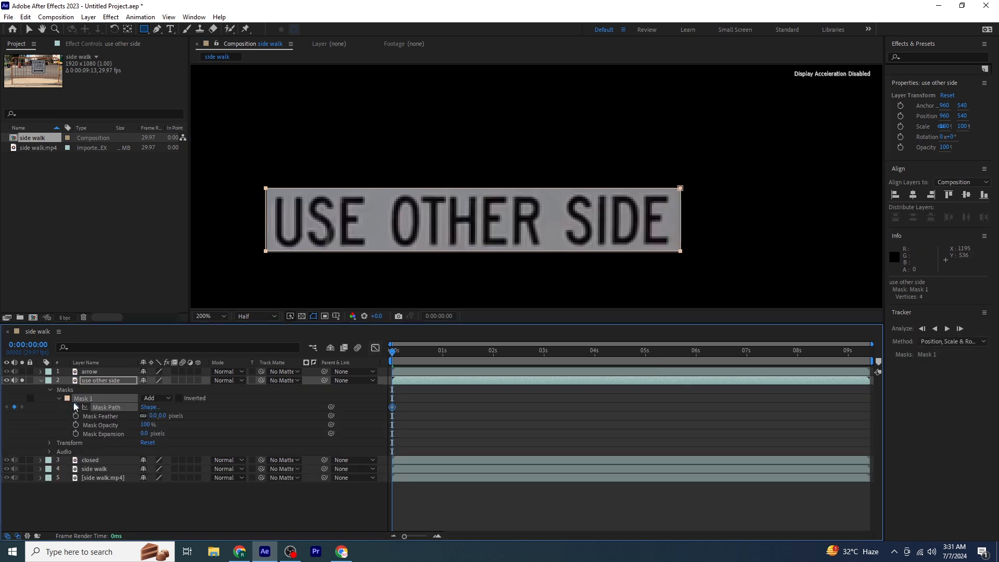
{"action": "key", "text": "space"}
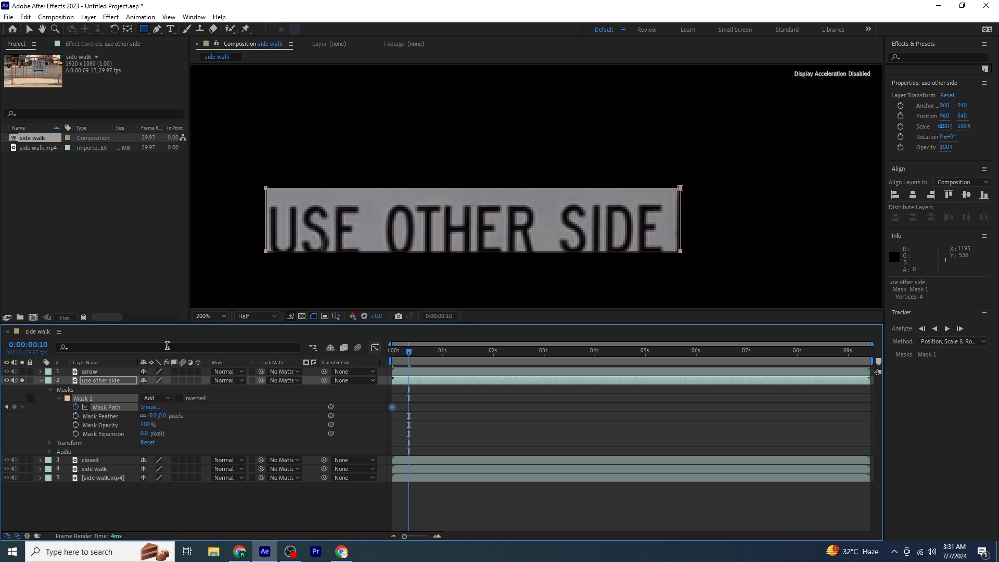
{"action": "key", "text": "v"}
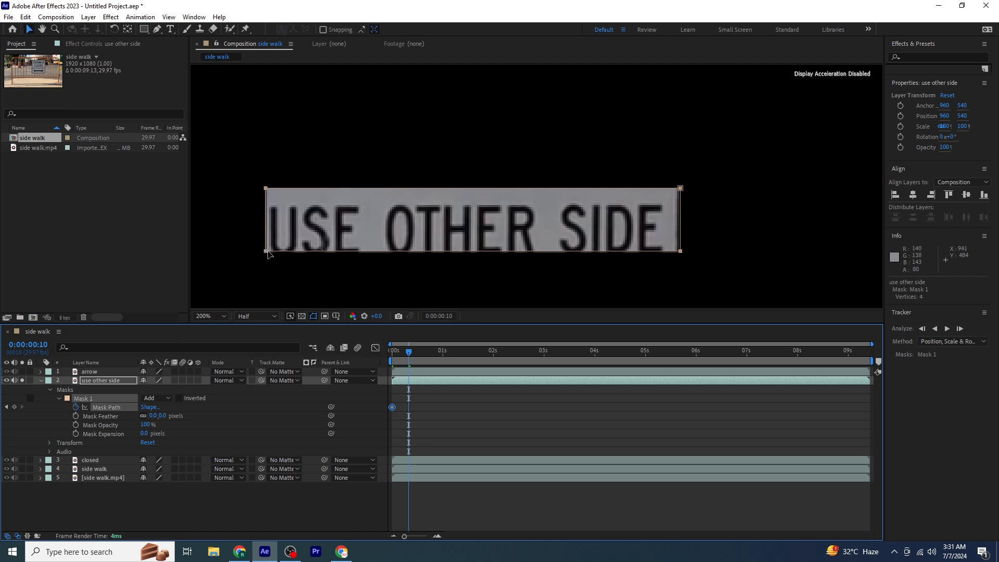
{"action": "left_click_drag", "start_coordinate": [267, 255], "coordinate": [231, 221]}
Step: Keyframe the "use other side" mask every ten frames up to 0:00:03:10, keeping the words USE OTHER SIDE framed
{"action": "key", "text": "shift+Page_Down"}
{"action": "key", "text": "shift+Page_Down"}
{"action": "key", "text": "shift+Page_Down"}
{"action": "key", "text": "shift+Page_Down"}
{"action": "key", "text": "shift+Page_Down"}
{"action": "key", "text": "shift+Page_Down"}
{"action": "key", "text": "shift+Page_Down"}
{"action": "key", "text": "shift+Page_Down"}
{"action": "key", "text": "ctrl+shift+Right"}
{"action": "key", "text": "ctrl+shift+Down"}
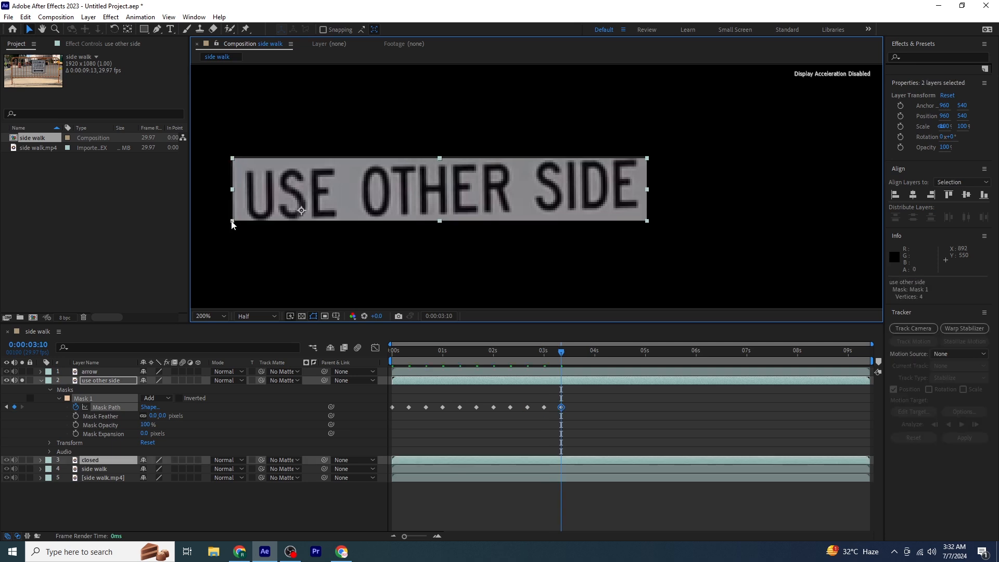
Step: Keyframe the "use other side" mask to follow the text at 0:00:04:00, 0:00:04:10, 0:00:04:20 and 0:00:05:00
{"action": "key", "text": "shift+Page_Down"}
{"action": "key", "text": "shift+Page_Down"}
{"action": "left_click_drag", "start_coordinate": [232, 158], "coordinate": [230, 150]}
{"action": "key", "text": "shift+Page_Down"}
{"action": "key", "text": "shift+Page_Down"}
{"action": "key", "text": "shift+Page_Down"}
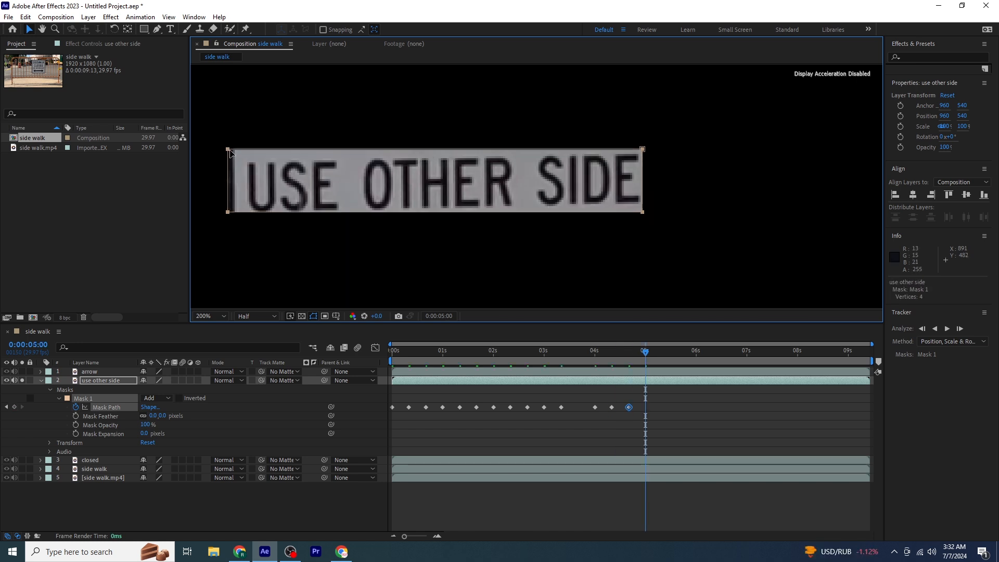
{"action": "mouse_move", "coordinate": [230, 212]}
{"action": "left_mouse_down"}
{"action": "mouse_move", "coordinate": [253, 224]}
{"action": "mouse_move", "coordinate": [234, 199]}
{"action": "mouse_move", "coordinate": [220, 199]}
{"action": "mouse_move", "coordinate": [235, 213]}
{"action": "left_mouse_up"}
Step: Continue keyframing the "use other side" mask from 0:00:05:20 to 0:00:09:10 so it follows the text to the composition's end
{"action": "key", "text": "shift+Page_Down"}
{"action": "key", "text": "shift+Page_Down"}
{"action": "key", "text": "shift+Page_Down"}
{"action": "key", "text": "shift+Page_Down"}
{"action": "key", "text": "shift+Page_Down"}
{"action": "key", "text": "shift+Page_Down"}
{"action": "key", "text": "shift+Page_Down"}
{"action": "key", "text": "shift+Page_Down"}
{"action": "key", "text": "shift+Page_Down"}
{"action": "key", "text": "shift+Page_Down"}
{"action": "key", "text": "shift+Page_Down"}
{"action": "key", "text": "shift+Page_Down"}
{"action": "key", "text": "shift+Page_Down"}
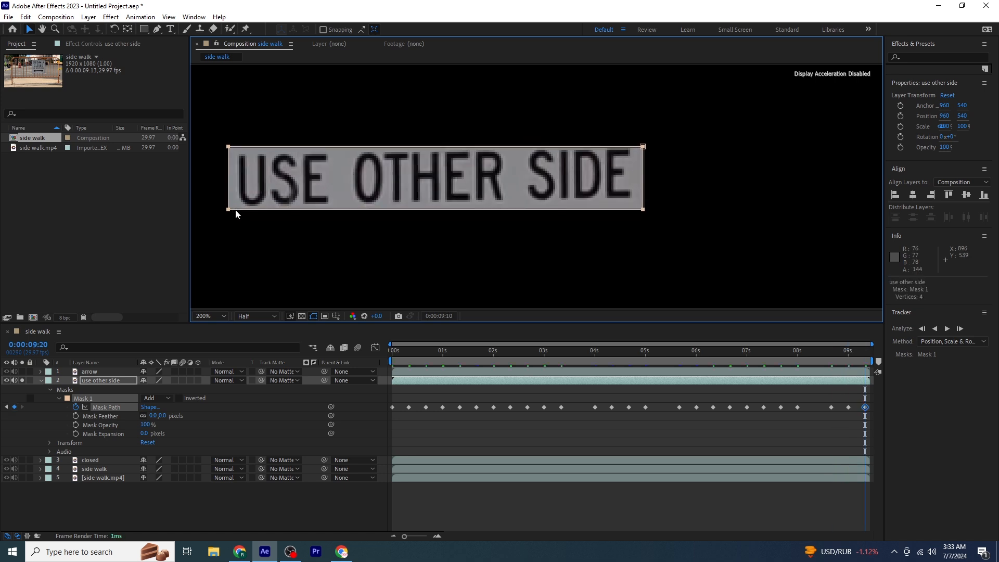
Step: Preview the "use other side" mask animation, return to 0:00:00:00 and collapse the layer
{"action": "key", "text": "space"}
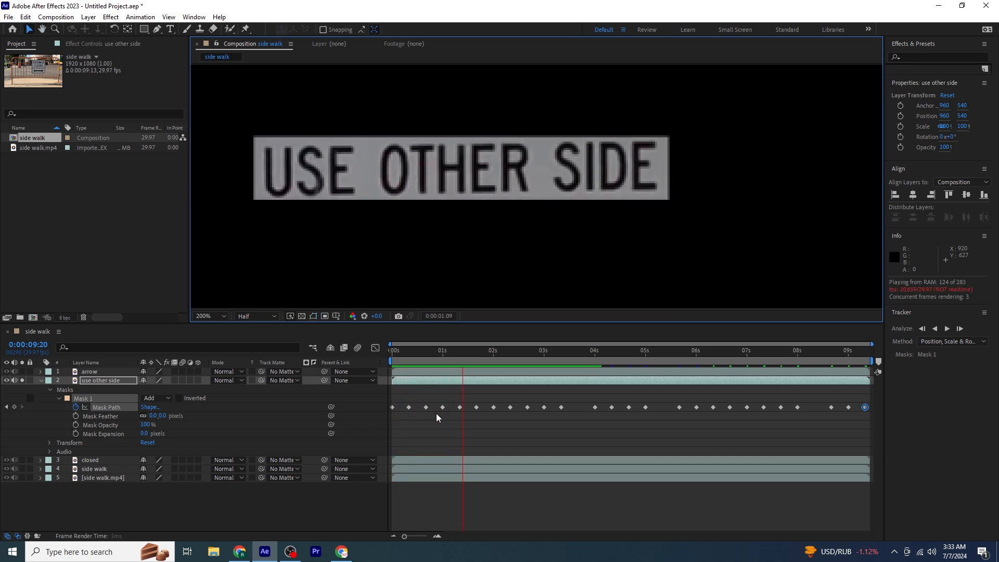
{"action": "key", "text": "space"}
{"action": "left_click_drag", "start_coordinate": [475, 353], "coordinate": [234, 388]}
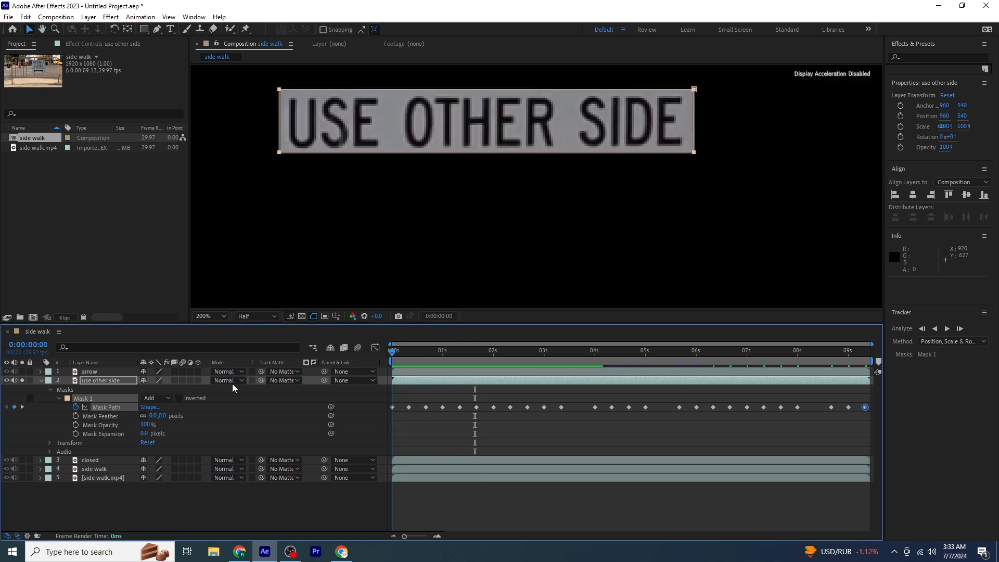
{"action": "left_click", "coordinate": [40, 381]}
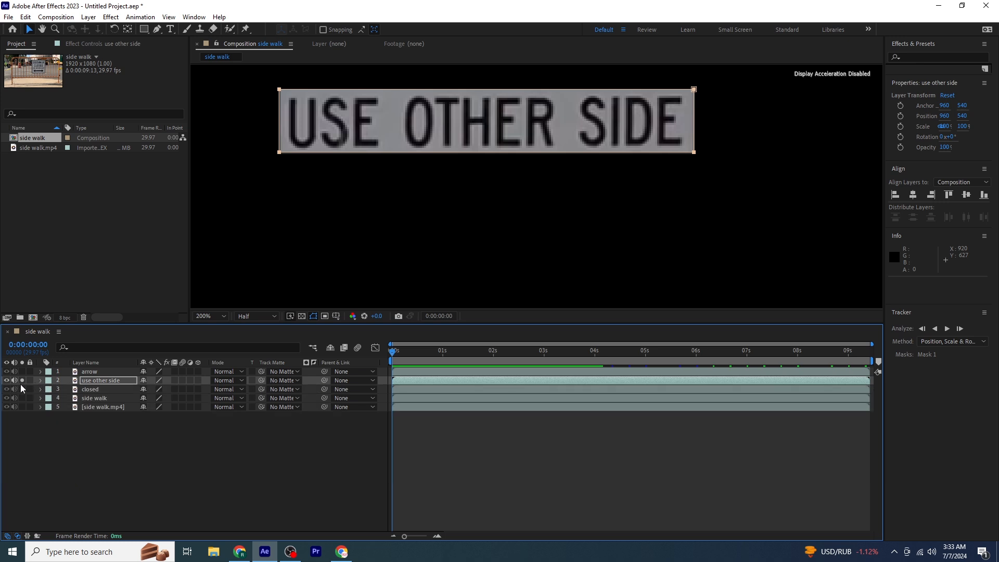
Step: Solo the "arrow" layer instead of "use other side" and draw a rectangular mask about 363 × 84 px around the double-headed arrow
{"action": "left_click", "coordinate": [21, 380]}
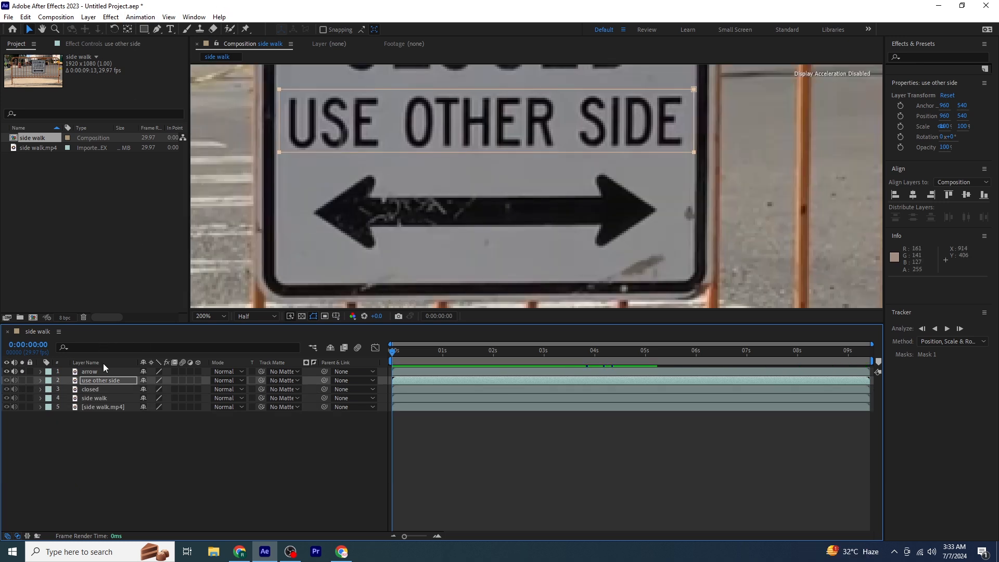
{"action": "left_click", "coordinate": [90, 372]}
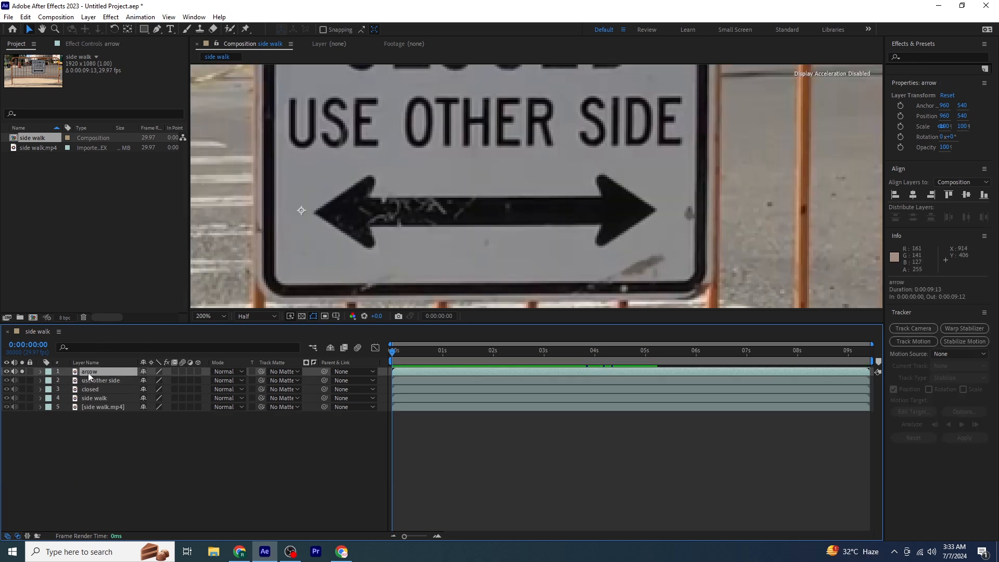
{"action": "left_click", "coordinate": [145, 31]}
{"action": "left_click_drag", "start_coordinate": [293, 169], "coordinate": [671, 256]}
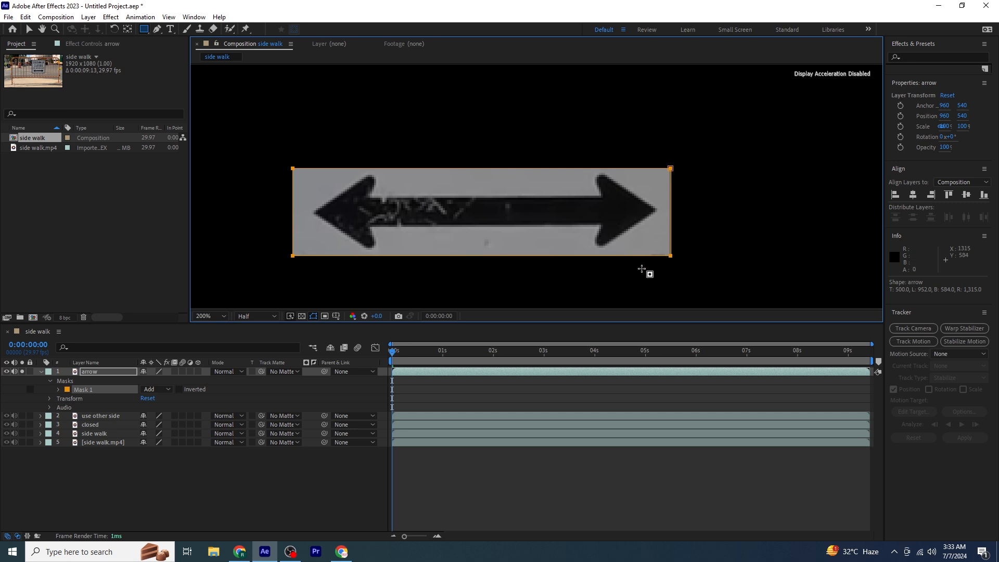
Step: Enable Mask Path keyframing for "arrow" at 0:00:00:00 and move the mask with the arrow every ten frames up to 0:00:01:00
{"action": "left_click", "coordinate": [58, 390]}
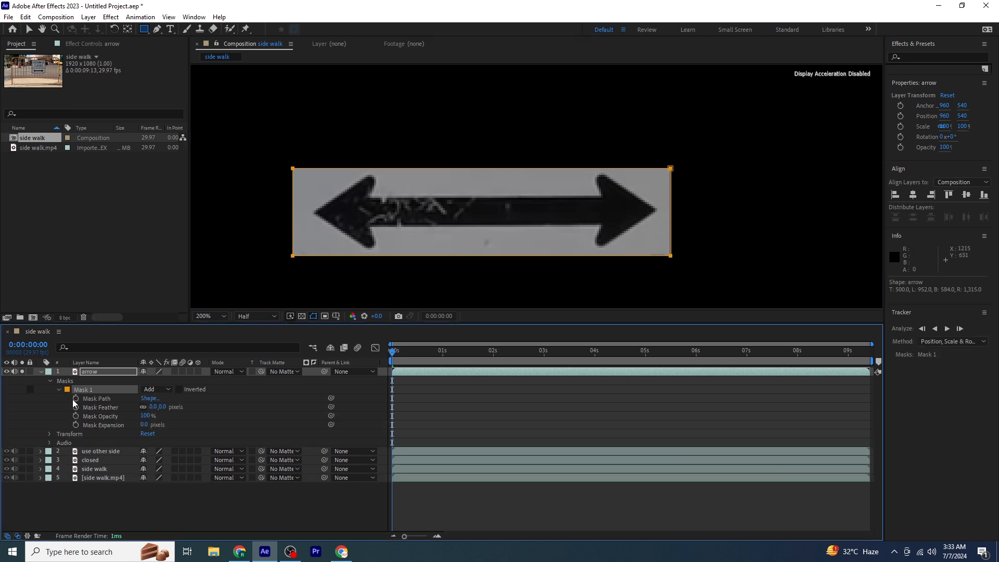
{"action": "left_click", "coordinate": [75, 399]}
{"action": "key", "text": "shift+Page_Down"}
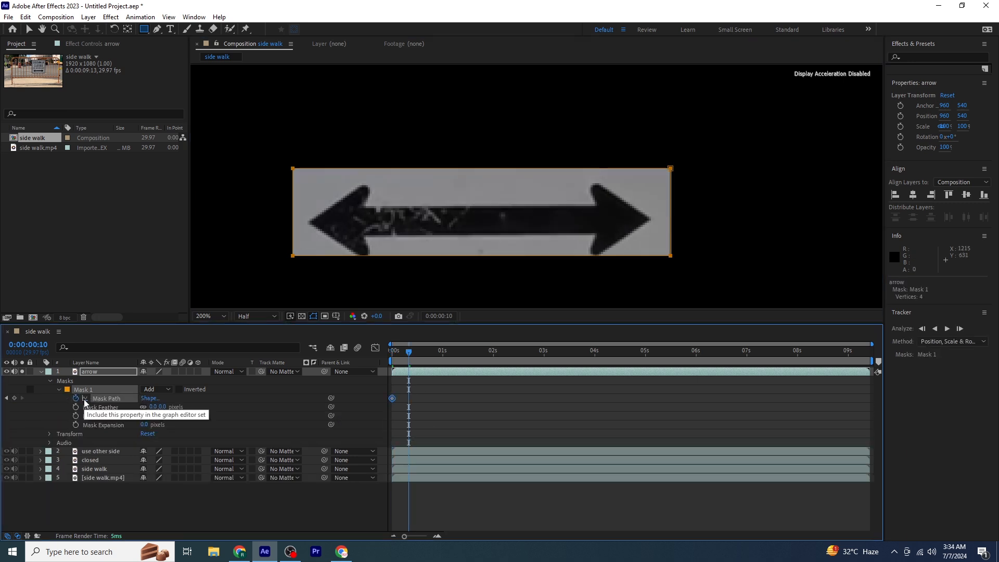
{"action": "key", "text": "v"}
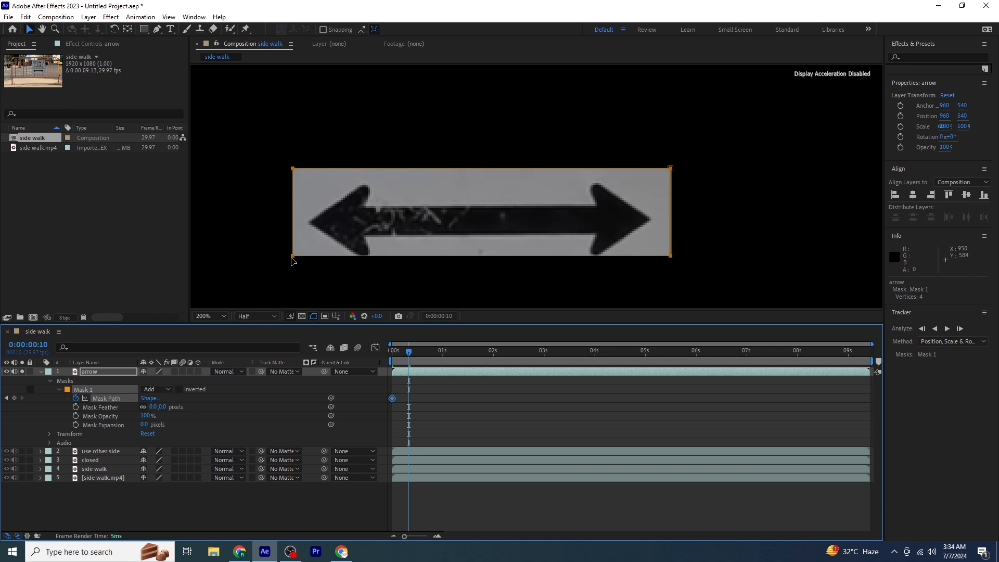
{"action": "left_click_drag", "start_coordinate": [296, 255], "coordinate": [278, 298]}
{"action": "key", "text": "shift+Page_Down"}
{"action": "key", "text": "shift+Page_Down"}
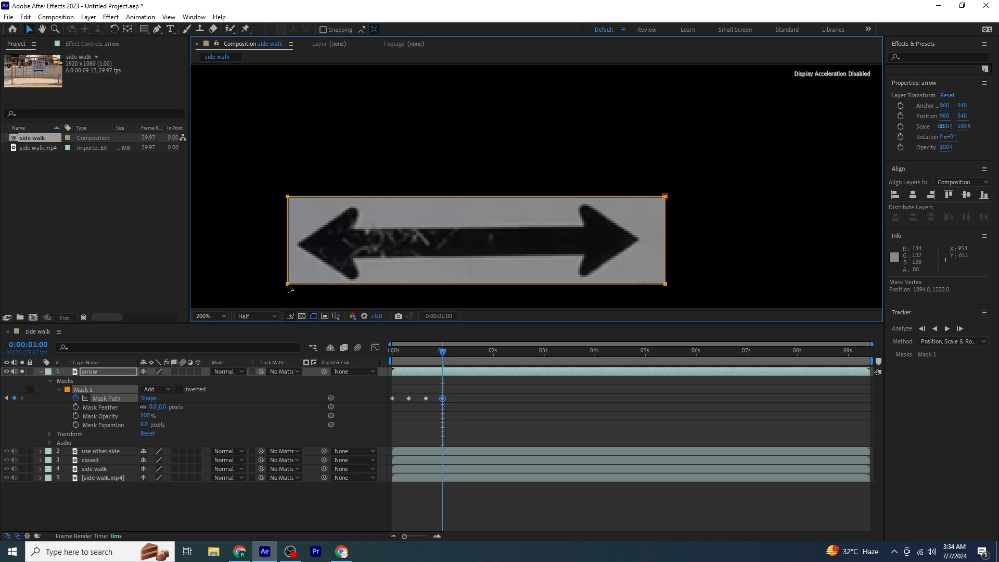
Step: Keyframe the "arrow" mask every ten frames from 0:00:01:10 to 0:00:02:10, and reposition it around the arrow at 0:00:03:10
{"action": "key", "text": "shift+Page_Down"}
{"action": "key", "text": "shift+Page_Down"}
{"action": "key", "text": "shift+Page_Down"}
{"action": "key", "text": "shift+Page_Down"}
{"action": "key", "text": "shift+Page_Down"}
{"action": "key", "text": "shift+Page_Down"}
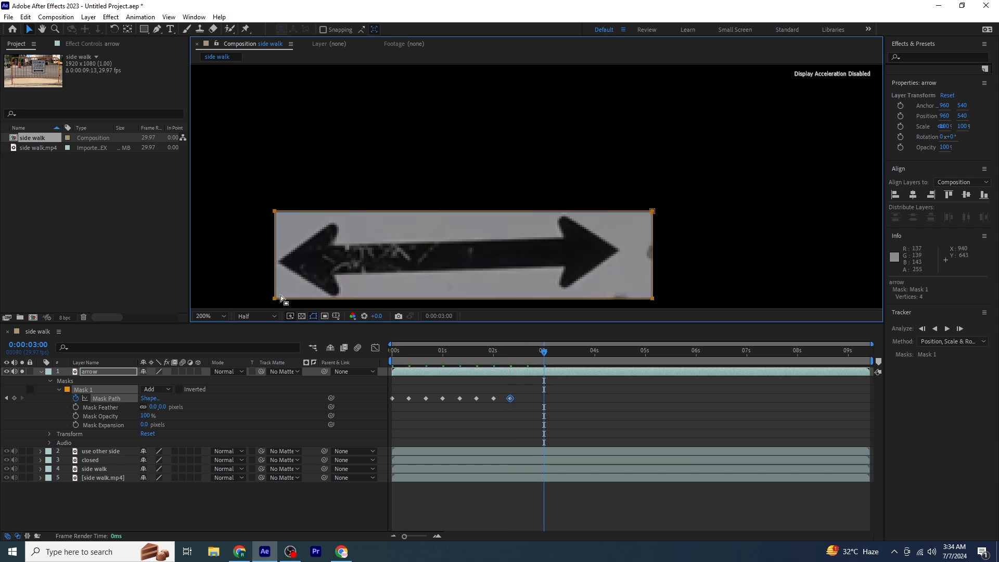
{"action": "key", "text": "shift+Page_Down"}
{"action": "left_click_drag", "start_coordinate": [277, 298], "coordinate": [263, 293]}
Step: Shift the whole "arrow" mask to keep the arrow framed at 0:00:04:00 and 0:00:05:20
{"action": "key", "text": "shift+Page_Down"}
{"action": "key", "text": "shift+Page_Down"}
{"action": "key", "text": "shift+Page_Down"}
{"action": "key", "text": "shift+Page_Down"}
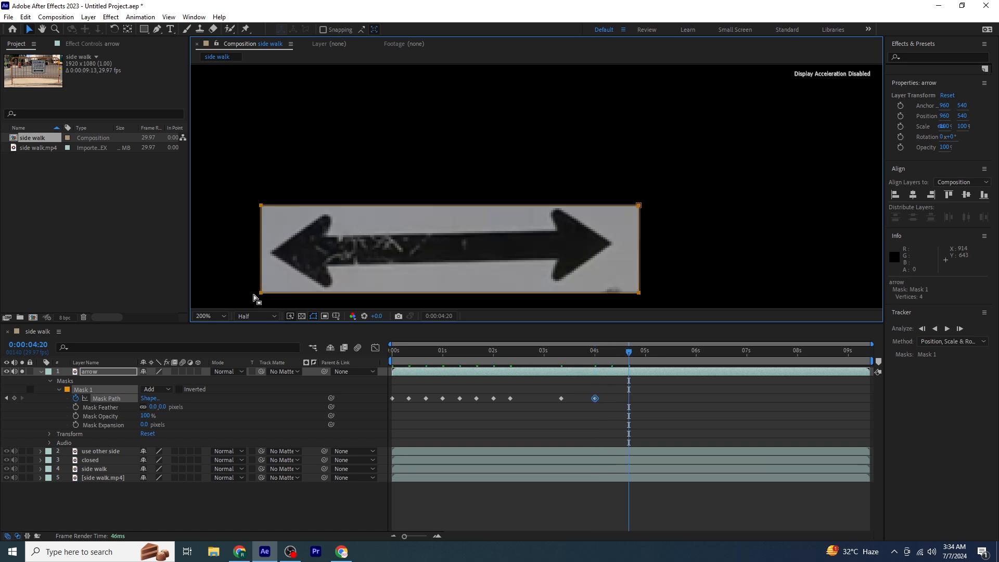
{"action": "key", "text": "shift+Page_Down"}
{"action": "key", "text": "shift+Page_Down"}
{"action": "key", "text": "shift+Page_Down"}
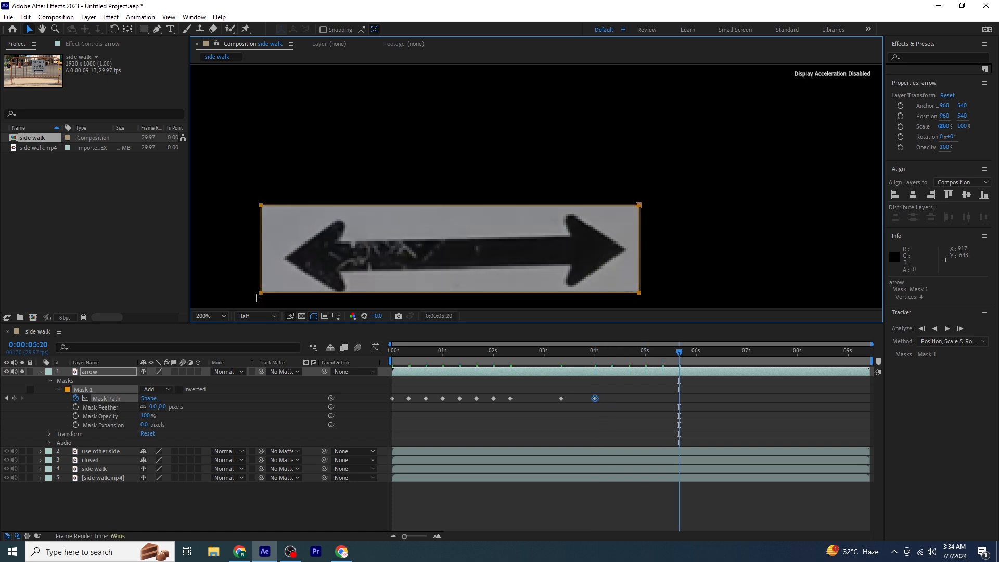
{"action": "mouse_move", "coordinate": [257, 297]}
{"action": "left_mouse_down"}
{"action": "mouse_move", "coordinate": [260, 281]}
{"action": "mouse_move", "coordinate": [245, 283]}
{"action": "mouse_move", "coordinate": [254, 290]}
{"action": "left_mouse_up"}
Step: Keyframe the "arrow" mask to follow the arrow at 0:00:06:20, 0:00:07:10, 0:00:08:00, 0:00:08:20 and 0:00:09:10
{"action": "key", "text": "shift+Page_Down"}
{"action": "key", "text": "shift+Page_Down"}
{"action": "key", "text": "shift+Page_Down"}
{"action": "key", "text": "shift+Page_Down"}
{"action": "key", "text": "shift+Page_Down"}
{"action": "key", "text": "shift+Page_Down"}
{"action": "key", "text": "shift+Page_Down"}
{"action": "key", "text": "shift+Page_Down"}
{"action": "key", "text": "shift+Page_Down"}
{"action": "key", "text": "shift+Page_Down"}
{"action": "key", "text": "shift+Page_Down"}
{"action": "key", "text": "shift+Page_Down"}
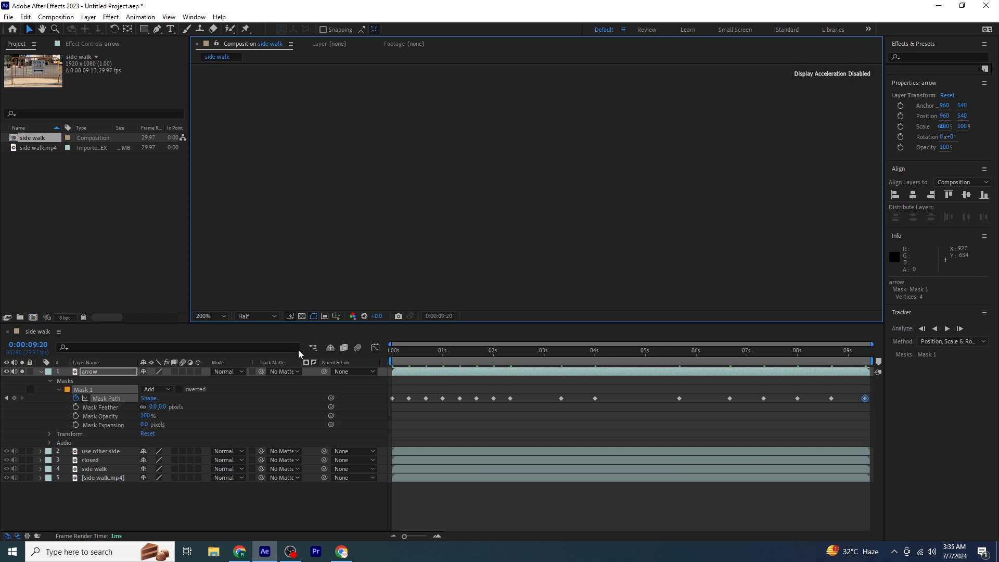
Step: Preview the "arrow" mask animation, turn off the layer's solo and return to 0:00:00:00
{"action": "key", "text": "space"}
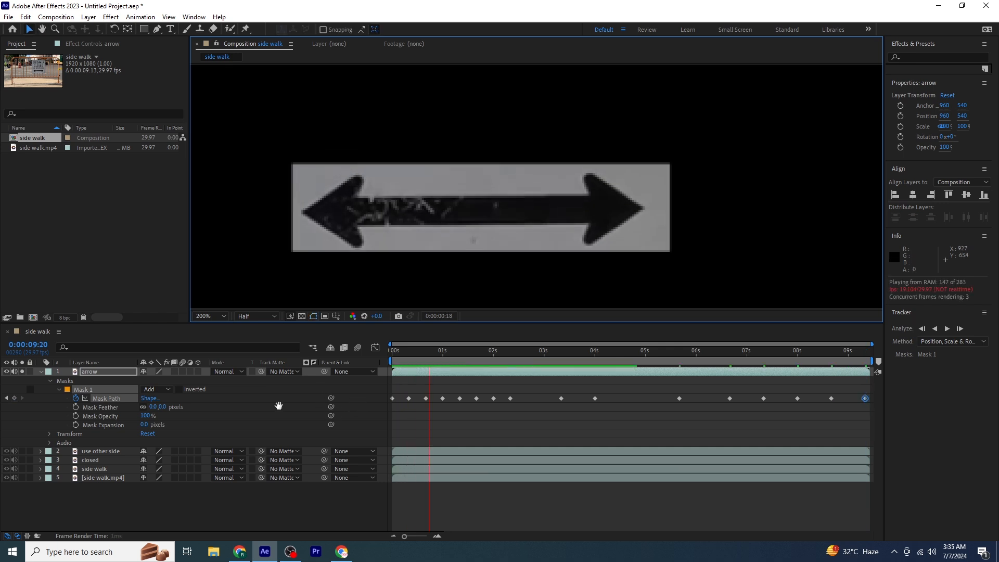
{"action": "key", "text": "space"}
{"action": "left_click", "coordinate": [41, 371]}
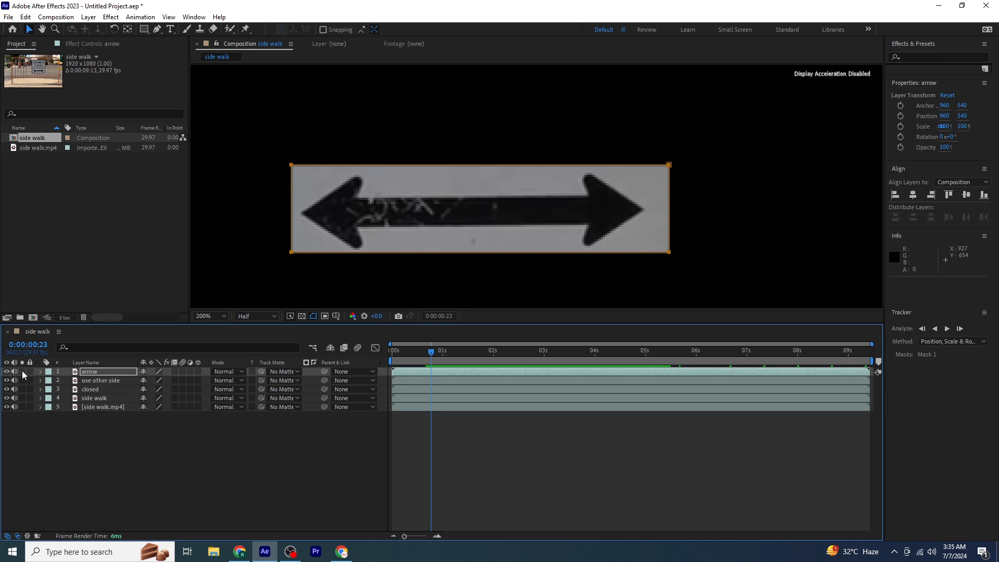
{"action": "left_click", "coordinate": [22, 372]}
{"action": "left_click_drag", "start_coordinate": [430, 351], "coordinate": [392, 351]}
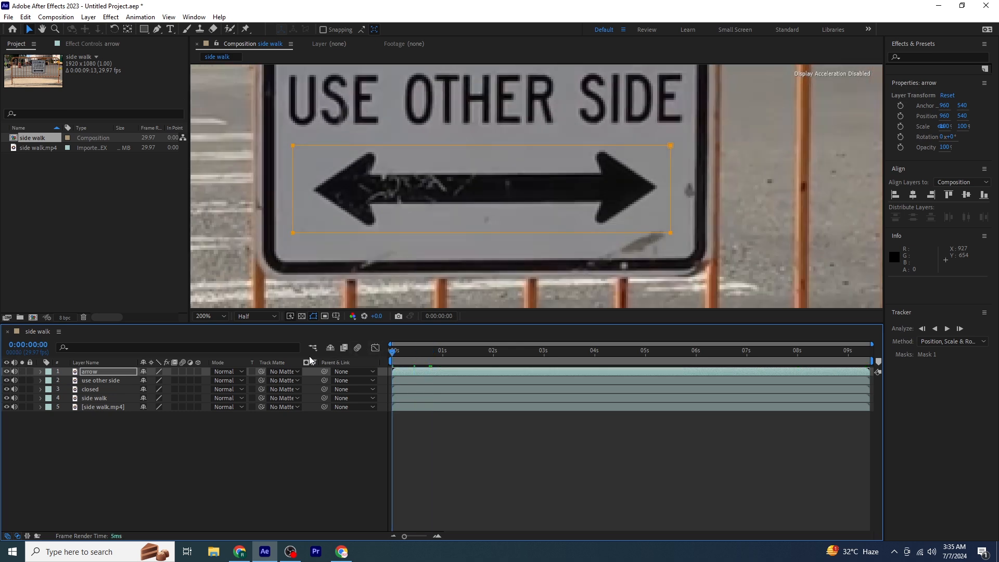
Step: Fit the whole frame in the viewer and hide the original [side walk.mp4] layer
{"action": "scroll", "coordinate": [467, 192], "scroll_direction": "down", "scroll_amount": 2}
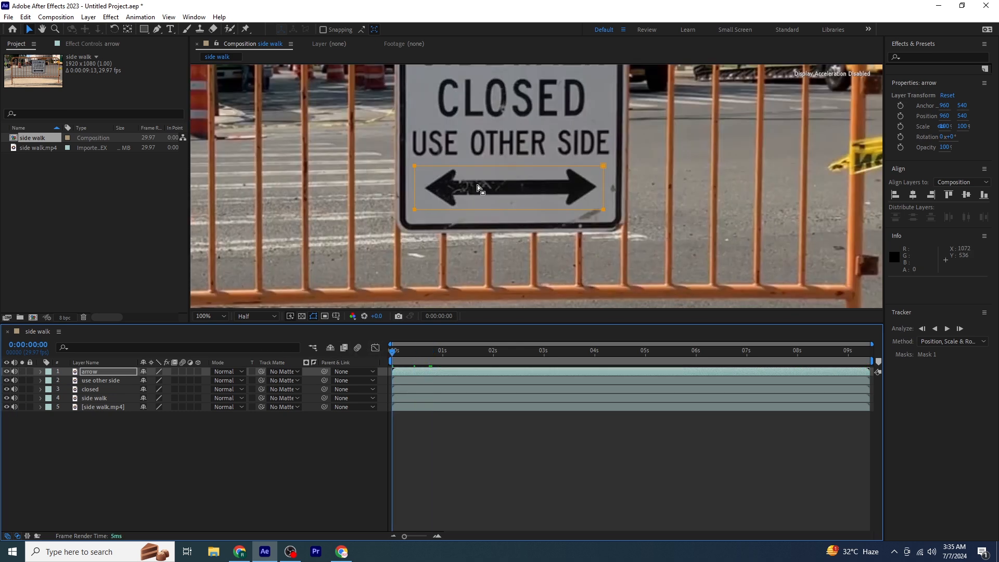
{"action": "scroll", "coordinate": [478, 187], "scroll_direction": "down", "scroll_amount": 2}
{"action": "left_click", "coordinate": [220, 316]}
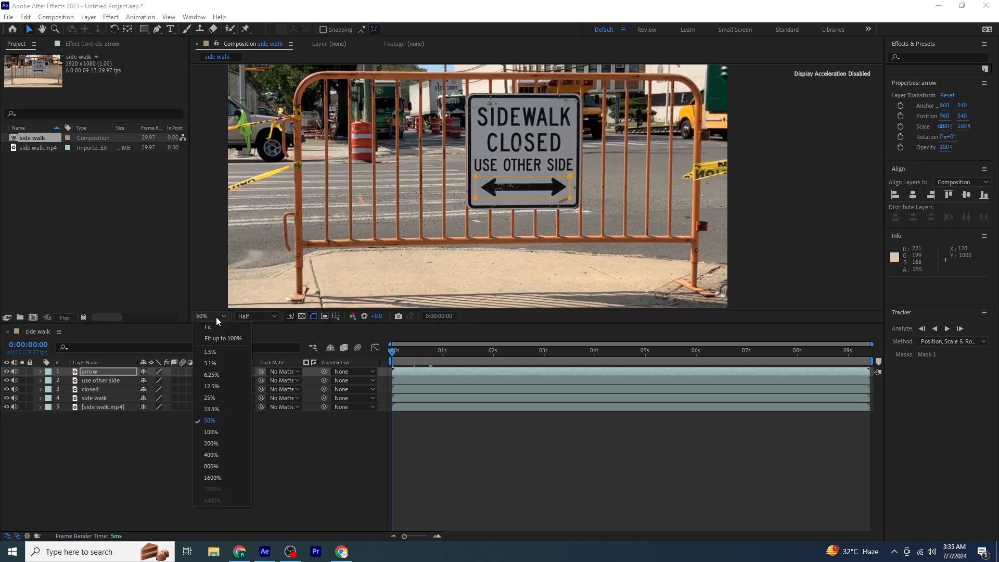
{"action": "left_click", "coordinate": [218, 326]}
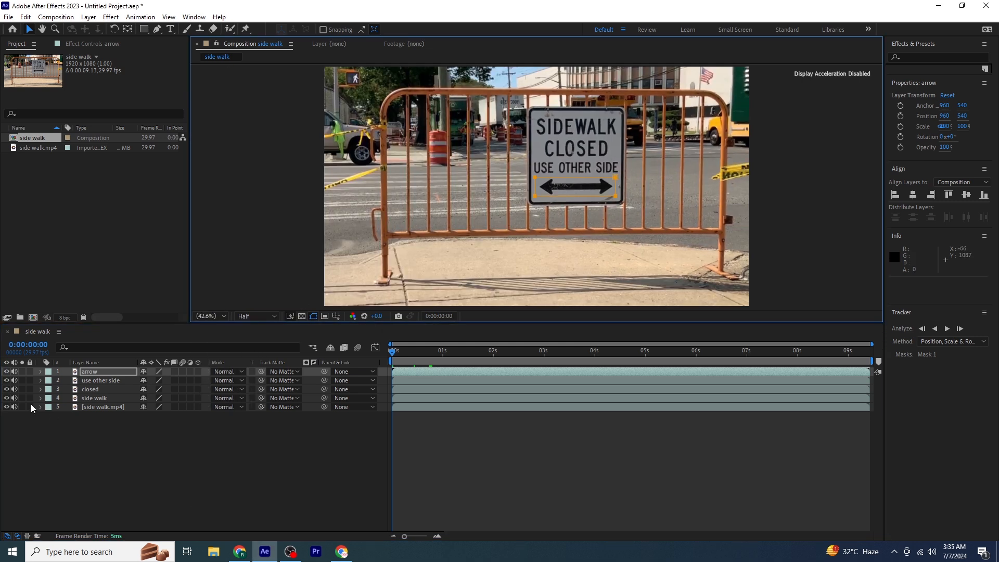
{"action": "left_click", "coordinate": [6, 407]}
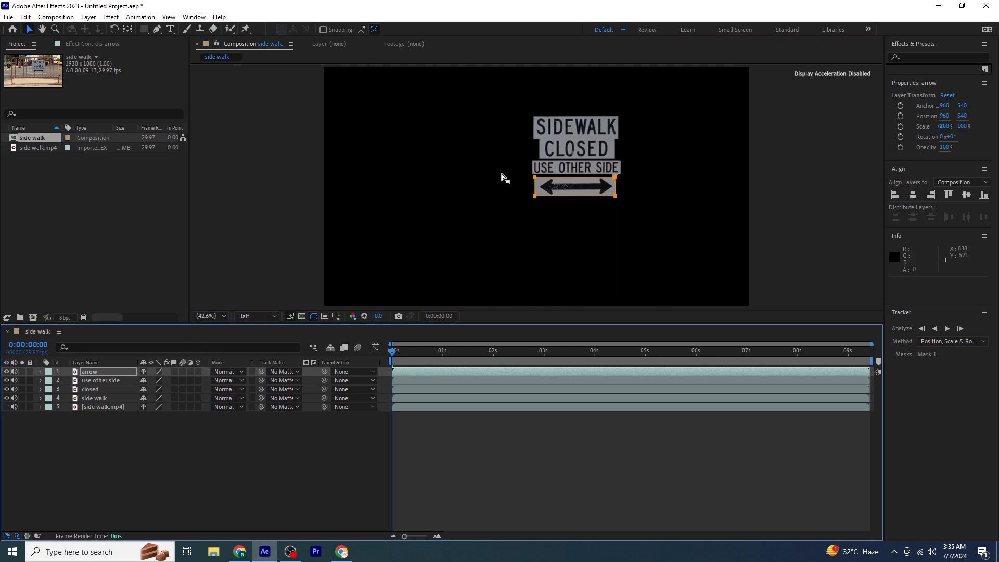
Step: Apply the Color Range keying effect to the "side walk" layer
{"action": "scroll", "coordinate": [536, 187], "scroll_direction": "up", "scroll_amount": 3}
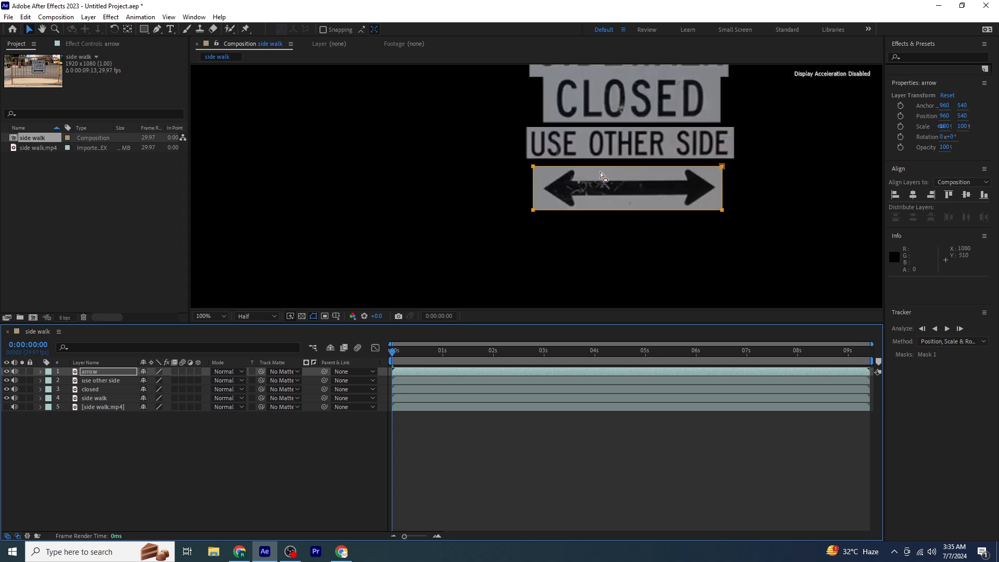
{"action": "left_click_drag", "start_coordinate": [648, 133], "coordinate": [471, 232]}
{"action": "key", "text": "v"}
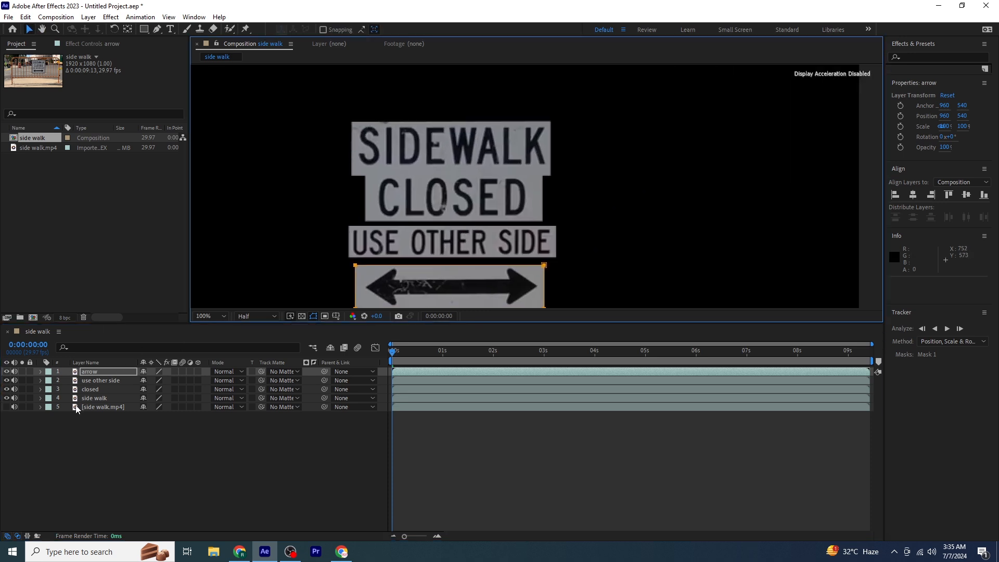
{"action": "left_click", "coordinate": [92, 399]}
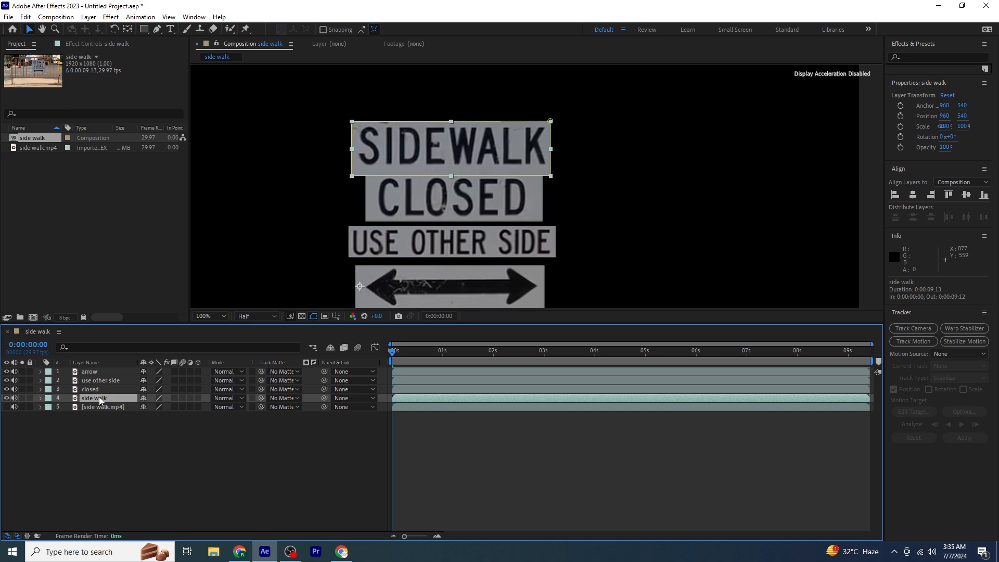
{"action": "left_click", "coordinate": [911, 55]}
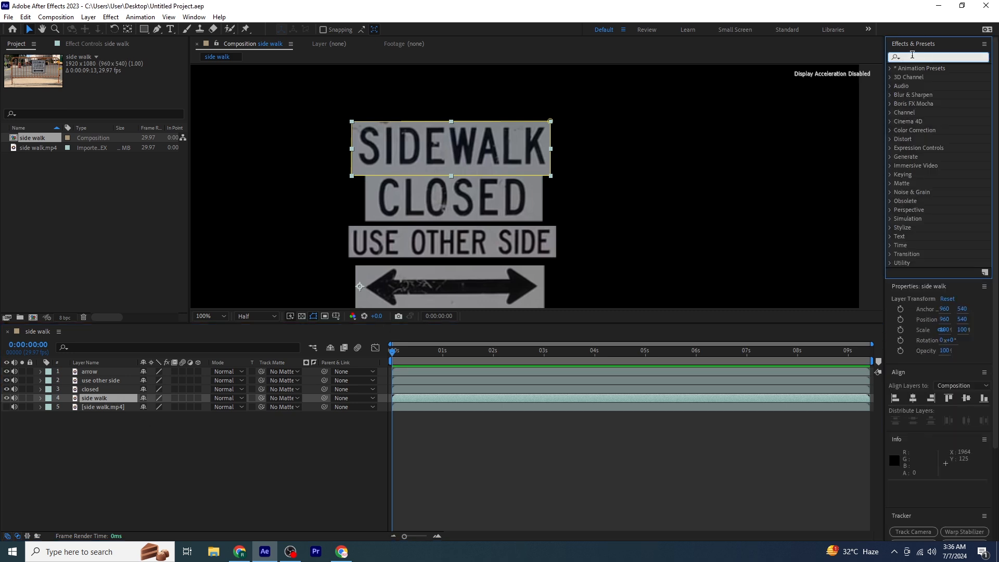
{"action": "type", "text": "colo"}
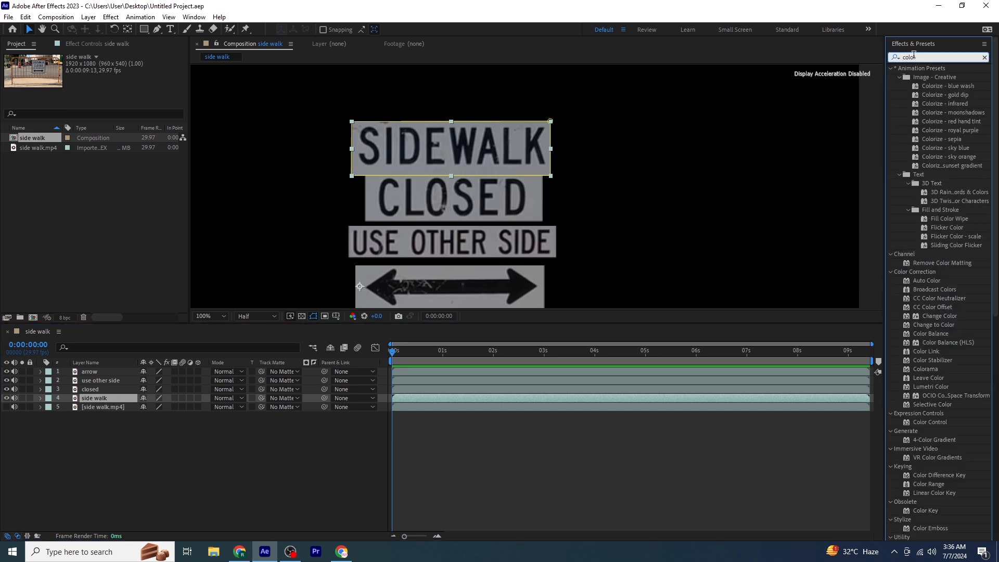
{"action": "type", "text": "r range"}
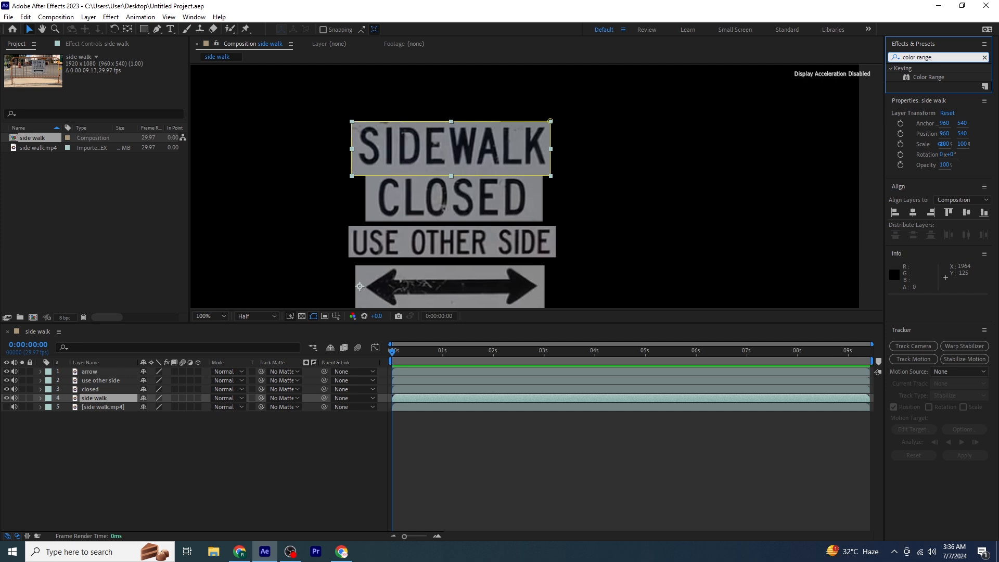
{"action": "left_click", "coordinate": [931, 77]}
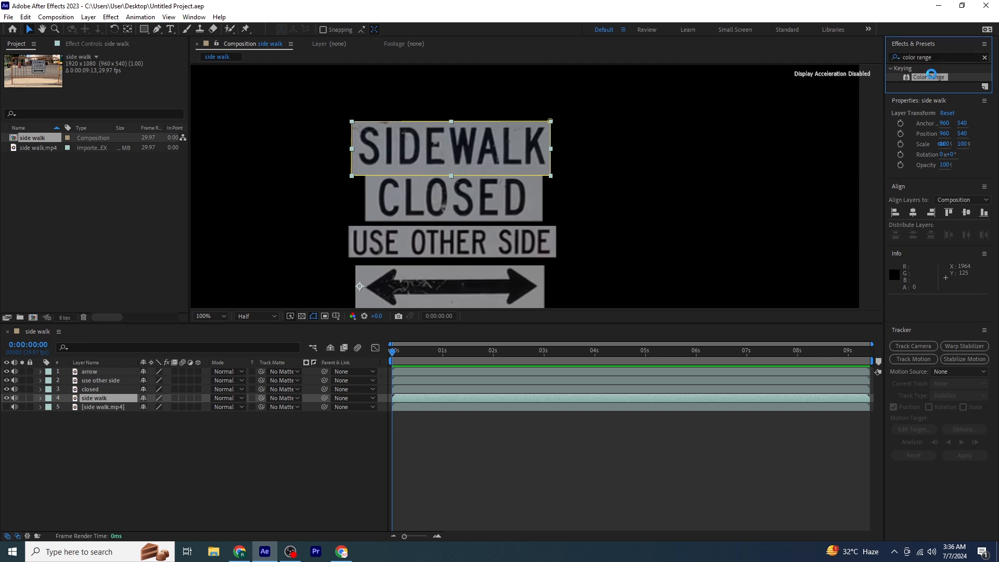
{"action": "double_click", "coordinate": [931, 77]}
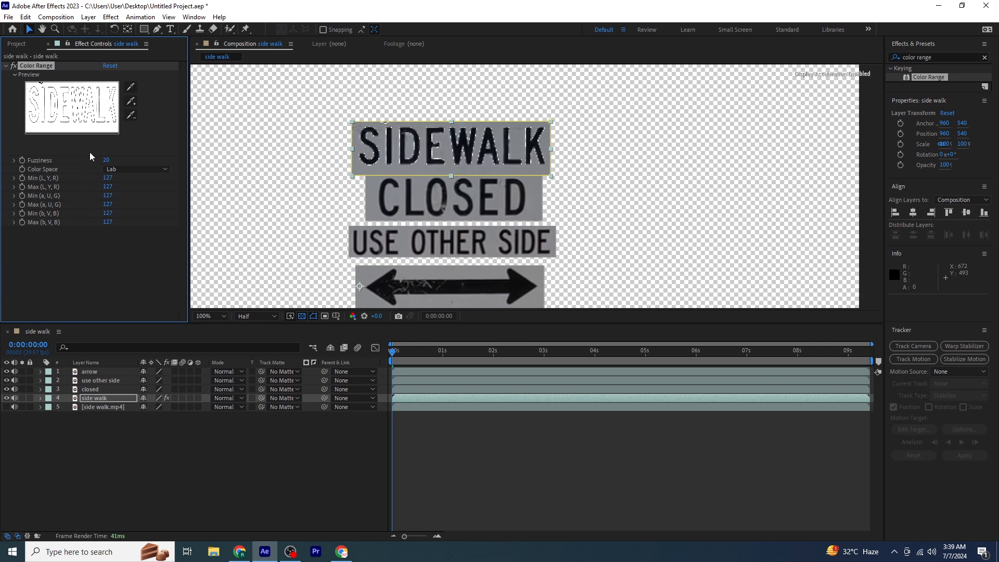
Step: Set the "side walk" layer's Color Range Fuzziness to 200, Min (L, Y, R) to 189 and Max (L, Y, R) to 255, checking the key without the transparency grid
{"action": "left_click_drag", "start_coordinate": [290, 165], "coordinate": [452, 168]}
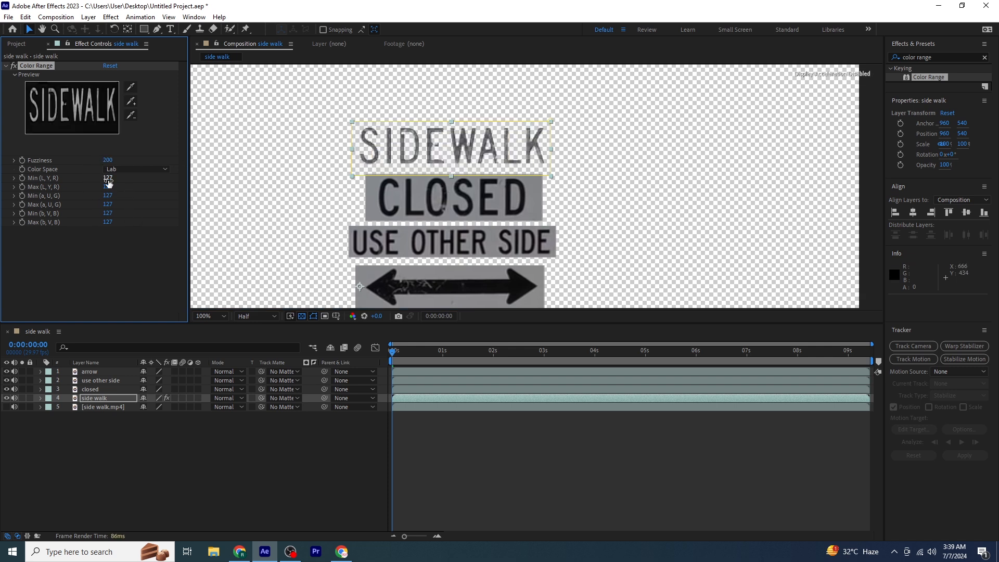
{"action": "left_click_drag", "start_coordinate": [121, 179], "coordinate": [138, 181]}
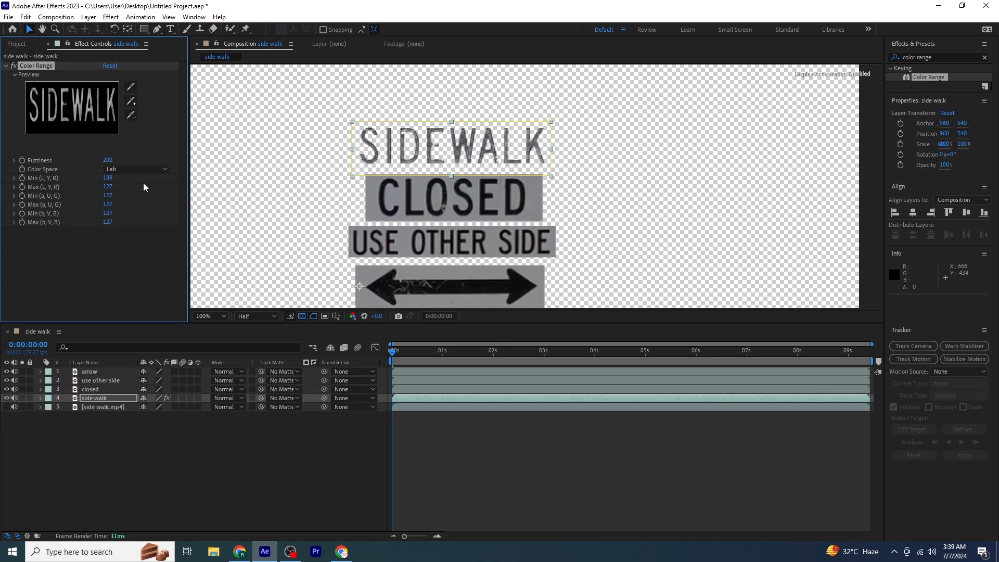
{"action": "left_click_drag", "start_coordinate": [109, 188], "coordinate": [261, 186]}
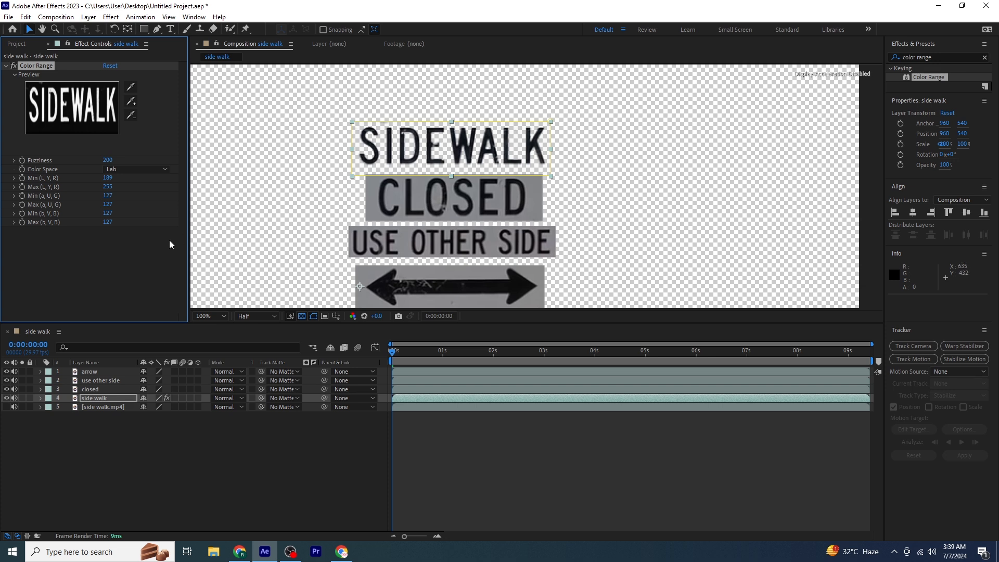
{"action": "left_click", "coordinate": [270, 448]}
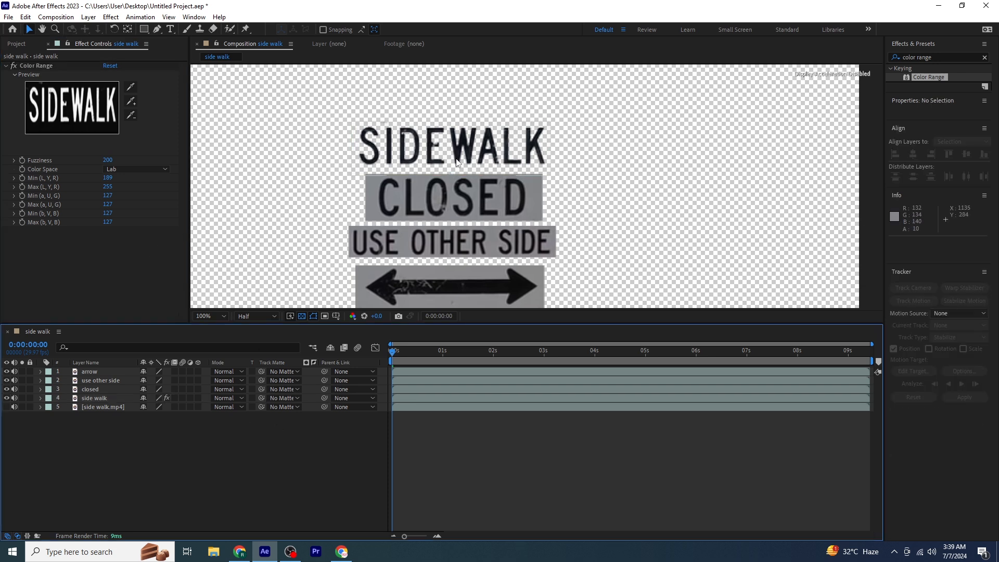
{"action": "left_click", "coordinate": [301, 316]}
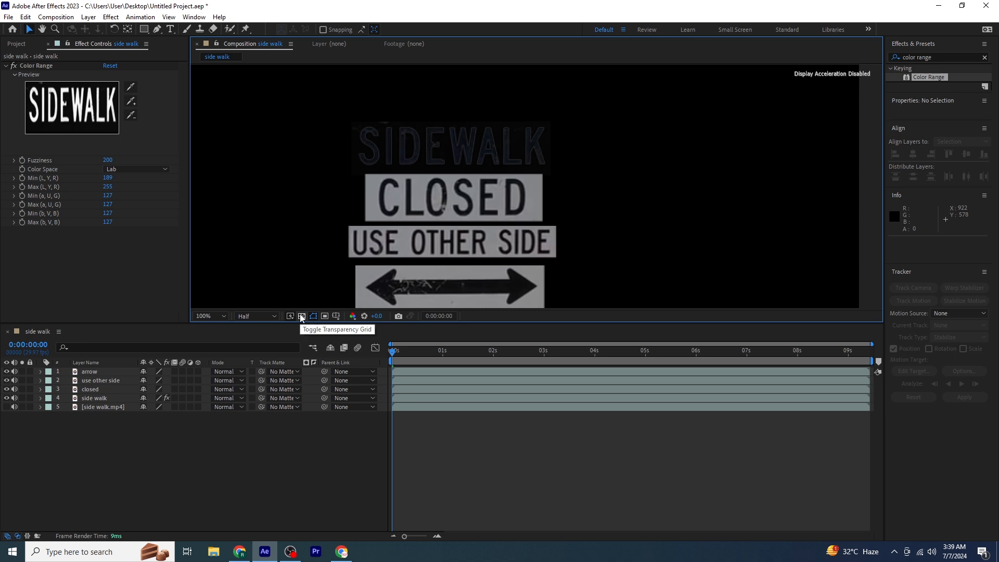
{"action": "left_click", "coordinate": [301, 316]}
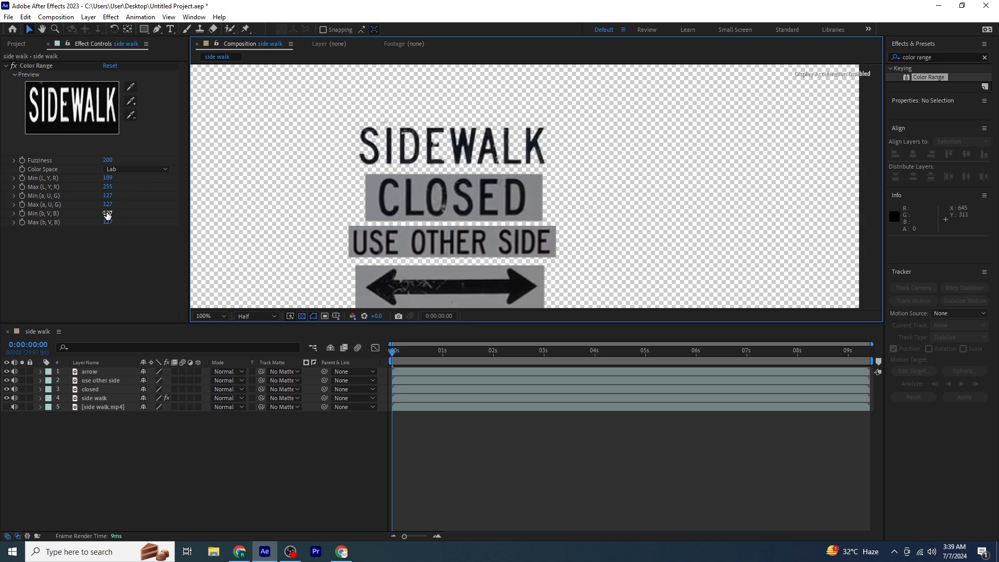
Step: Try Min (b, V, B) and Max (b, V, B) at 255 in the "side walk" Color Range effect, and undo both changes
{"action": "left_click_drag", "start_coordinate": [107, 214], "coordinate": [170, 216]}
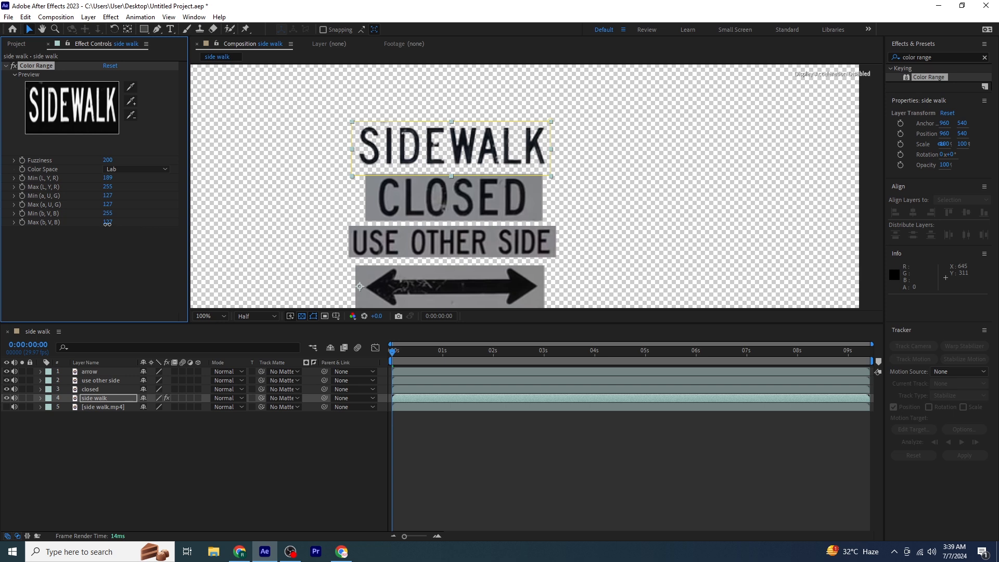
{"action": "left_click_drag", "start_coordinate": [258, 227], "coordinate": [312, 239]}
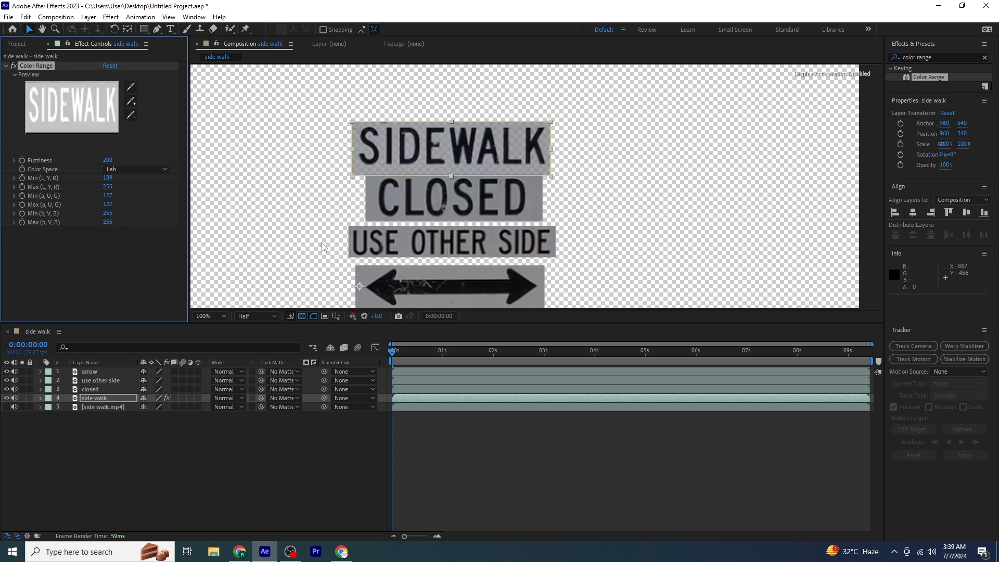
{"action": "key", "text": "ctrl+z"}
{"action": "key", "text": "ctrl+z"}
{"action": "key", "text": "ctrl+z"}
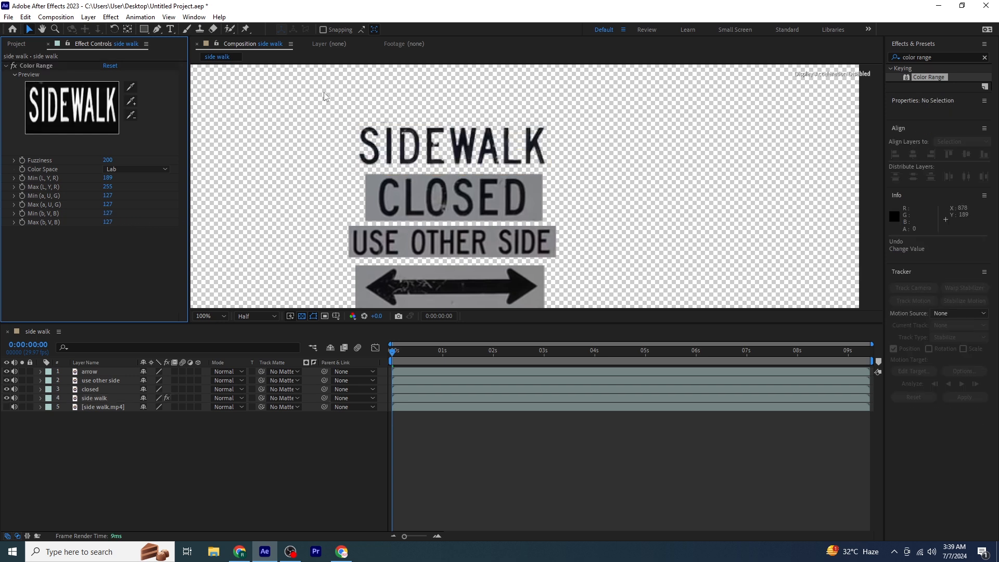
Step: Copy the Color Range effect from "side walk" onto the "closed", "use other side" and "arrow" layers
{"action": "left_click", "coordinate": [42, 67]}
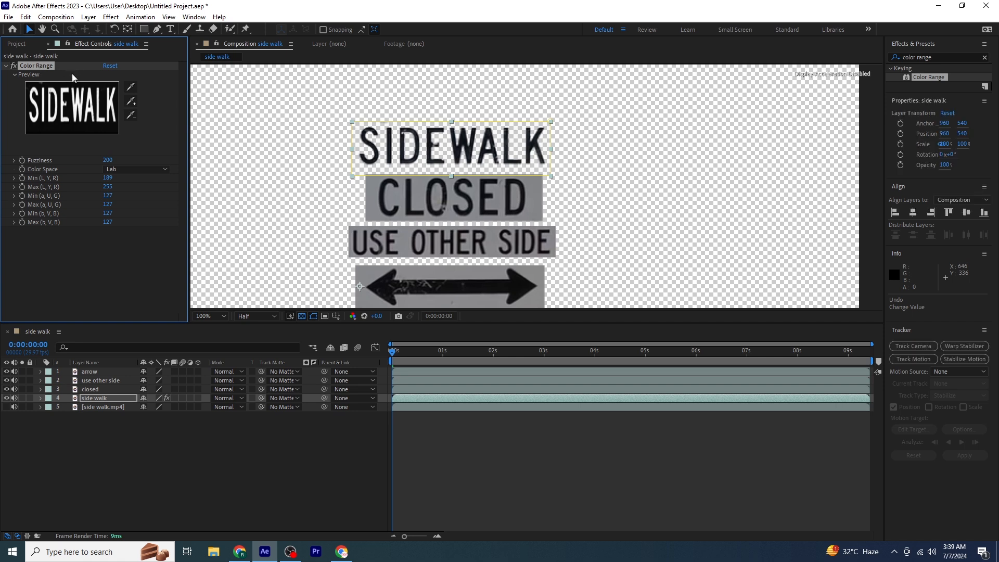
{"action": "left_click", "coordinate": [94, 390]}
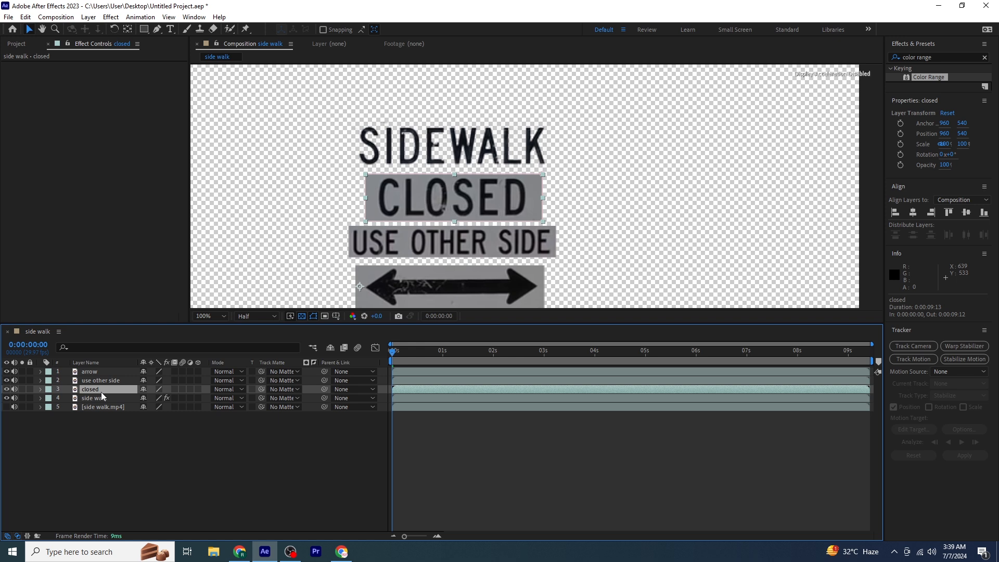
{"action": "key", "text": "ctrl+v"}
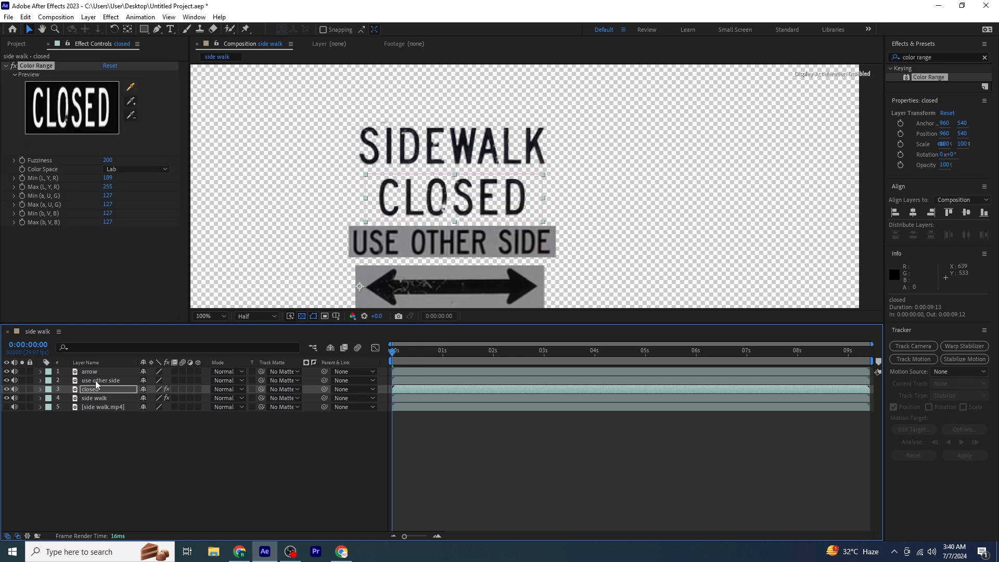
{"action": "left_click", "coordinate": [97, 383]}
{"action": "key", "text": "ctrl+v"}
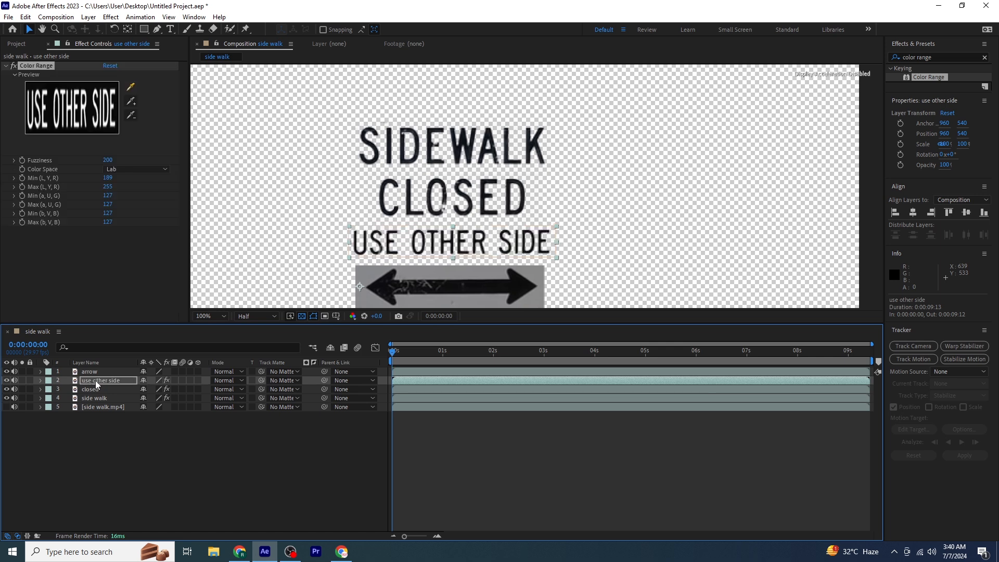
{"action": "left_click", "coordinate": [94, 372]}
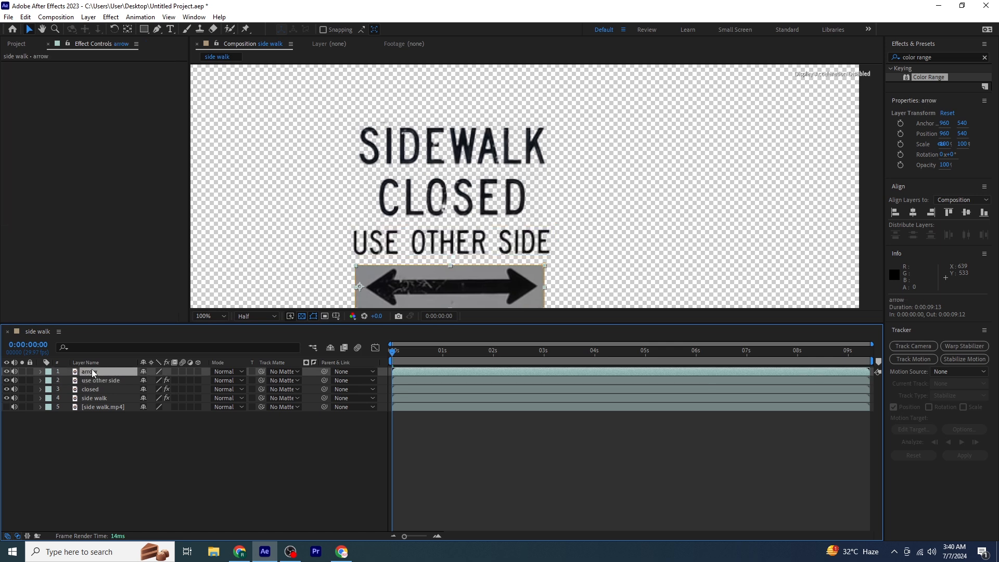
{"action": "key", "text": "ctrl+v"}
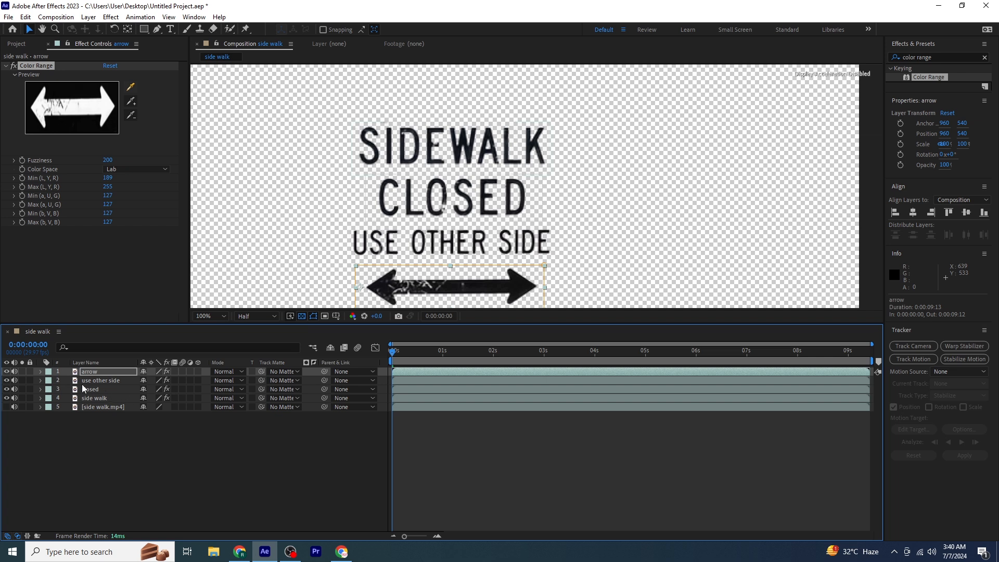
Step: Show the original [side walk.mp4] layer again and fit the whole frame in the viewer
{"action": "left_click", "coordinate": [6, 406]}
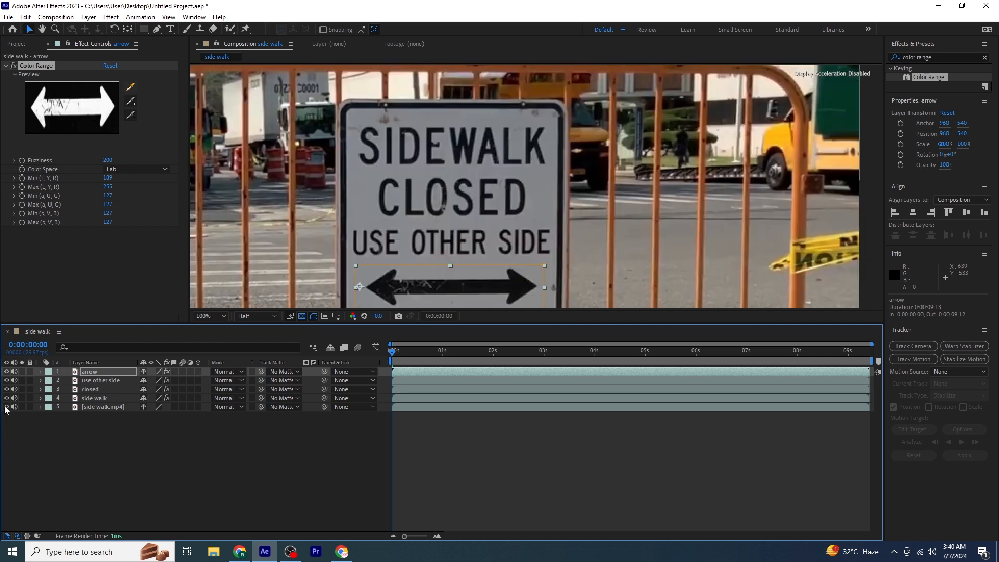
{"action": "left_click", "coordinate": [208, 315]}
{"action": "left_click", "coordinate": [210, 326]}
{"action": "left_click", "coordinate": [262, 467]}
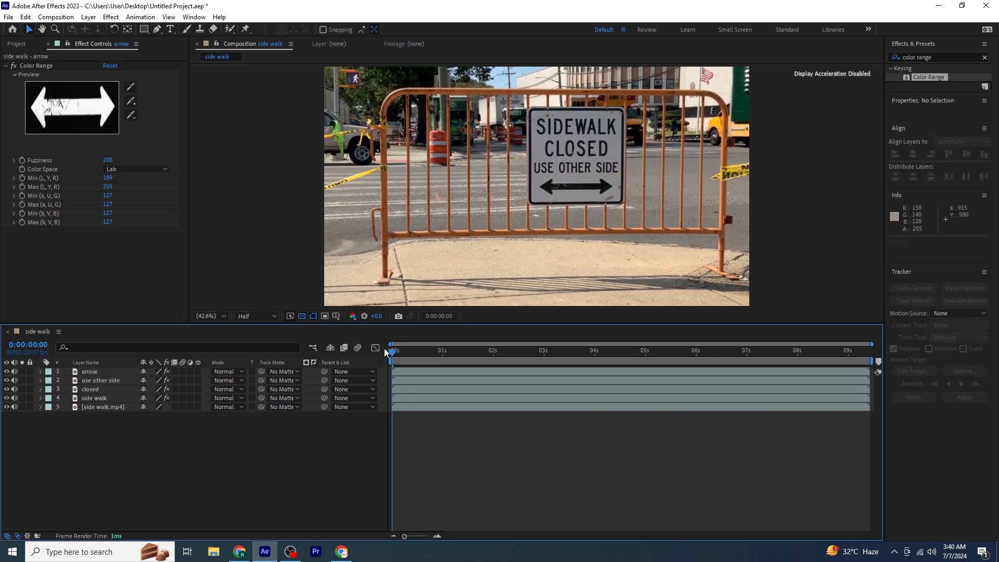
Step: Save the frame at 0:00:00:00 as a layered Photoshop file named "side walk"
{"action": "left_click", "coordinate": [66, 18]}
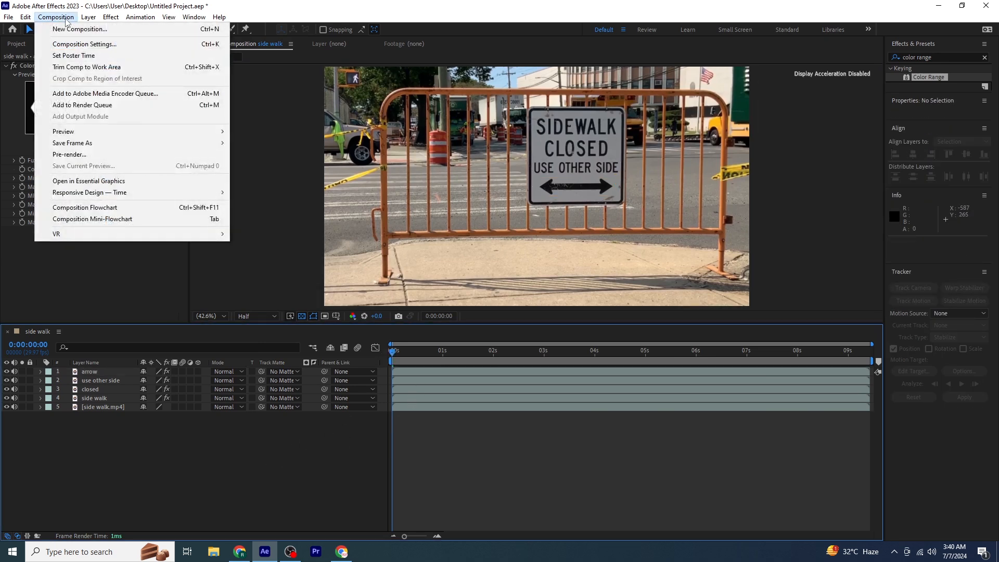
{"action": "mouse_move", "coordinate": [129, 143]}
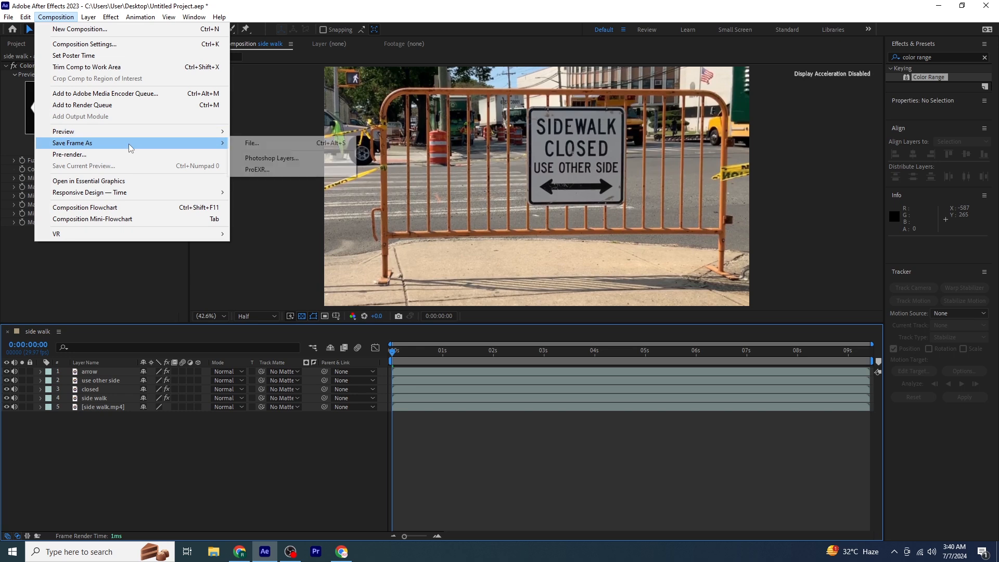
{"action": "left_click", "coordinate": [294, 157]}
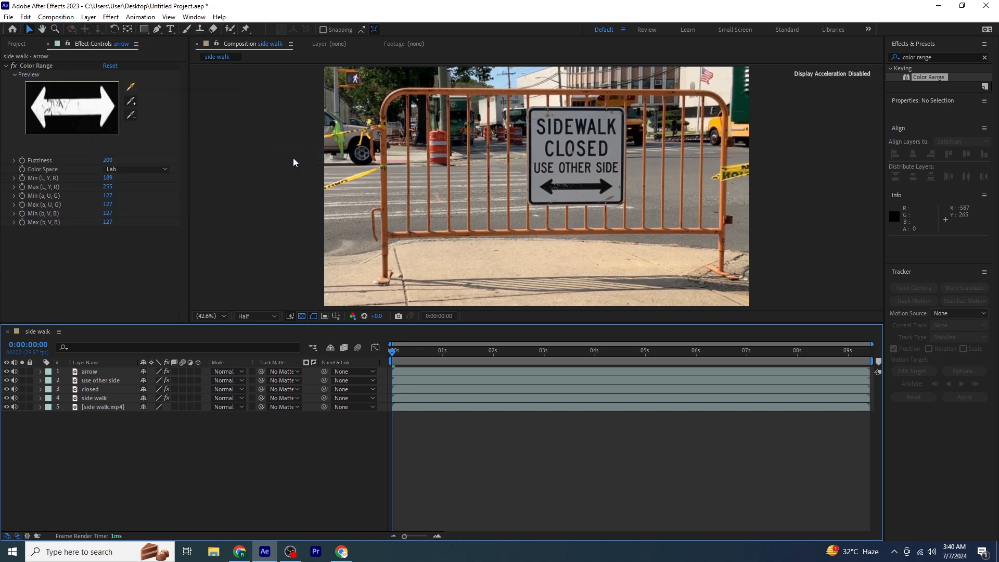
{"action": "left_click", "coordinate": [232, 272]}
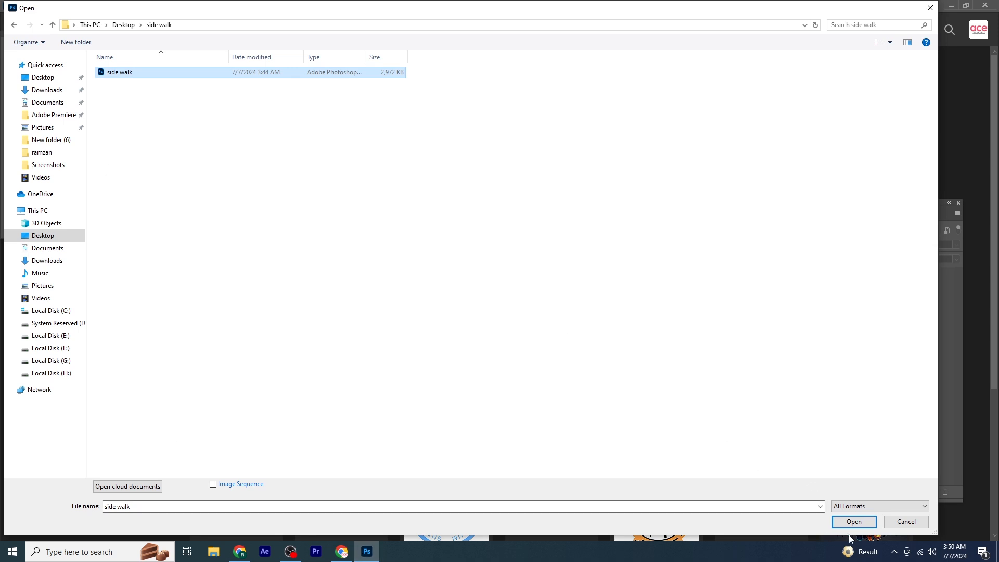
Step: Open the "side walk" file in Photoshop and fill a rectangular selection of the sign's face using Content-Aware at 100% opacity
{"action": "left_click", "coordinate": [854, 522]}
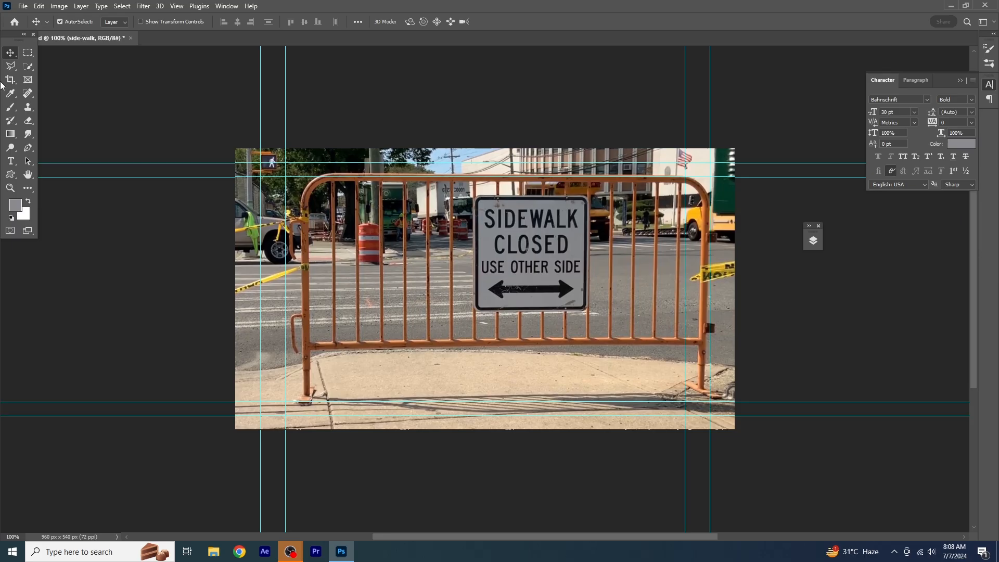
{"action": "left_click", "coordinate": [28, 52]}
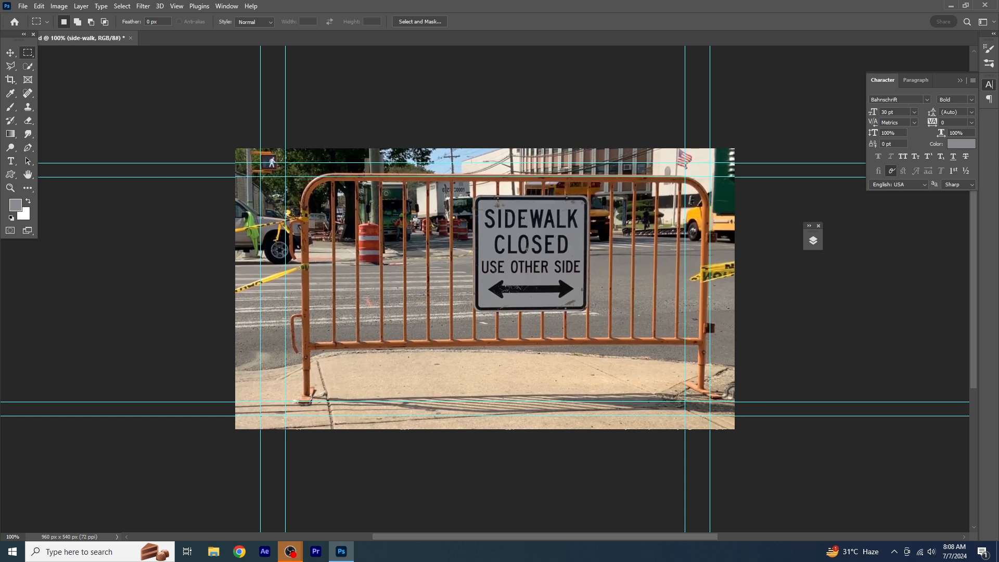
{"action": "left_click_drag", "start_coordinate": [481, 203], "coordinate": [567, 305]}
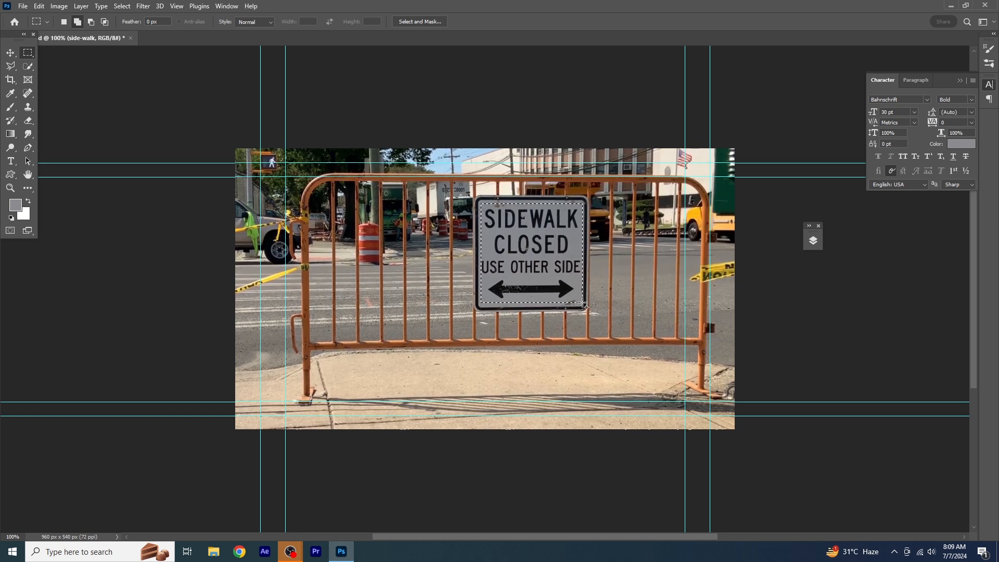
{"action": "key", "text": "shift+F5"}
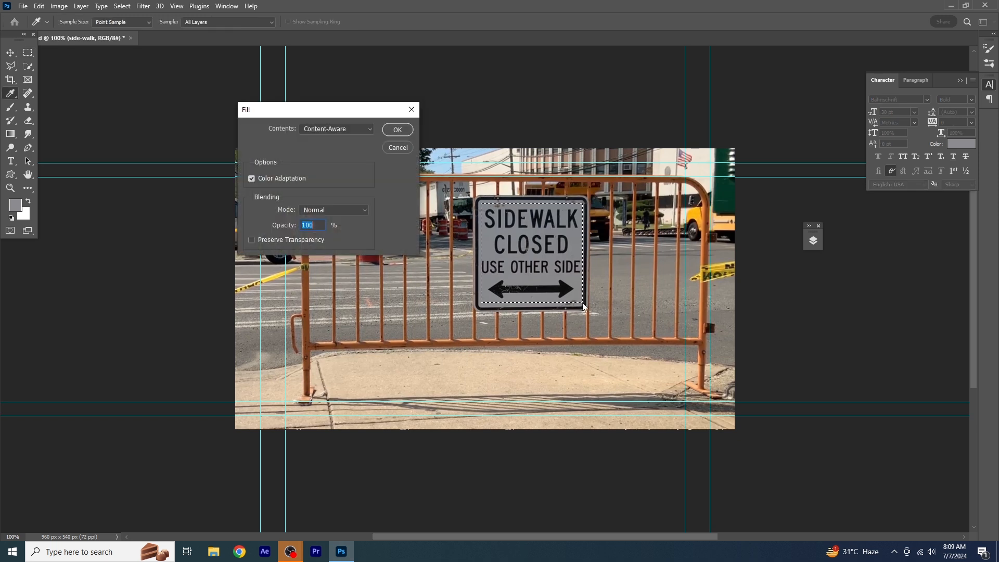
{"action": "left_click", "coordinate": [397, 129]}
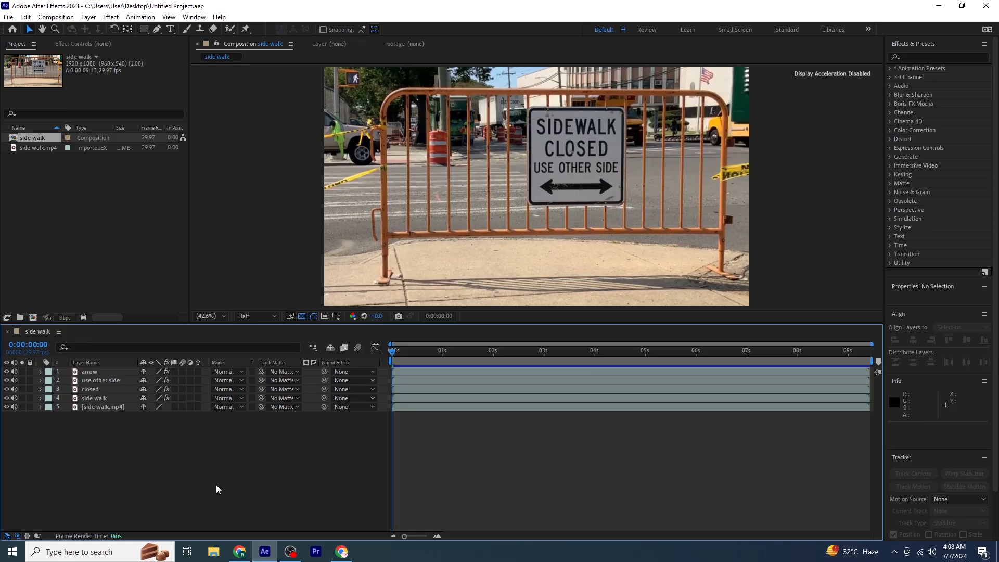
Step: In After Effects, import side-walk.jpg as footage and place it in the composition directly above the [side walk.mp4] layer
{"action": "left_click", "coordinate": [72, 203]}
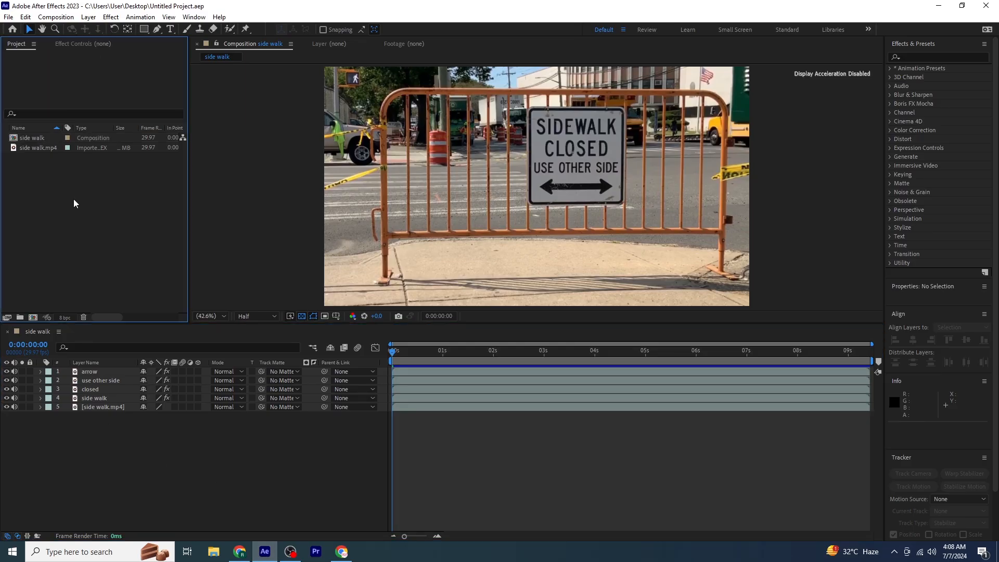
{"action": "right_click", "coordinate": [108, 215]}
{"action": "mouse_move", "coordinate": [165, 266]}
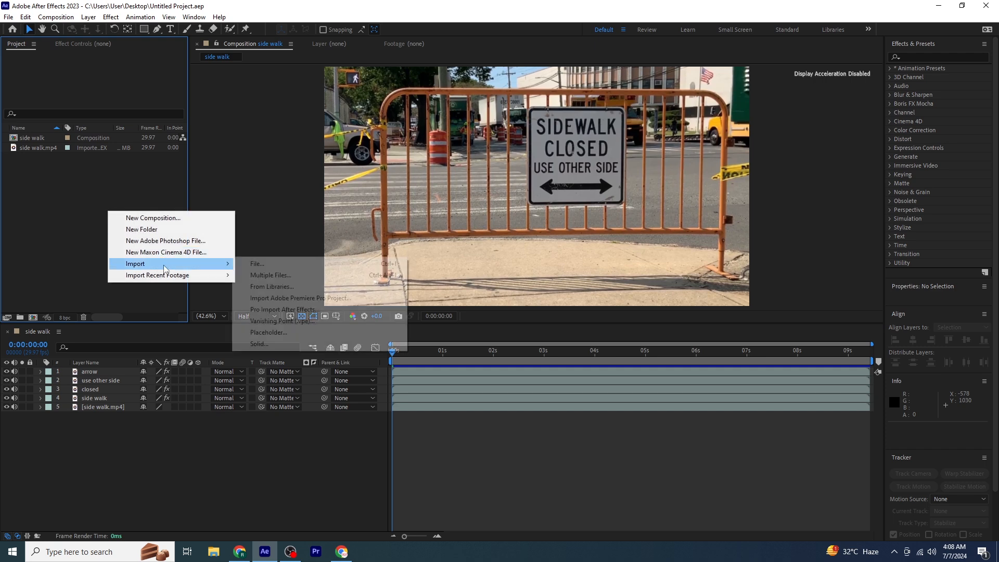
{"action": "left_click", "coordinate": [286, 265]}
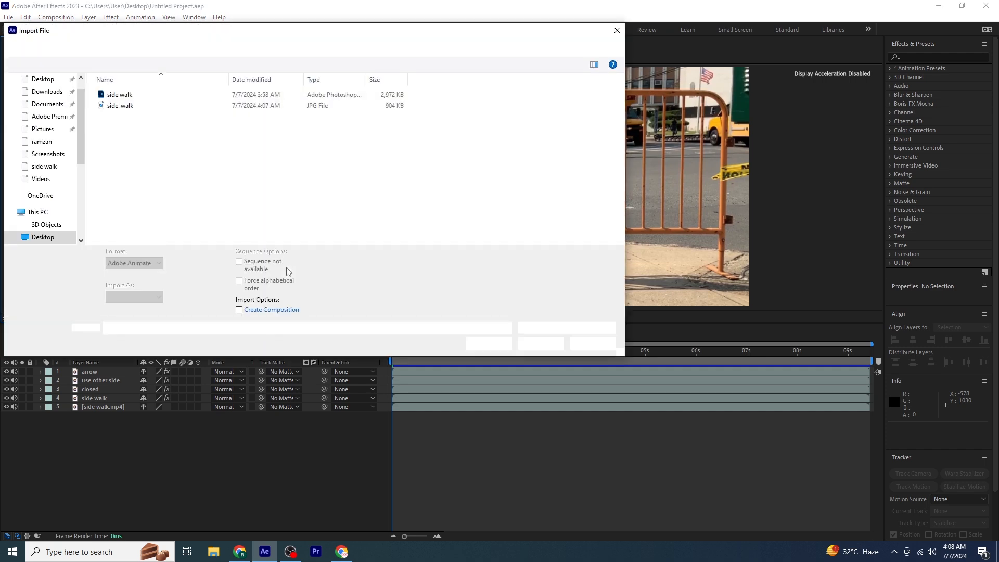
{"action": "left_click", "coordinate": [120, 105]}
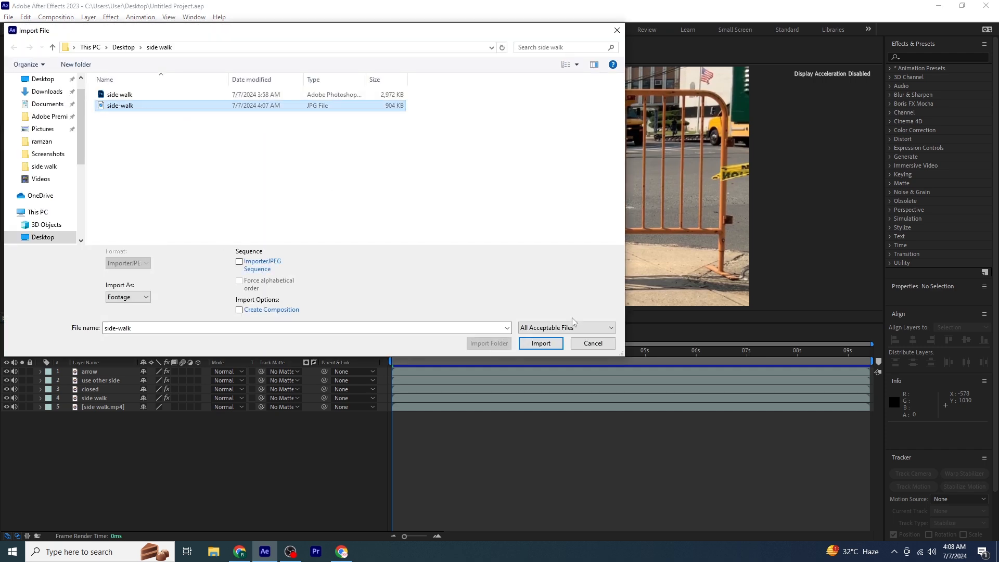
{"action": "left_click", "coordinate": [540, 343]}
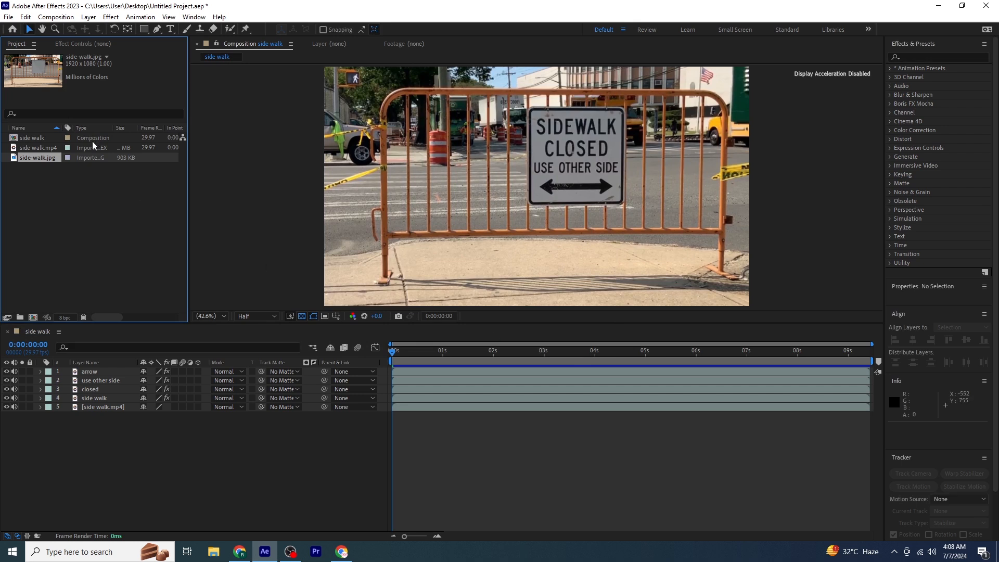
{"action": "left_click_drag", "start_coordinate": [93, 160], "coordinate": [111, 406]}
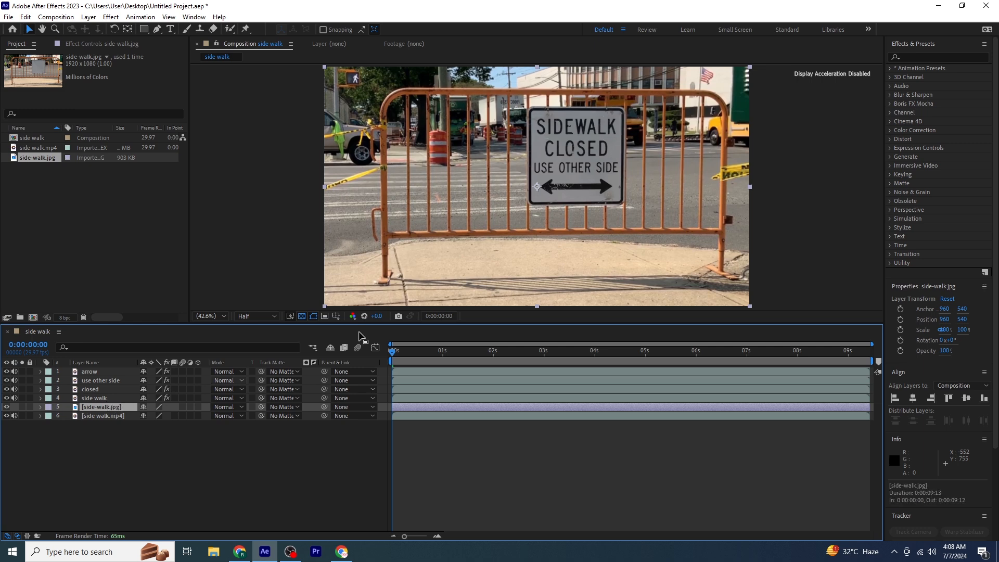
Step: Mask side-walk.jpg with a rectangle about 398 × 399 px just inside the sign's border, and check it with [side walk.mp4] hidden briefly
{"action": "scroll", "coordinate": [595, 162], "scroll_direction": "up", "scroll_amount": 3}
{"action": "scroll", "coordinate": [675, 160], "scroll_direction": "down", "scroll_amount": 1}
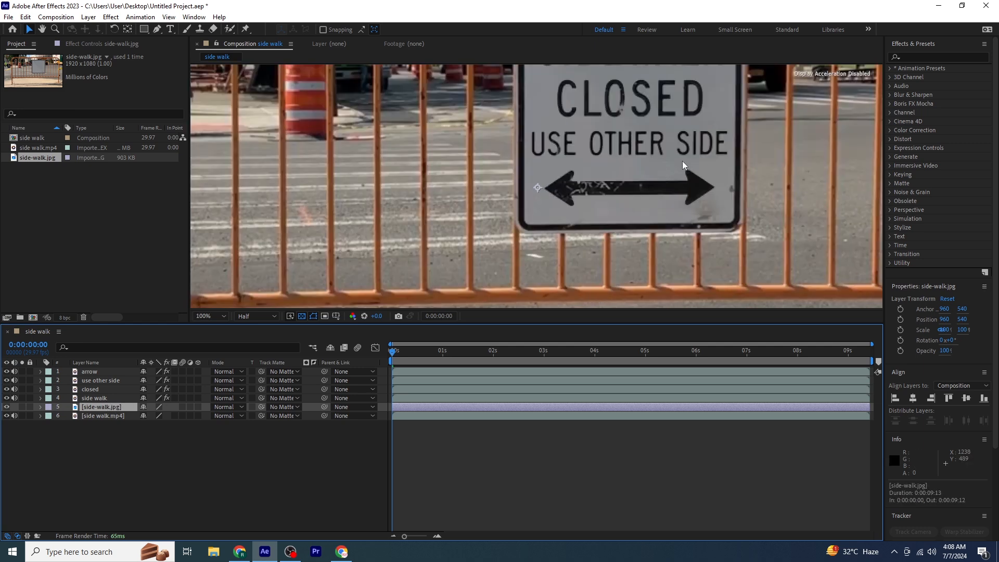
{"action": "key", "text": "space"}
{"action": "left_click_drag", "start_coordinate": [652, 149], "coordinate": [489, 215]}
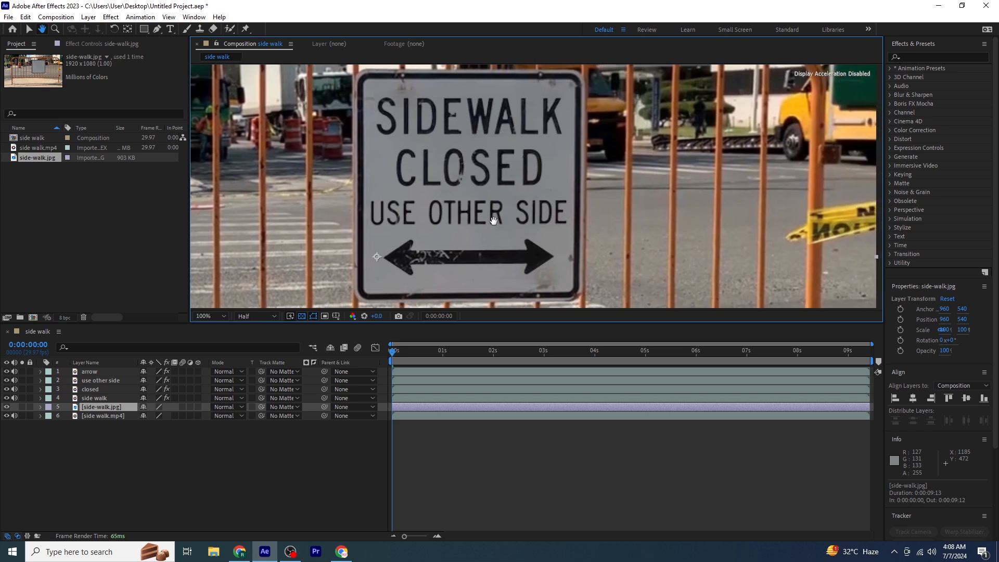
{"action": "left_click", "coordinate": [144, 29]}
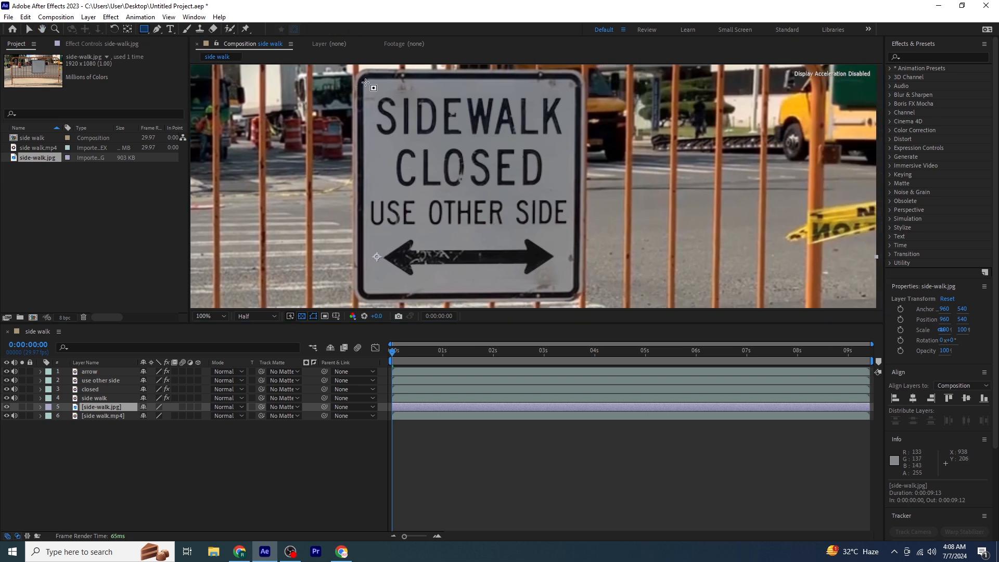
{"action": "left_click_drag", "start_coordinate": [365, 81], "coordinate": [572, 288]}
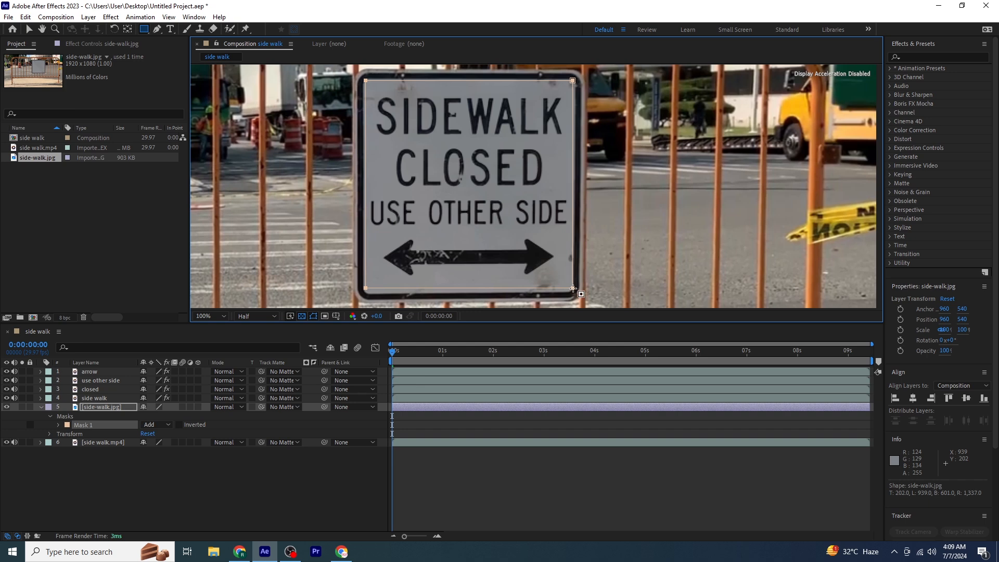
{"action": "left_click", "coordinate": [7, 442]}
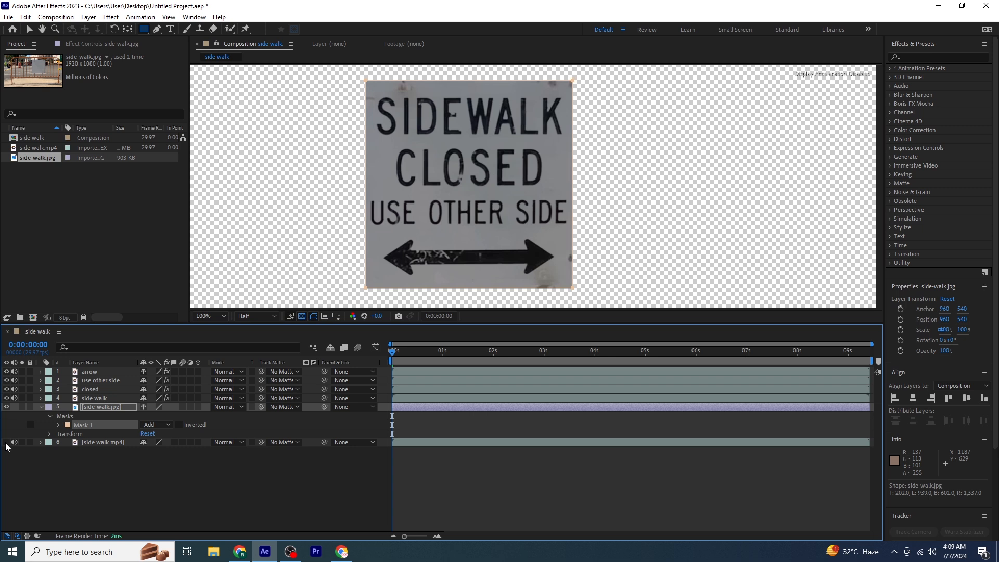
{"action": "left_click", "coordinate": [6, 442]}
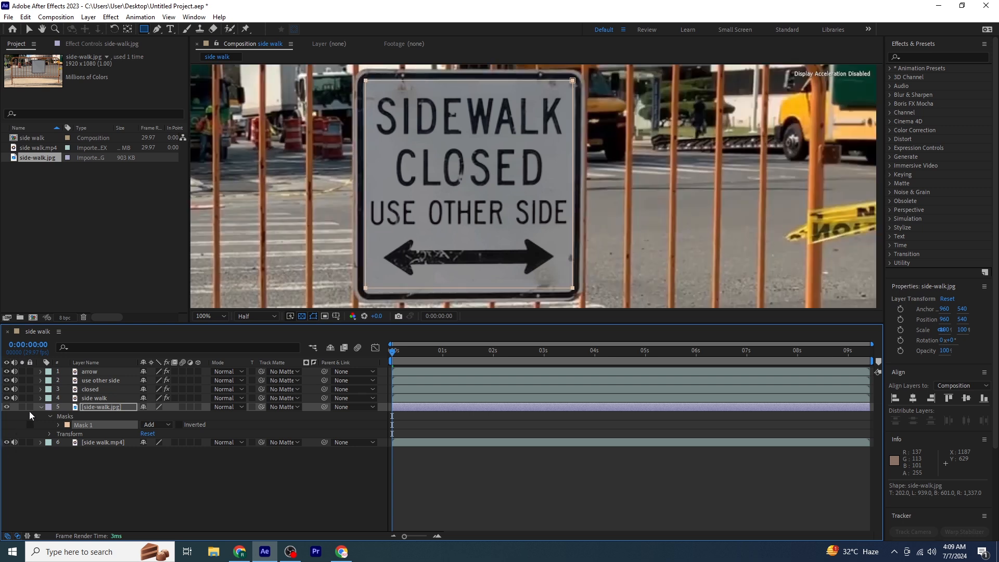
Step: Lower the opacity of the side-walk.jpg layer to 53% and fit the whole frame in the viewer
{"action": "key", "text": "t"}
{"action": "key", "text": "shift+slash"}
{"action": "left_click_drag", "start_coordinate": [145, 415], "coordinate": [132, 427]}
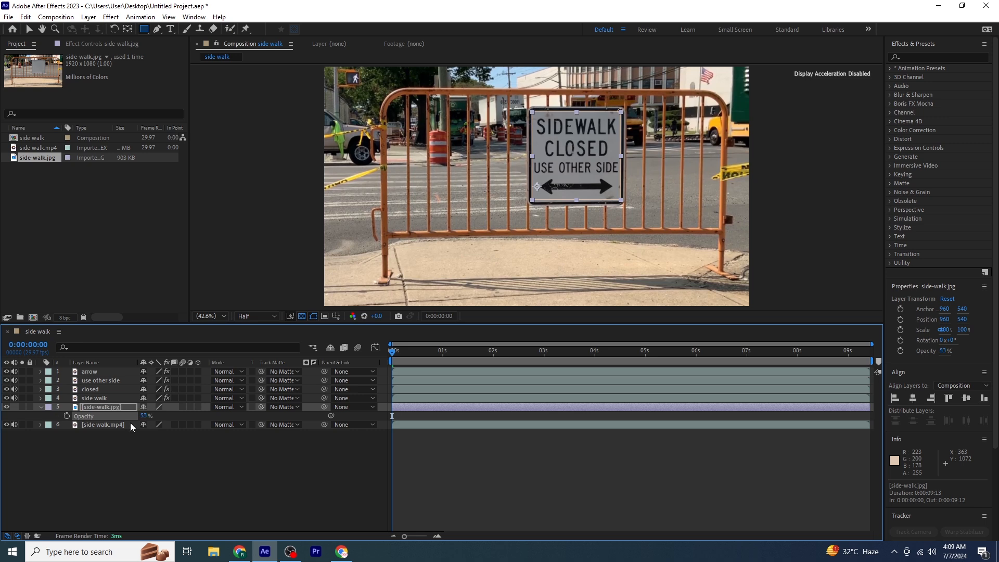
Step: Start position keyframing for side-walk.jpg at 0:00:00:00 and move its anchor point to the mask's centre at 1138, 401.5
{"action": "left_click", "coordinate": [95, 409]}
{"action": "key", "text": "p"}
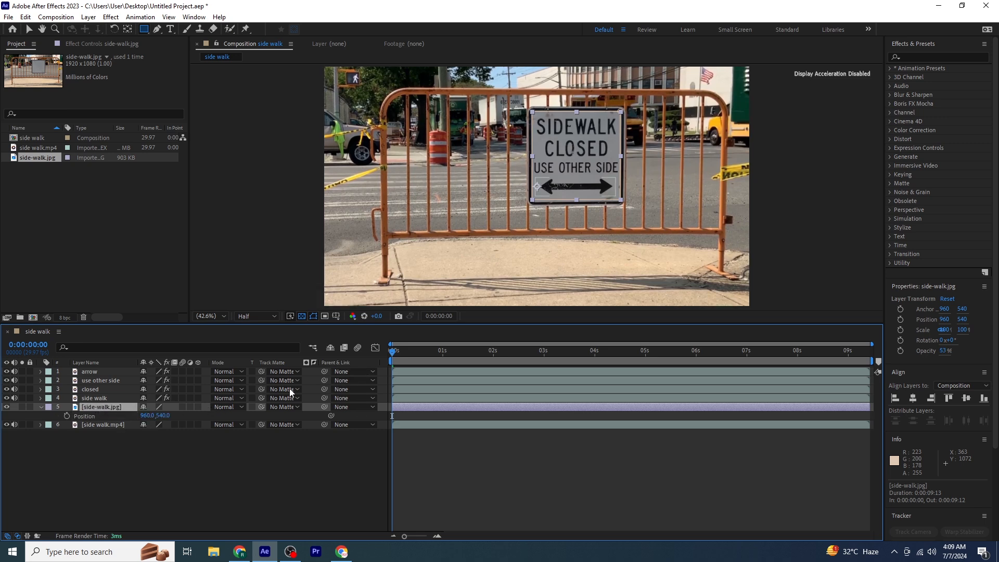
{"action": "left_click", "coordinate": [66, 415]}
{"action": "scroll", "coordinate": [576, 161], "scroll_direction": "up", "scroll_amount": 3}
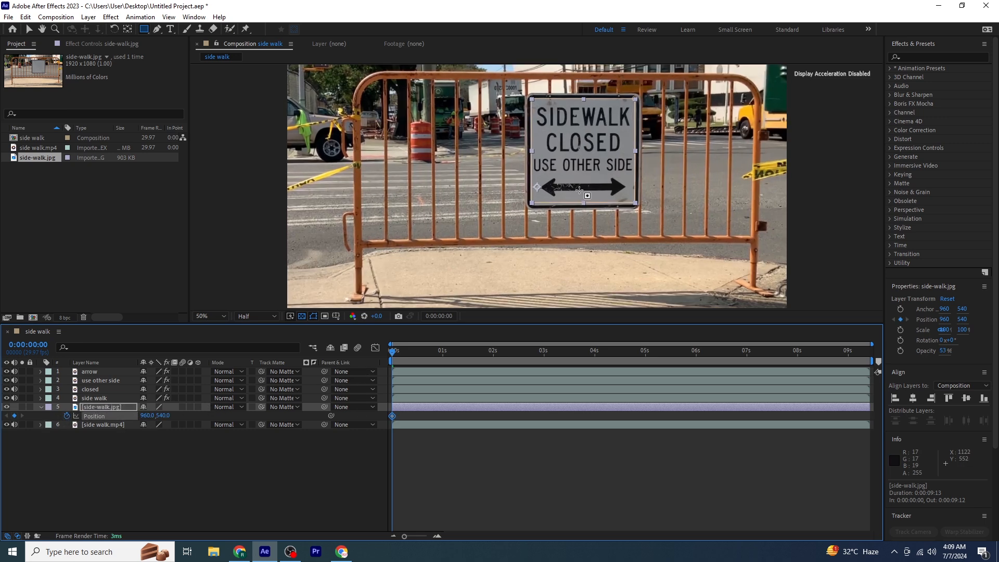
{"action": "left_click_drag", "start_coordinate": [550, 252], "coordinate": [488, 276]}
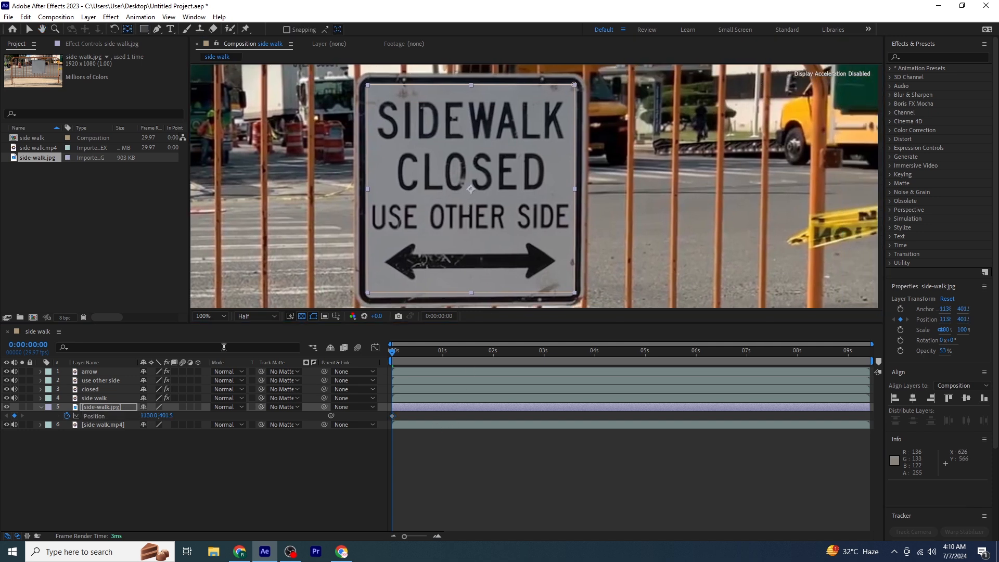
Step: At 0:00:00:10, nudge side-walk.jpg to match the sign's face, keying its position at 1131, 411.5
{"action": "key", "text": "space"}
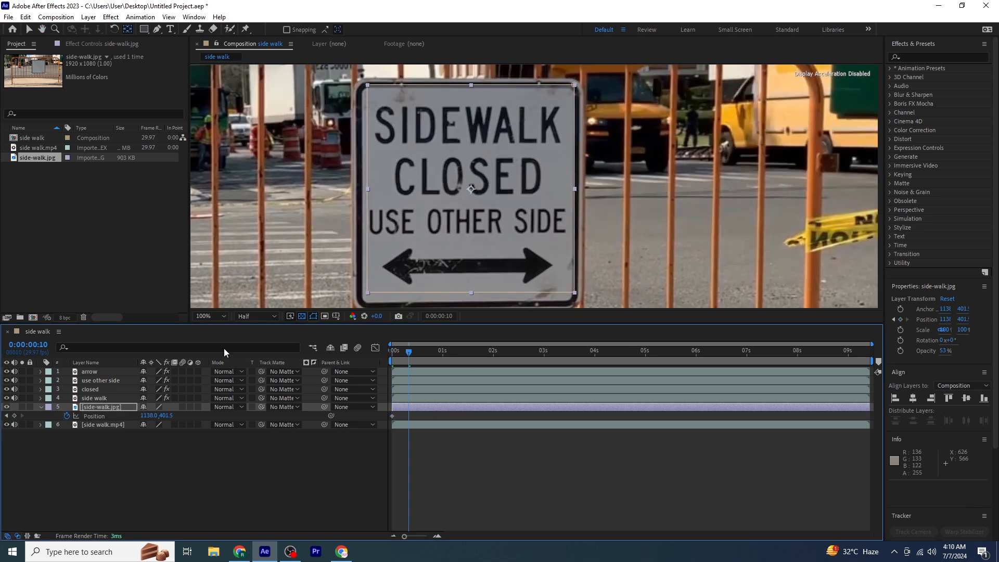
{"action": "key", "text": "Down"}
{"action": "key", "text": "Down"}
{"action": "key", "text": "Down"}
{"action": "key", "text": "Down"}
{"action": "key", "text": "Down"}
{"action": "key", "text": "Down"}
{"action": "key", "text": "Down"}
{"action": "key", "text": "Down"}
{"action": "key", "text": "Down"}
{"action": "key", "text": "Down"}
{"action": "key", "text": "Down"}
{"action": "key", "text": "Down"}
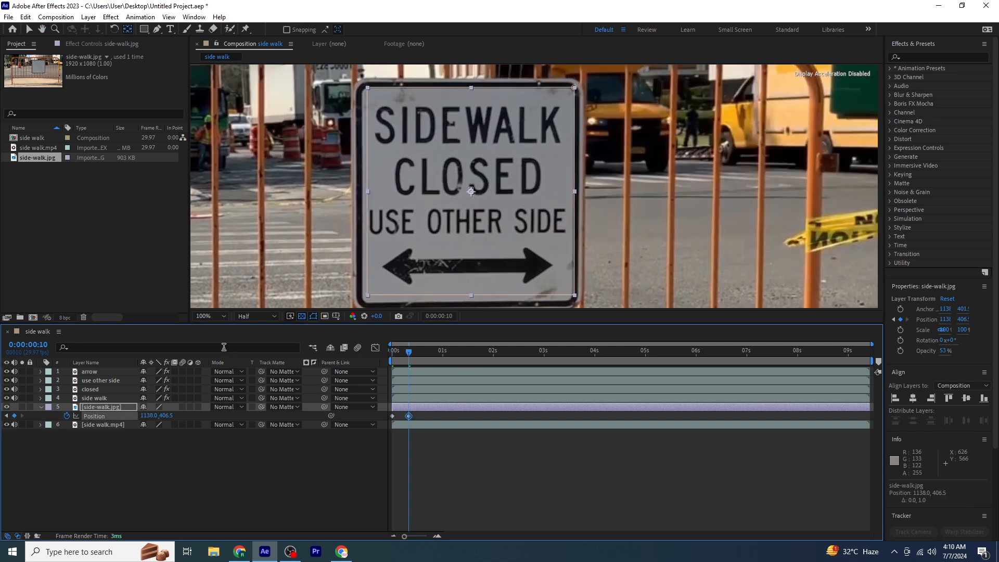
{"action": "key", "text": "Left"}
{"action": "key", "text": "Left"}
{"action": "key", "text": "Left"}
{"action": "key", "text": "Left"}
{"action": "key", "text": "Left"}
{"action": "key", "text": "Left"}
{"action": "key", "text": "Left"}
{"action": "key", "text": "Up"}
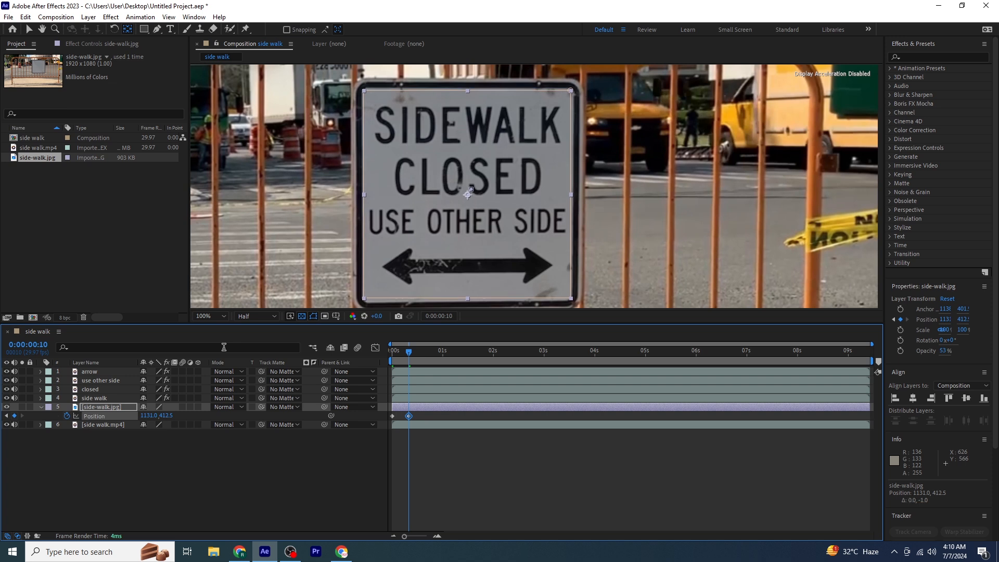
Step: At 0:00:00:20, align side-walk.jpg with the sign's face by keying its position at 1125, 423.5
{"action": "key", "text": "shift+Page_Down"}
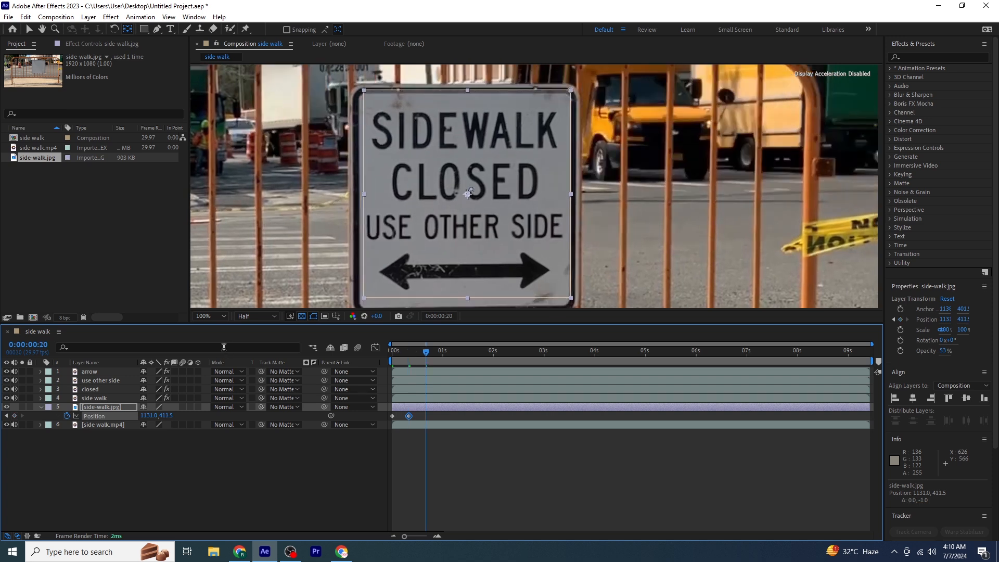
{"action": "key", "text": "Down"}
{"action": "key", "text": "Down"}
{"action": "key", "text": "Down"}
{"action": "key", "text": "Down"}
{"action": "key", "text": "Down"}
{"action": "key", "text": "Down"}
{"action": "key", "text": "Down"}
{"action": "key", "text": "Down"}
{"action": "key", "text": "Left"}
{"action": "key", "text": "Left"}
{"action": "key", "text": "Left"}
{"action": "key", "text": "Left"}
{"action": "key", "text": "Left"}
{"action": "key", "text": "Left"}
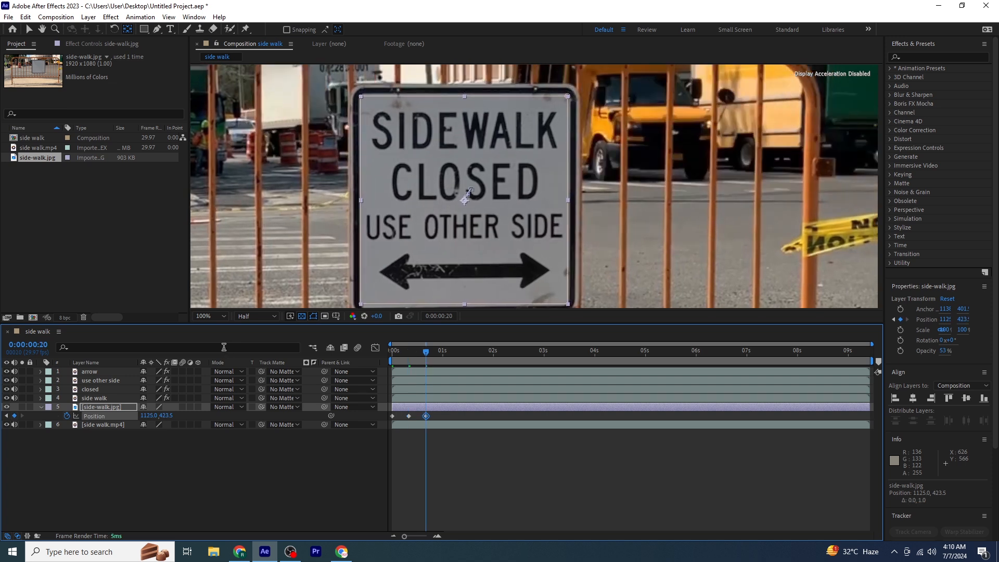
Step: At 0:00:01:00, realign side-walk.jpg with the sign's face, keying its position at 1122, 433.5
{"action": "key", "text": "shift+Page_Down"}
{"action": "key", "text": "Down"}
{"action": "key", "text": "Down"}
{"action": "key", "text": "Down"}
{"action": "key", "text": "Down"}
{"action": "key", "text": "Down"}
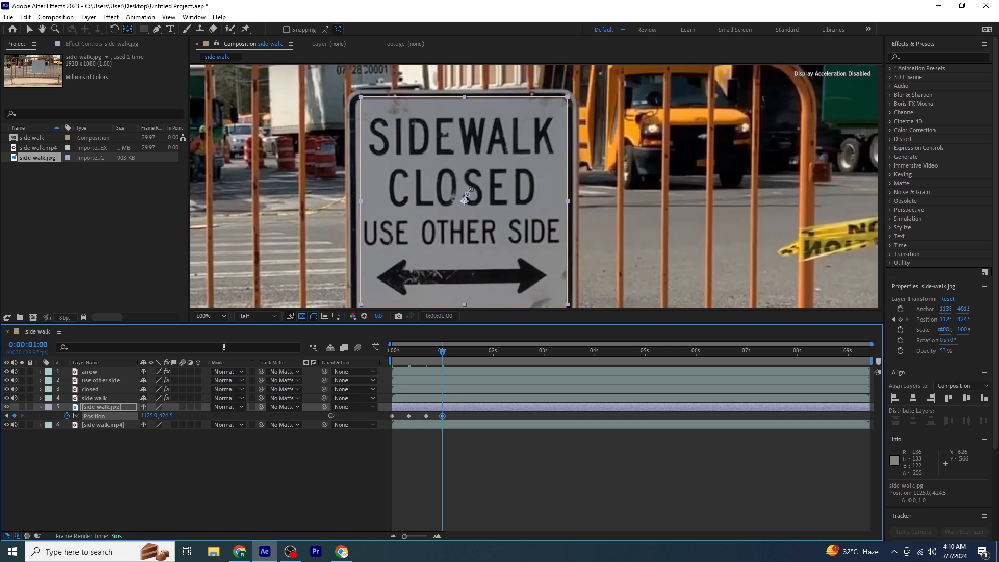
{"action": "key", "text": "Down"}
{"action": "key", "text": "Down"}
{"action": "key", "text": "Down"}
{"action": "key", "text": "Down"}
{"action": "key", "text": "Down"}
{"action": "key", "text": "Down"}
{"action": "key", "text": "Down"}
{"action": "key", "text": "Left"}
{"action": "key", "text": "Left"}
{"action": "key", "text": "Left"}
{"action": "key", "text": "Down"}
{"action": "key", "text": "Down"}
Step: At 0:00:01:10, nudge side-walk.jpg down and left to follow the sign, keying its horizontal position at 1116
{"action": "key", "text": "shift+Page_Down"}
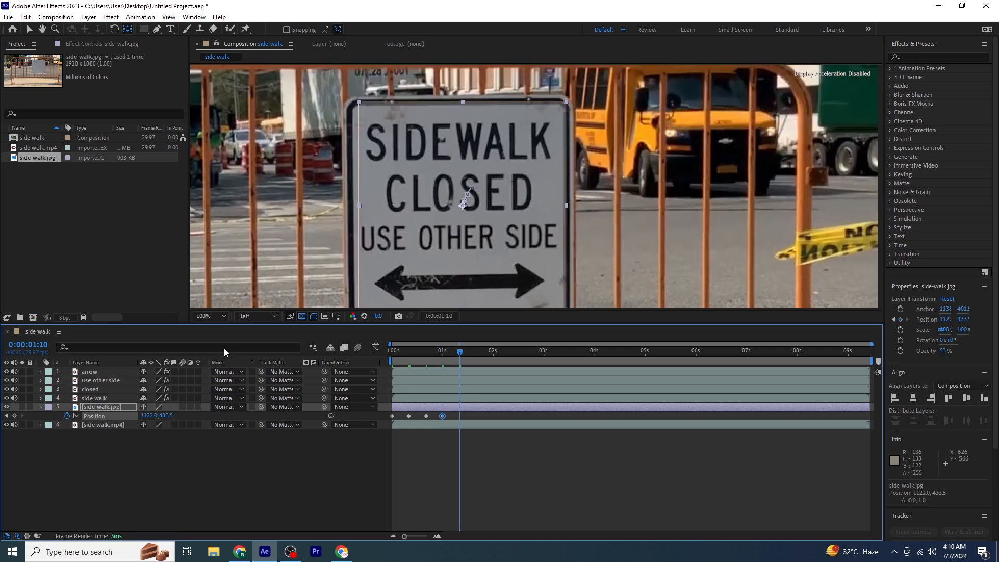
{"action": "key", "text": "Down"}
{"action": "key", "text": "Down"}
{"action": "key", "text": "Down"}
{"action": "key", "text": "Down"}
{"action": "key", "text": "Down"}
{"action": "key", "text": "Down"}
{"action": "key", "text": "Down"}
{"action": "key", "text": "Down"}
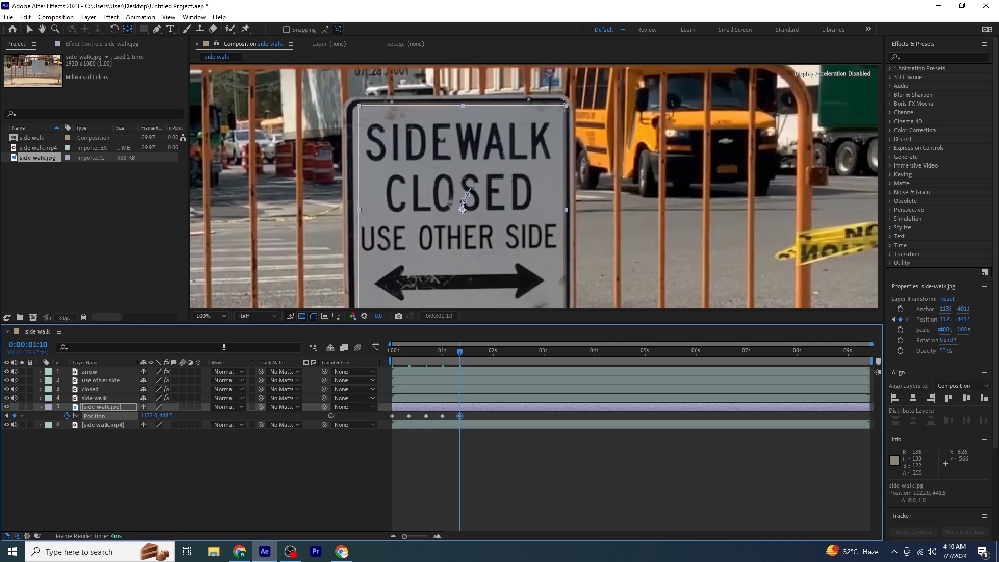
{"action": "key", "text": "Left"}
{"action": "key", "text": "Left"}
{"action": "key", "text": "Left"}
{"action": "key", "text": "Left"}
{"action": "key", "text": "Left"}
{"action": "key", "text": "Left"}
{"action": "key", "text": "Down"}
{"action": "key", "text": "Down"}
{"action": "key", "text": "Down"}
{"action": "key", "text": "Down"}
Step: At 0:00:01:20, match side-walk.jpg to the sign's face with a position keyframe at 1110, 454.5
{"action": "key", "text": "shift+Page_Down"}
{"action": "key", "text": "Down"}
{"action": "key", "text": "Down"}
{"action": "key", "text": "Down"}
{"action": "key", "text": "Down"}
{"action": "key", "text": "Down"}
{"action": "key", "text": "Down"}
{"action": "key", "text": "Down"}
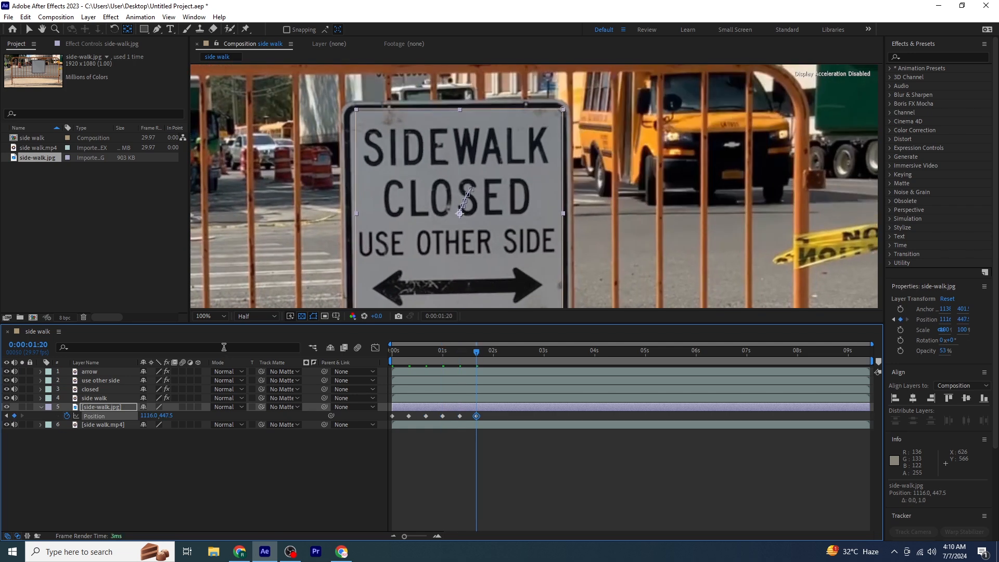
{"action": "key", "text": "Left"}
{"action": "key", "text": "Left"}
{"action": "key", "text": "Left"}
{"action": "key", "text": "Left"}
{"action": "key", "text": "Left"}
{"action": "key", "text": "Left"}
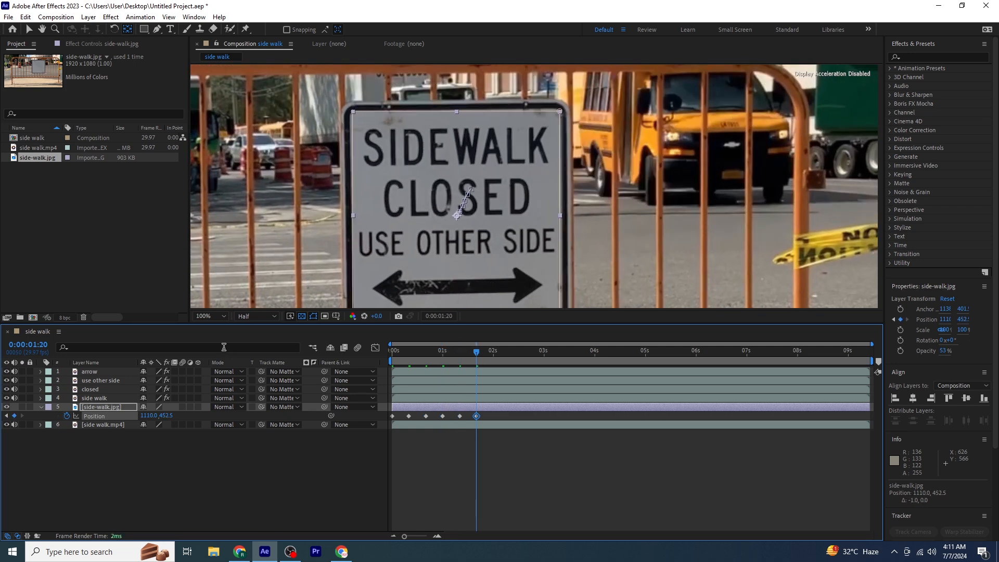
{"action": "key", "text": "shift+Page_Down"}
{"action": "key", "text": "Down"}
{"action": "key", "text": "Down"}
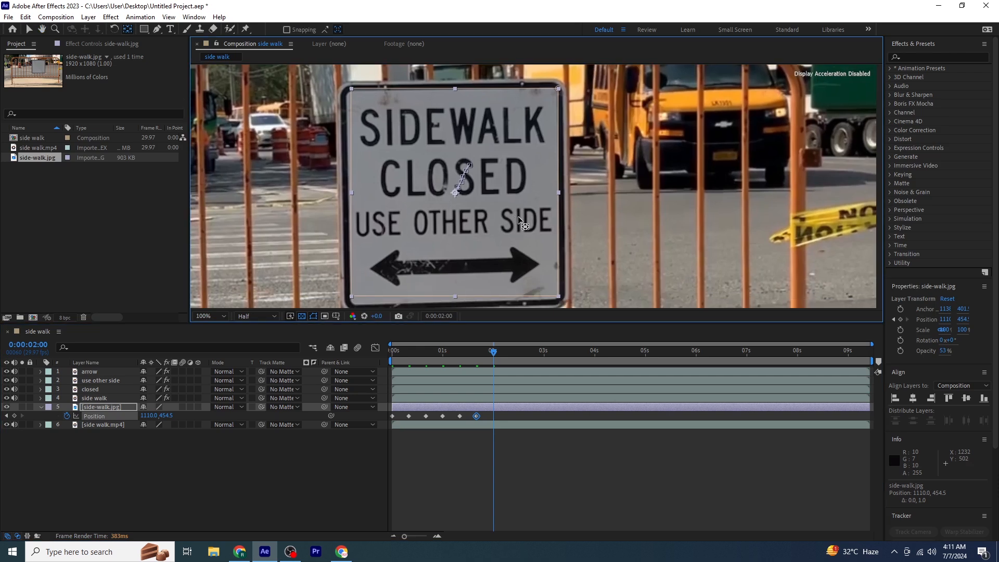
Step: At 0:00:02:00, move side-walk.jpg down to the sign's face, keying its position at 1110, 460.5
{"action": "key", "text": "Down"}
{"action": "key", "text": "Down"}
{"action": "key", "text": "Down"}
{"action": "key", "text": "Down"}
{"action": "key", "text": "Down"}
{"action": "key", "text": "Down"}
{"action": "key", "text": "Down"}
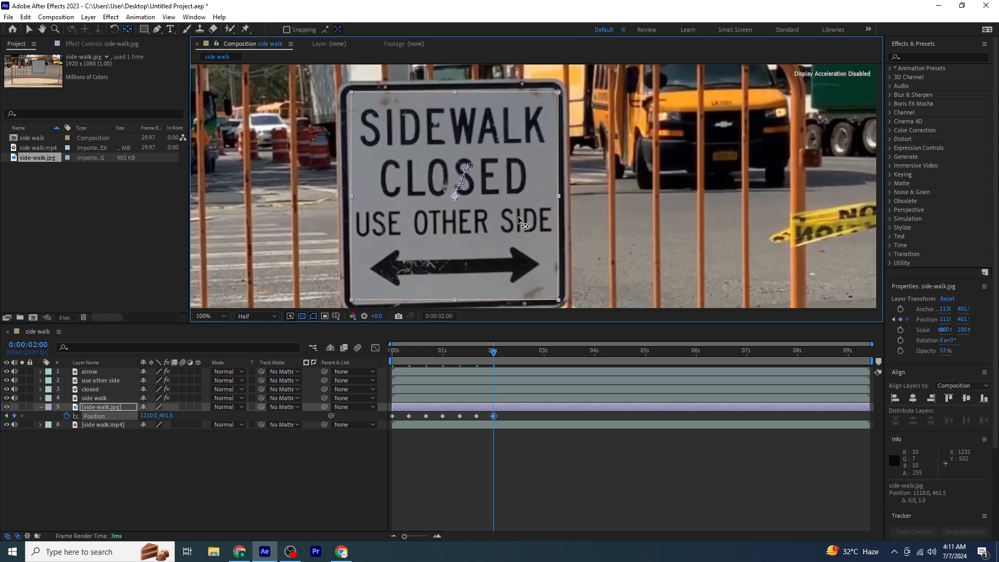
Step: At 0:00:02:10, nudge side-walk.jpg onto the sign's face, keying its position at 1108, 464.5
{"action": "key", "text": "shift+Page_Down"}
{"action": "key", "text": "Down"}
{"action": "key", "text": "Down"}
{"action": "key", "text": "Left"}
{"action": "key", "text": "Left"}
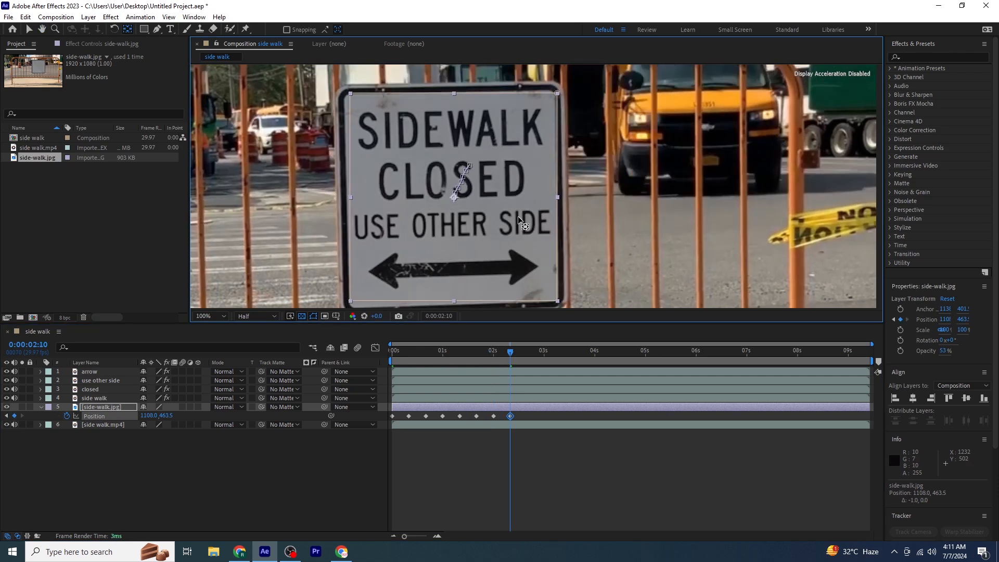
{"action": "key", "text": "Down"}
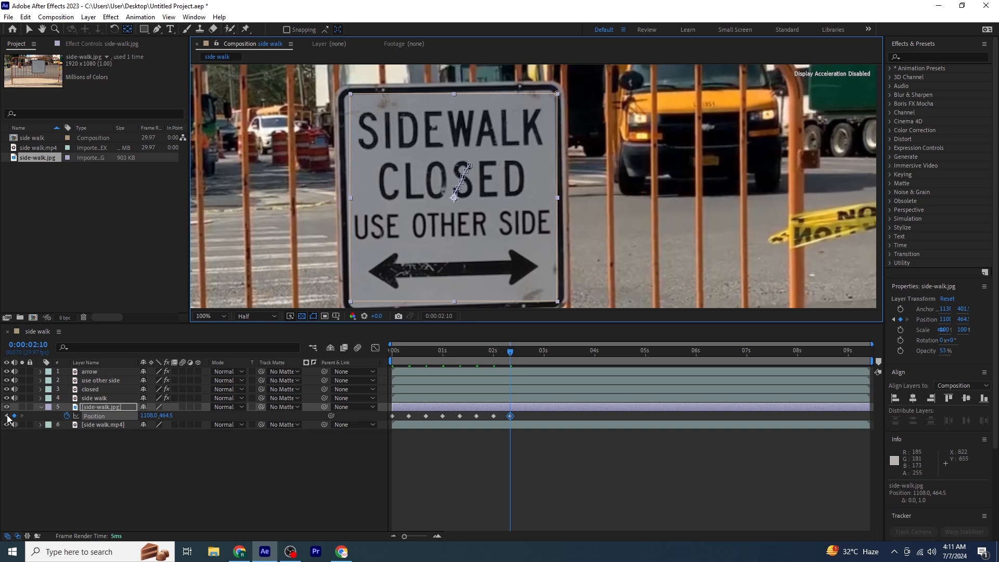
Step: Key the rotation of side-walk.jpg at 0° at 0:00:01:20 and at -1° at 0:00:02:00
{"action": "left_click", "coordinate": [7, 415]}
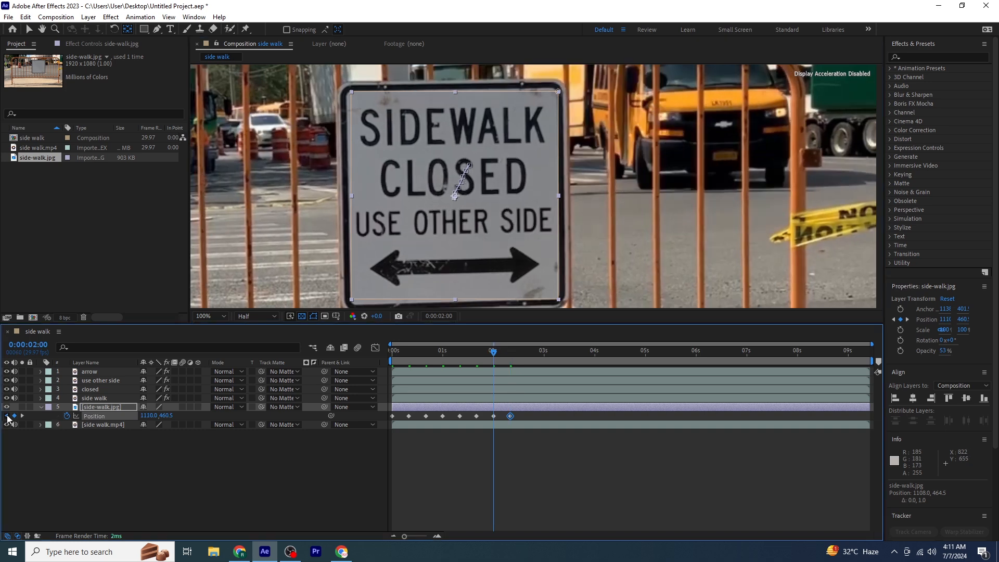
{"action": "left_click", "coordinate": [7, 416]}
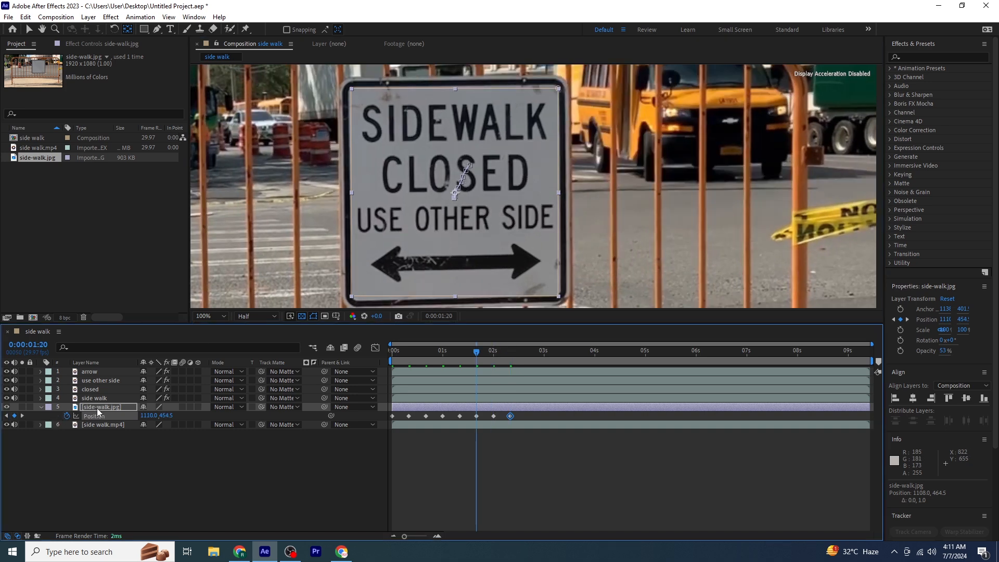
{"action": "key", "text": "alt+shift+r"}
{"action": "left_click", "coordinate": [95, 425]}
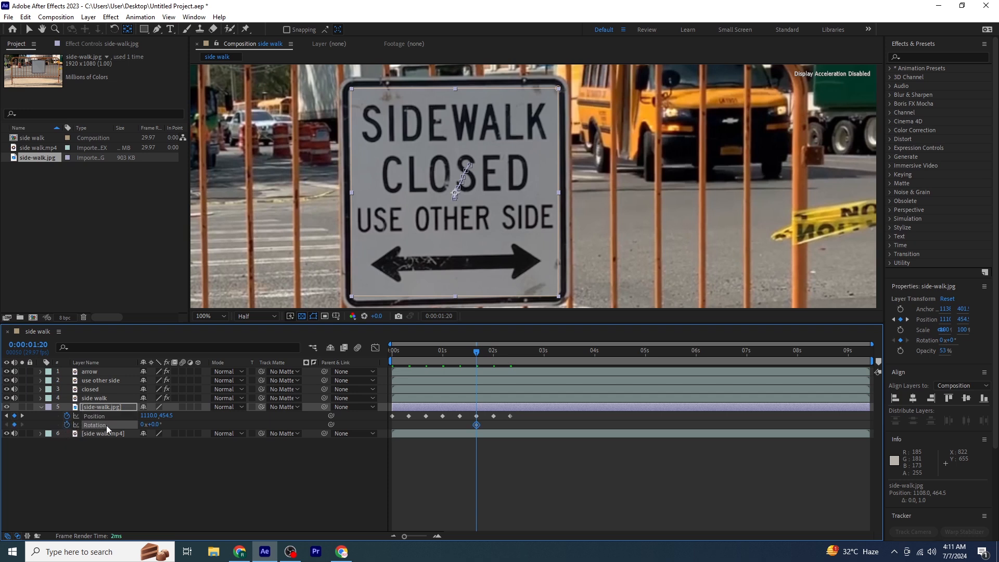
{"action": "left_click", "coordinate": [21, 417]}
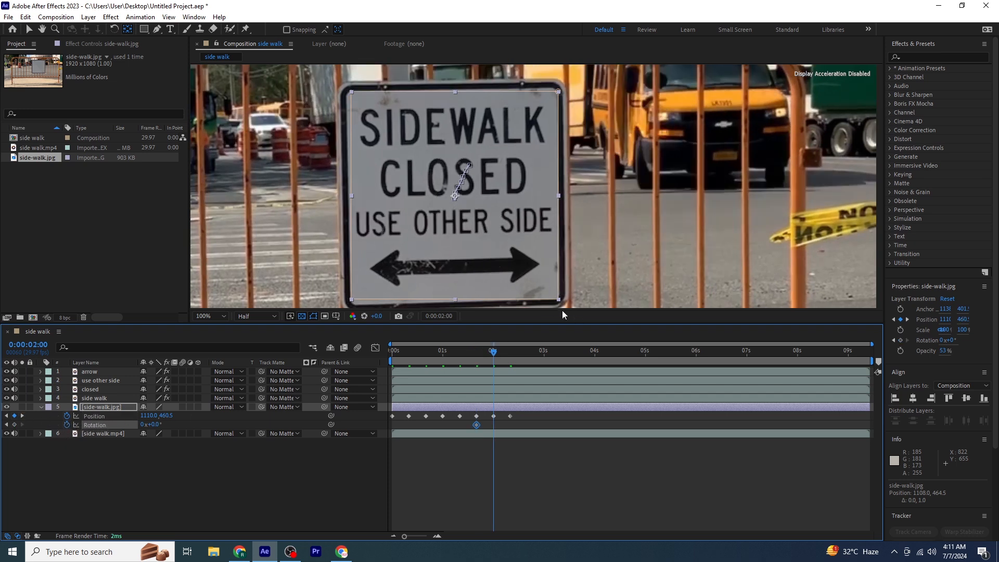
{"action": "left_click_drag", "start_coordinate": [154, 425], "coordinate": [152, 425]}
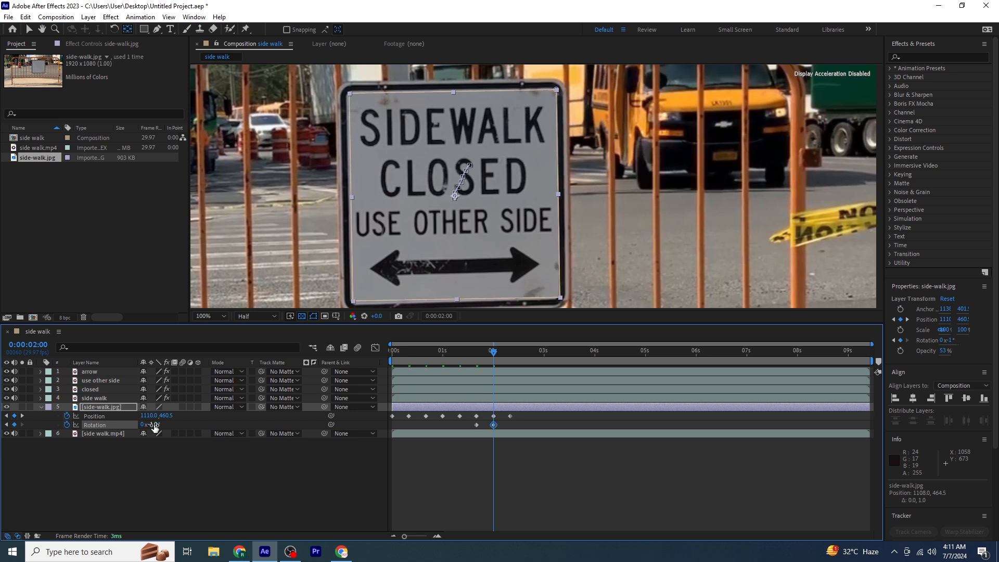
Step: Select all position keyframes of side-walk.jpg and shift them together 2 px to the left
{"action": "left_click", "coordinate": [108, 419]}
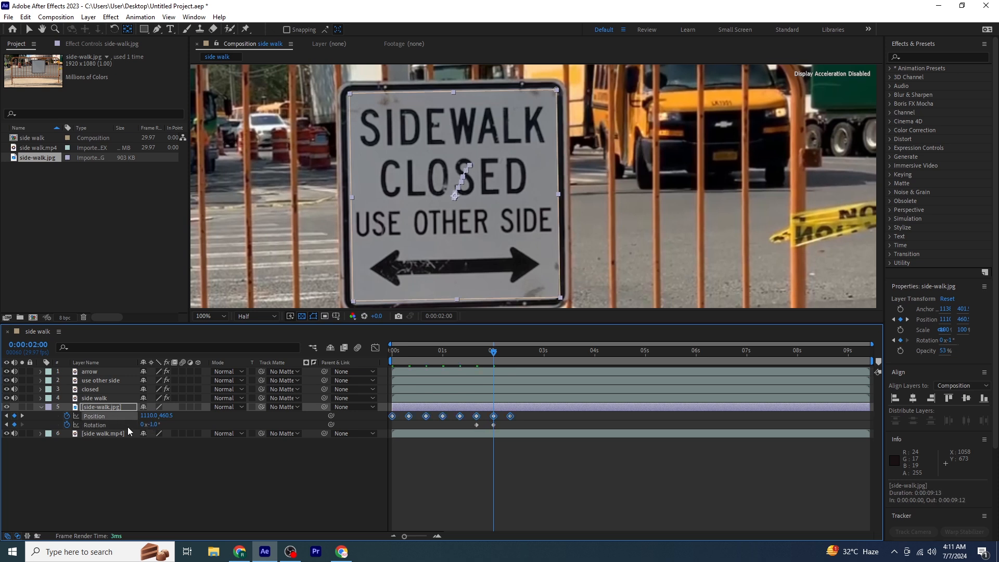
{"action": "key", "text": "Left"}
{"action": "key", "text": "Left"}
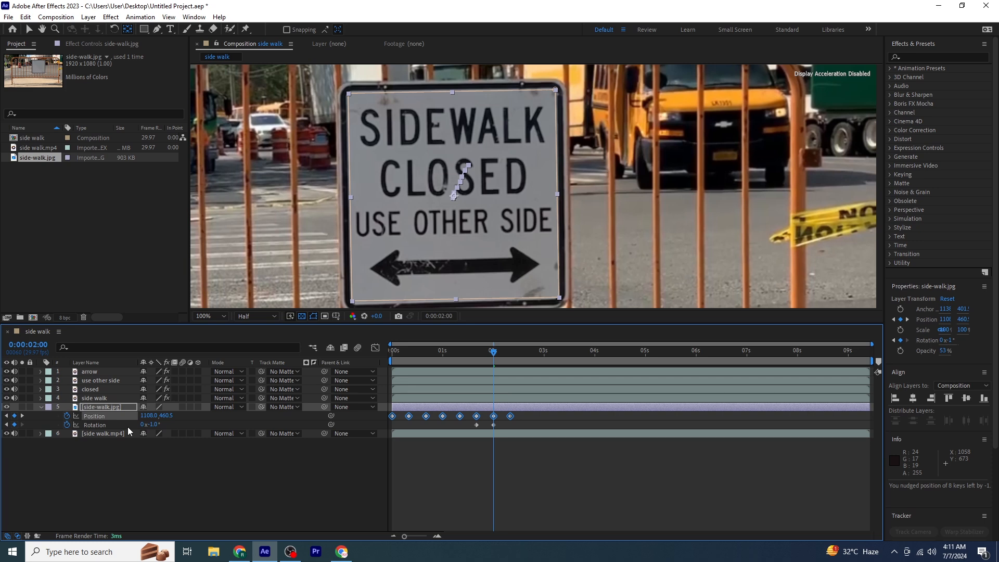
Step: At 0:00:02:20, nudge side-walk.jpg down and left to follow the sign, keying its position at about 1101, 470.5
{"action": "key", "text": "k"}
{"action": "key", "text": "shift+Page_Down"}
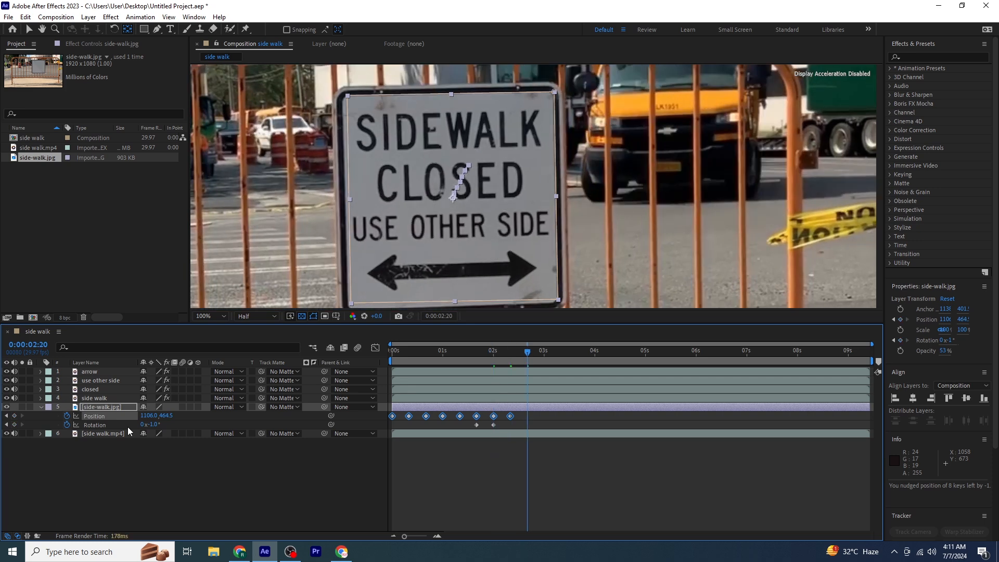
{"action": "key", "text": "Down"}
{"action": "key", "text": "Down"}
{"action": "key", "text": "Down"}
{"action": "key", "text": "Down"}
{"action": "key", "text": "Down"}
{"action": "key", "text": "Down"}
{"action": "key", "text": "Left"}
{"action": "key", "text": "Left"}
{"action": "key", "text": "Left"}
{"action": "key", "text": "Left"}
{"action": "key", "text": "Left"}
Step: At 0:00:03:00, shift side-walk.jpg left to the sign's face, keying its position at about 1097, 470.5
{"action": "key", "text": "shift+Page_Down"}
{"action": "key", "text": "Left"}
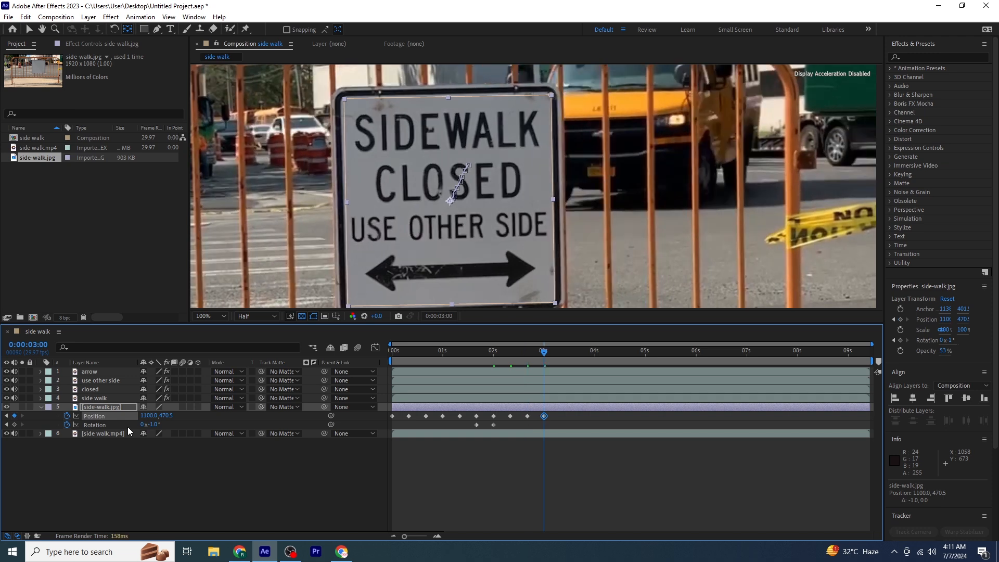
{"action": "key", "text": "Left"}
{"action": "key", "text": "Left"}
{"action": "key", "text": "Left"}
Step: Continue tracking the sign with side-walk.jpg position keyframes at about 1094, 470.5 at 0:00:03:10 and 1092, 470.5 at 0:00:03:20
{"action": "key", "text": "shift+Page_Down"}
{"action": "key", "text": "Left"}
{"action": "key", "text": "Left"}
{"action": "key", "text": "Left"}
{"action": "key", "text": "shift+Page_Down"}
{"action": "key", "text": "Left"}
{"action": "key", "text": "Left"}
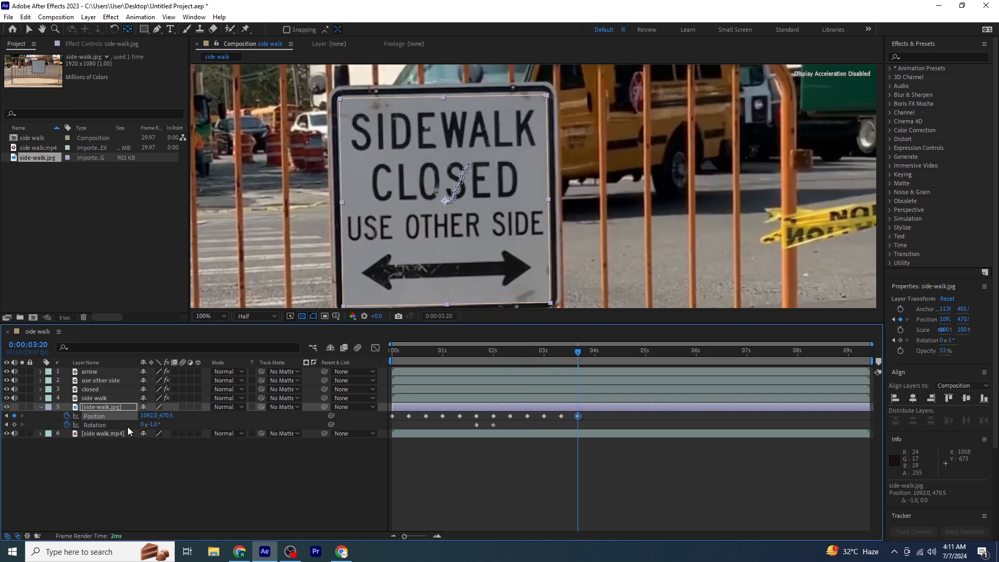
Step: Nudge side-walk.jpg up at 0:00:03:20, and up and left at 0:00:04:00, keying its position to follow the sign
{"action": "key", "text": "Up"}
{"action": "key", "text": "Up"}
{"action": "key", "text": "Up"}
{"action": "key", "text": "shift+Page_Down"}
{"action": "key", "text": "Up"}
{"action": "key", "text": "Up"}
{"action": "key", "text": "Up"}
{"action": "key", "text": "Left"}
{"action": "key", "text": "Left"}
{"action": "key", "text": "Left"}
Step: At 0:00:04:10, nudge side-walk.jpg up onto the sign's face, keying its position at 1089, 461.5
{"action": "key", "text": "shift+Page_Down"}
{"action": "key", "text": "Up"}
{"action": "key", "text": "Up"}
{"action": "key", "text": "Up"}
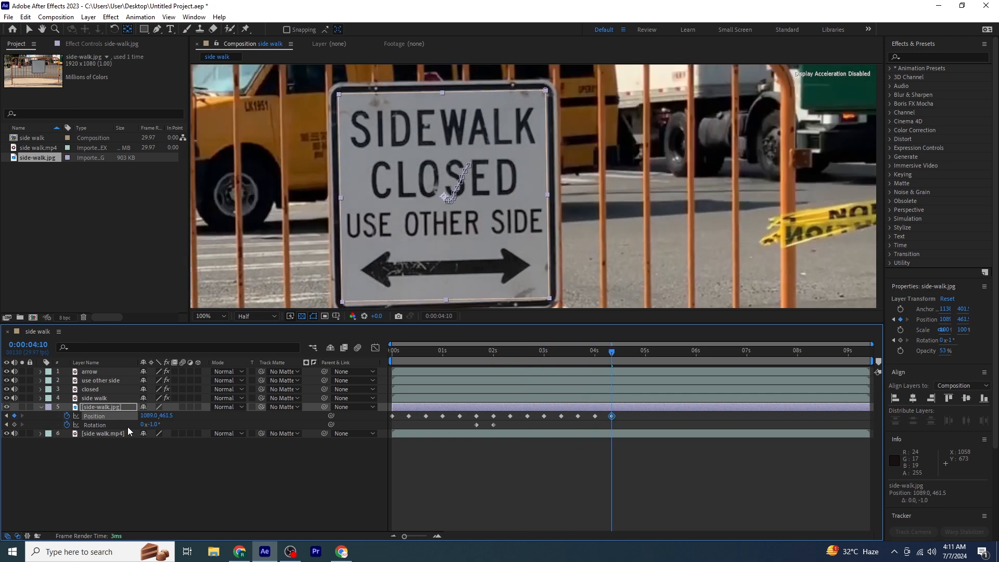
Step: Shift side-walk.jpg right at 0:00:04:20 and again at 0:00:05:00, keying its position at 1094, 461.5 on the second frame
{"action": "key", "text": "shift+Page_Down"}
{"action": "key", "text": "Right"}
{"action": "key", "text": "Right"}
{"action": "key", "text": "shift+Page_Down"}
{"action": "key", "text": "Right"}
{"action": "key", "text": "Right"}
{"action": "key", "text": "Right"}
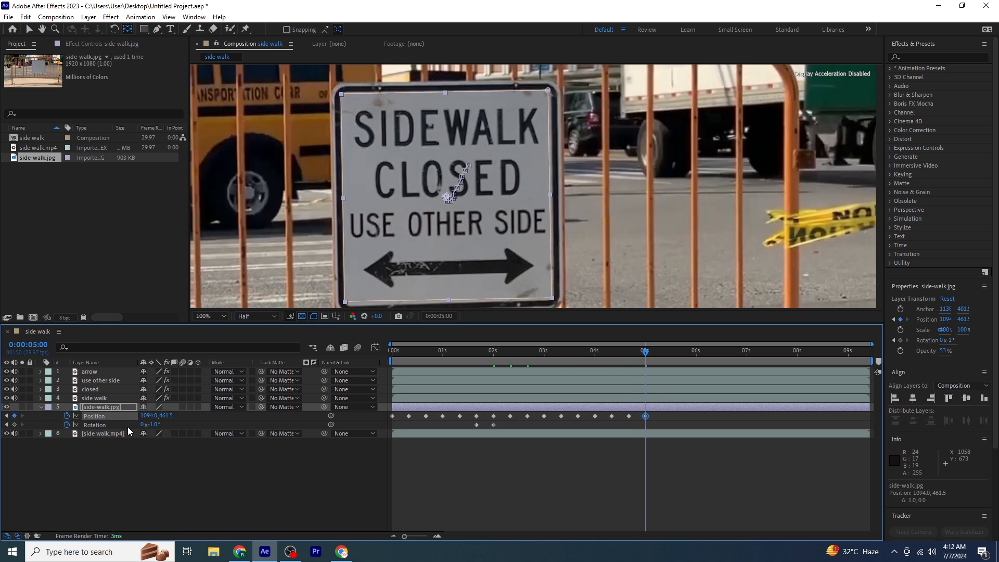
Step: At 0:00:05:10, nudge side-walk.jpg right and slightly down, keying its position at 1103, 464.5
{"action": "key", "text": "shift+Page_Down"}
{"action": "key", "text": "Right"}
{"action": "key", "text": "Right"}
{"action": "key", "text": "Right"}
{"action": "key", "text": "Right"}
{"action": "key", "text": "Right"}
{"action": "key", "text": "Right"}
{"action": "key", "text": "Right"}
{"action": "key", "text": "Right"}
{"action": "key", "text": "Right"}
{"action": "key", "text": "Down"}
{"action": "key", "text": "Down"}
{"action": "key", "text": "Down"}
Step: Adjust side-walk.jpg's position keyframes at 0:00:05:20, 0:00:06:00 and 0:00:06:10, ending at 1107, 464.5
{"action": "key", "text": "shift+Page_Down"}
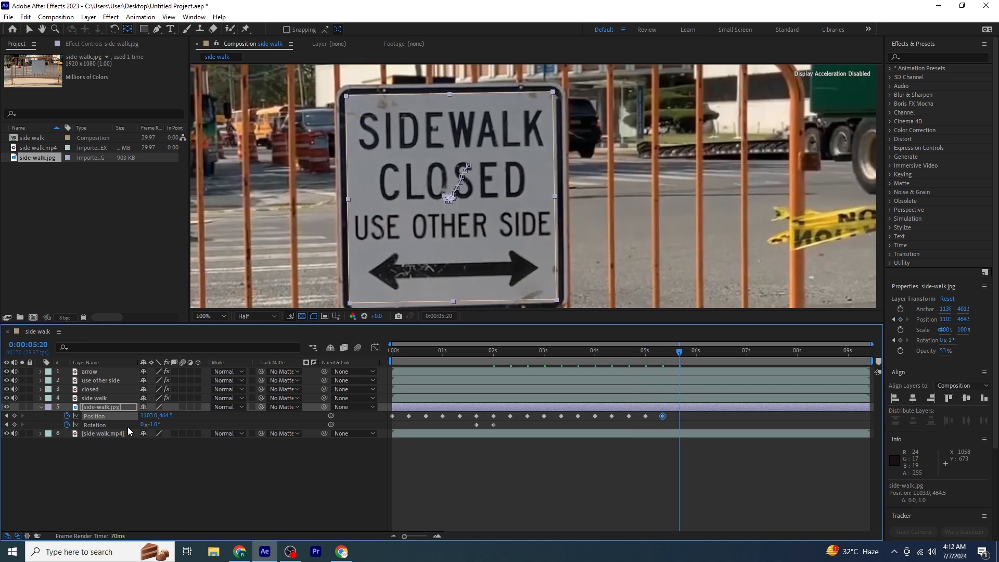
{"action": "key", "text": "Right"}
{"action": "key", "text": "Right"}
{"action": "key", "text": "Right"}
{"action": "key", "text": "Right"}
{"action": "key", "text": "shift+Page_Down"}
{"action": "key", "text": "Down"}
{"action": "key", "text": "shift+Page_Down"}
{"action": "key", "text": "Up"}
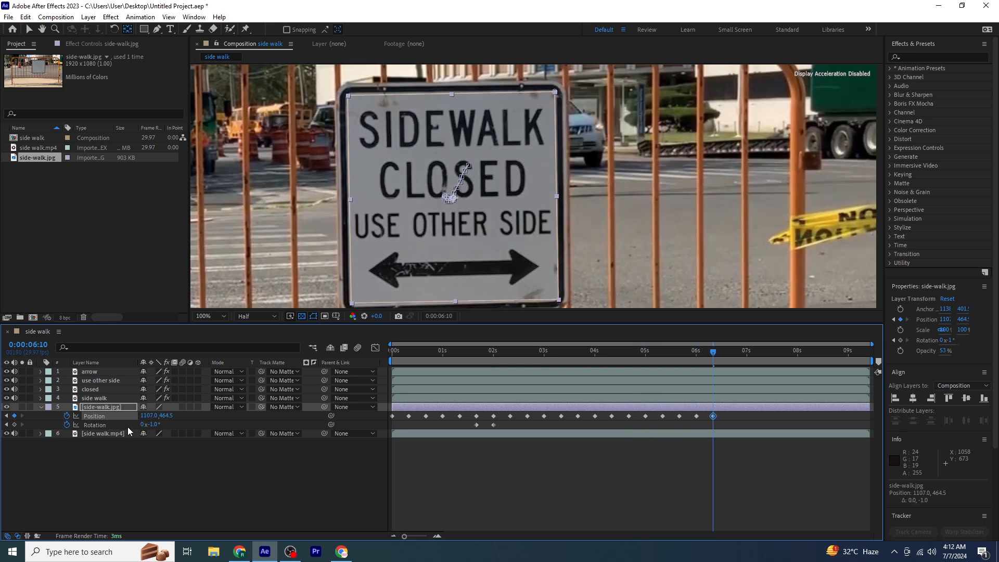
Step: At 0:00:06:20, nudge side-walk.jpg left and up to match the sign, keying its position at 1101, 457.5
{"action": "key", "text": "shift+Page_Down"}
{"action": "key", "text": "Left"}
{"action": "key", "text": "Left"}
{"action": "key", "text": "Left"}
{"action": "key", "text": "Left"}
{"action": "key", "text": "Left"}
{"action": "key", "text": "Left"}
{"action": "key", "text": "Up"}
{"action": "key", "text": "Up"}
{"action": "key", "text": "Up"}
{"action": "key", "text": "Up"}
{"action": "key", "text": "Up"}
{"action": "key", "text": "Up"}
{"action": "key", "text": "Up"}
Step: At 0:00:07:00, move side-walk.jpg up and left over the sign, keying its position at 1097, 451.5
{"action": "key", "text": "shift+Page_Down"}
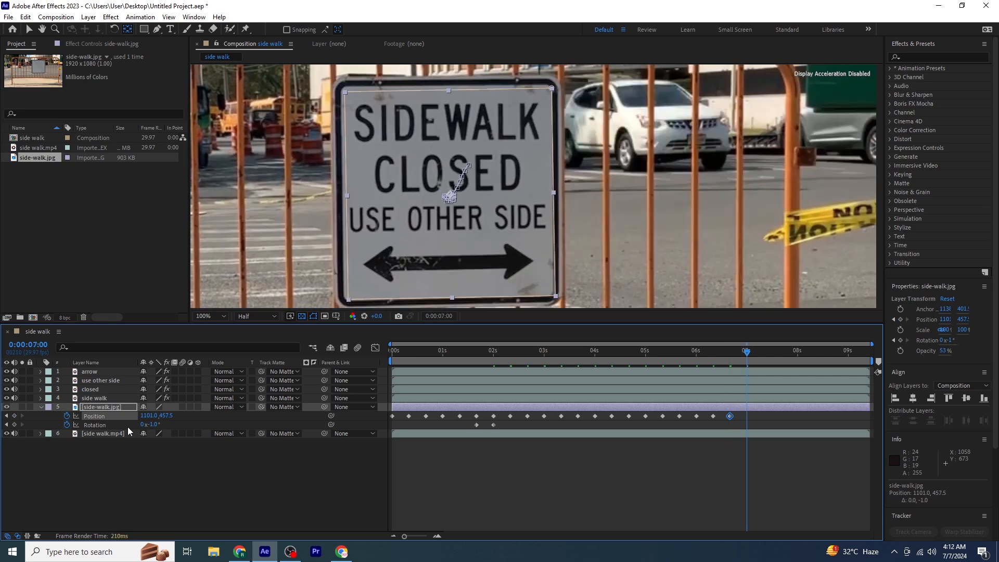
{"action": "key", "text": "Up"}
{"action": "key", "text": "Up"}
{"action": "key", "text": "Up"}
{"action": "key", "text": "Up"}
{"action": "key", "text": "Up"}
{"action": "key", "text": "Up"}
{"action": "key", "text": "Left"}
{"action": "key", "text": "Left"}
{"action": "key", "text": "Left"}
{"action": "key", "text": "Left"}
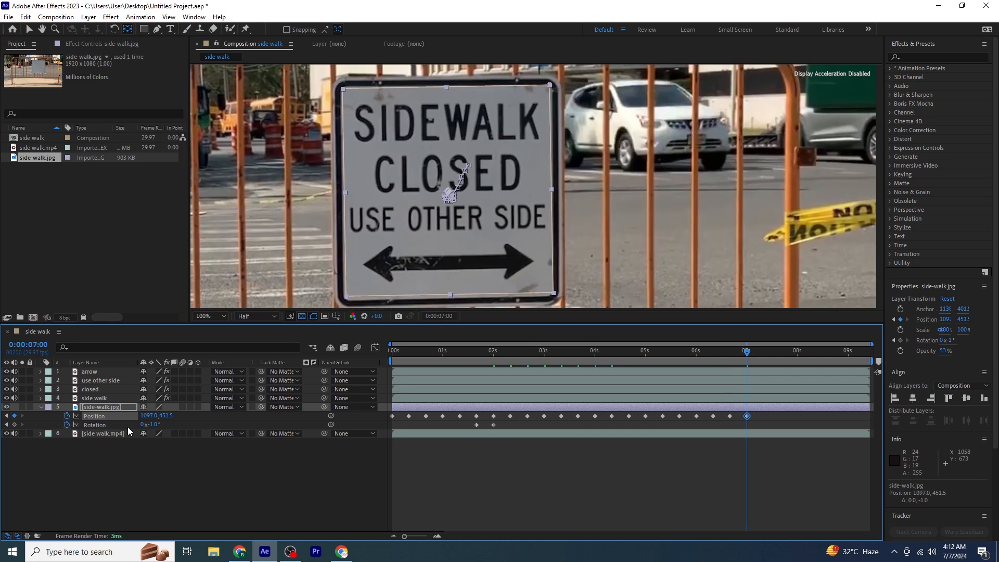
Step: Key side-walk.jpg's rotation at -0.3° at 0:00:07:00 to match the sign's tilt
{"action": "left_click_drag", "start_coordinate": [152, 425], "coordinate": [156, 424]}
{"action": "left_click", "coordinate": [156, 424]}
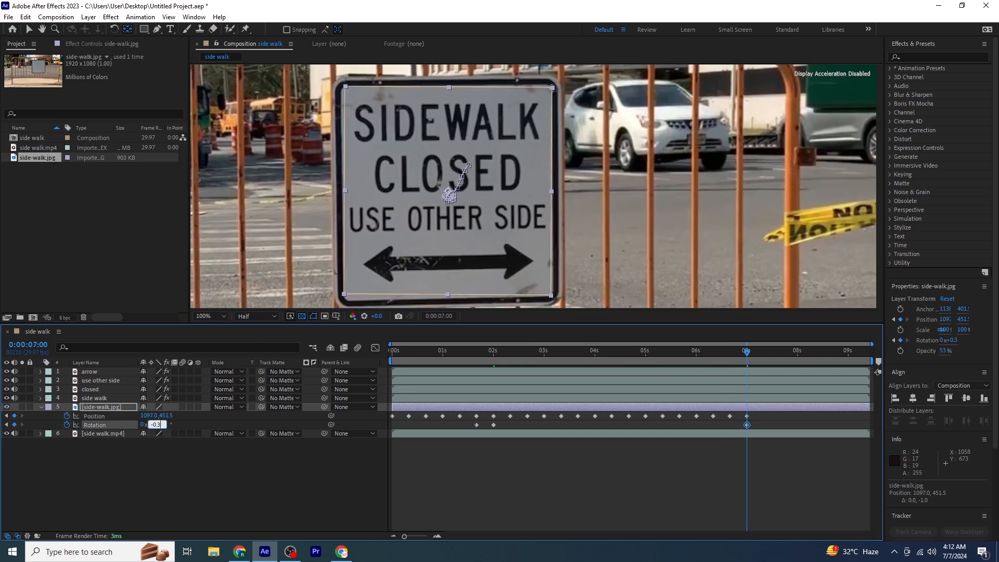
{"action": "key", "text": "Return"}
Step: At 0:00:07:10, nudge side-walk.jpg up and left, keying its position at 1091, 446.5
{"action": "key", "text": "shift+Page_Down"}
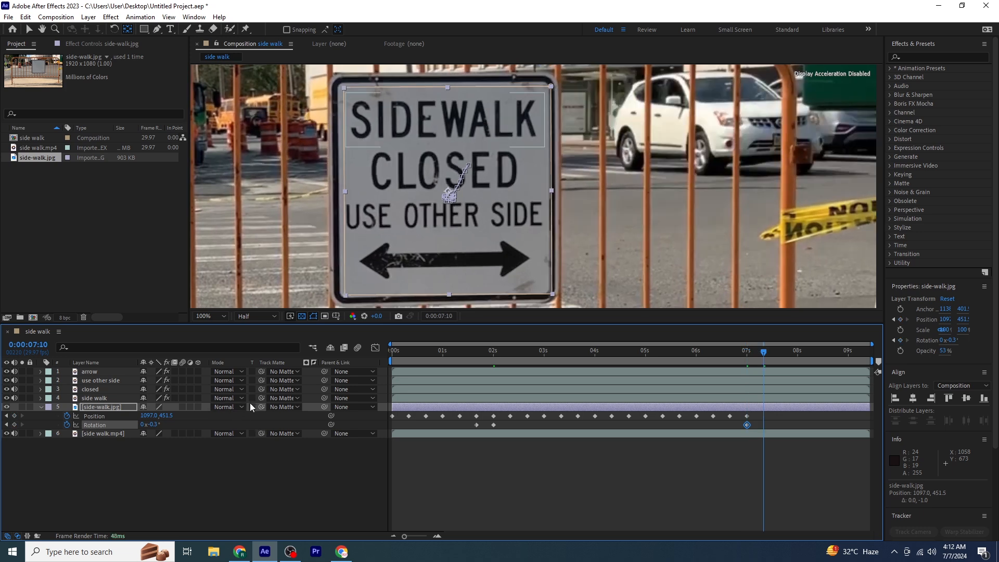
{"action": "key", "text": "Up"}
{"action": "key", "text": "Up"}
{"action": "key", "text": "Up"}
{"action": "key", "text": "Up"}
{"action": "key", "text": "Up"}
{"action": "key", "text": "Up"}
{"action": "key", "text": "Up"}
{"action": "key", "text": "Up"}
{"action": "key", "text": "Up"}
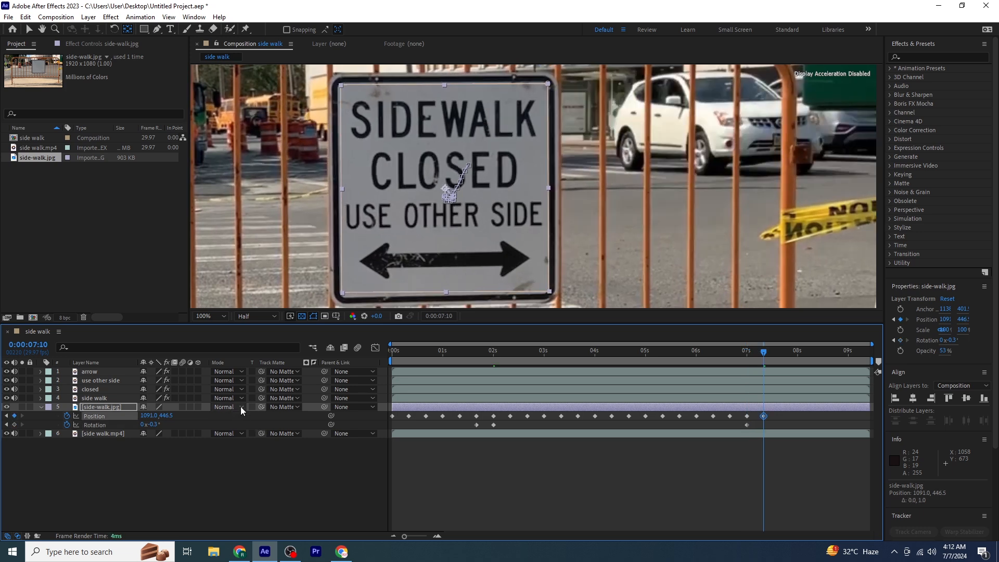
Step: At 0:00:07:20, shift side-walk.jpg left and up onto the sign, keying its position at 1083, 442.5
{"action": "key", "text": "shift+Page_Down"}
{"action": "key", "text": "Left"}
{"action": "key", "text": "Left"}
{"action": "key", "text": "Left"}
{"action": "key", "text": "Left"}
{"action": "key", "text": "Left"}
{"action": "key", "text": "Left"}
{"action": "key", "text": "Left"}
{"action": "key", "text": "Left"}
{"action": "key", "text": "Left"}
{"action": "key", "text": "Left"}
{"action": "key", "text": "Left"}
{"action": "key", "text": "Left"}
Step: At 0:00:08:00, nudge side-walk.jpg a few pixels left, adding a position keyframe that follows the sign
{"action": "key", "text": "shift+Page_Down"}
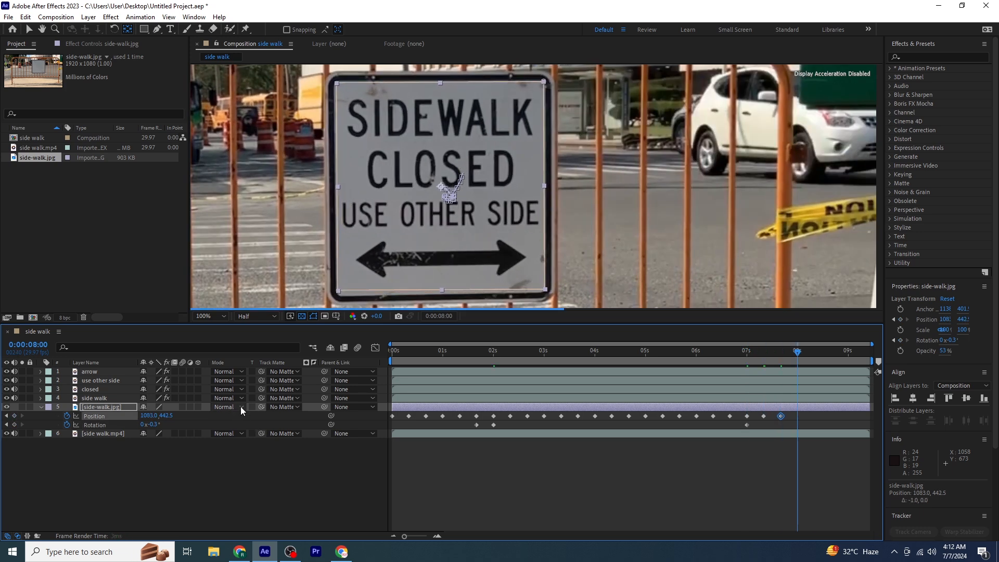
{"action": "key", "text": "Left"}
{"action": "key", "text": "Left"}
{"action": "key", "text": "Left"}
{"action": "key", "text": "Left"}
{"action": "key", "text": "Left"}
{"action": "key", "text": "Left"}
Step: At 0:00:08:10, move side-walk.jpg down with the sign, keying its position at 1077, 449.5
{"action": "key", "text": "shift+Page_Down"}
{"action": "key", "text": "Down"}
{"action": "key", "text": "Down"}
{"action": "key", "text": "Down"}
{"action": "key", "text": "Down"}
{"action": "key", "text": "Down"}
{"action": "key", "text": "Down"}
{"action": "key", "text": "Right"}
Step: At 0:00:08:20, nudge side-walk.jpg down and slightly right, adding a position keyframe
{"action": "key", "text": "shift+Page_Down"}
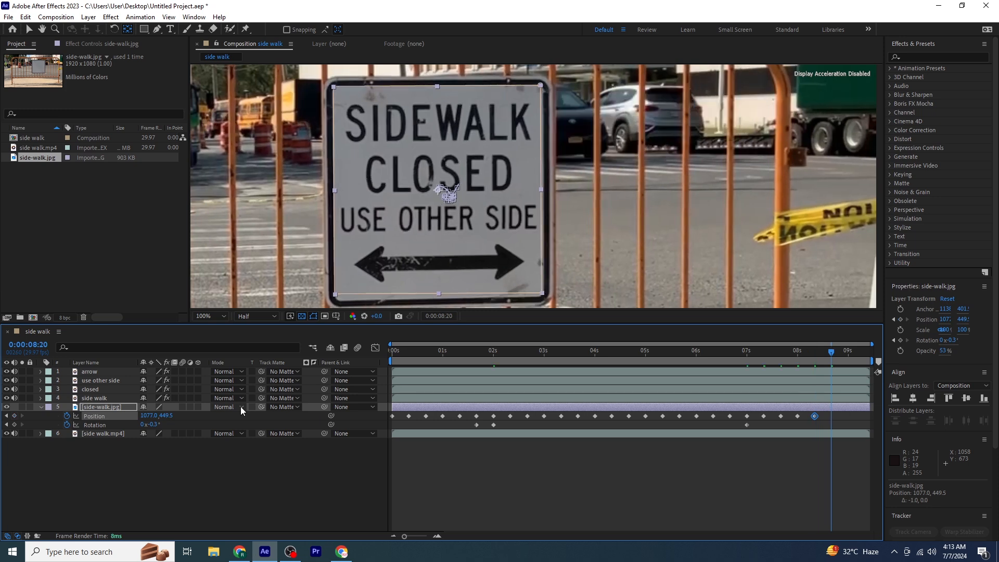
{"action": "key", "text": "Down"}
{"action": "key", "text": "Down"}
{"action": "key", "text": "Down"}
{"action": "key", "text": "Down"}
{"action": "key", "text": "Down"}
{"action": "key", "text": "Down"}
{"action": "key", "text": "Right"}
Step: At 0:00:09:00, shift side-walk.jpg right to the sign's face, keying its position at 1084, 454.5
{"action": "key", "text": "shift+Page_Down"}
{"action": "key", "text": "Right"}
{"action": "key", "text": "Right"}
{"action": "key", "text": "Right"}
{"action": "key", "text": "Right"}
Step: At 0:00:09:10, nudge side-walk.jpg right to add the last position keyframe of the track
{"action": "key", "text": "shift+Page_Down"}
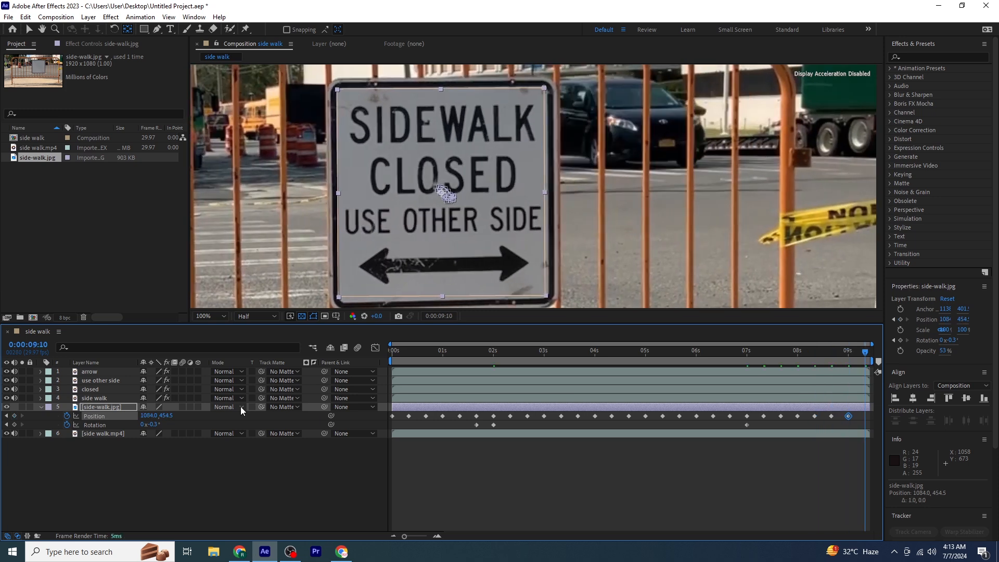
{"action": "key", "text": "Right"}
{"action": "key", "text": "Right"}
{"action": "key", "text": "Right"}
{"action": "key", "text": "Right"}
Step: Preview the tracked composition briefly and fit the whole frame in the viewer at 0:00:00:00
{"action": "key", "text": "shift+Page_Down"}
{"action": "key", "text": "space"}
{"action": "key", "text": "space"}
{"action": "key", "text": "Home"}
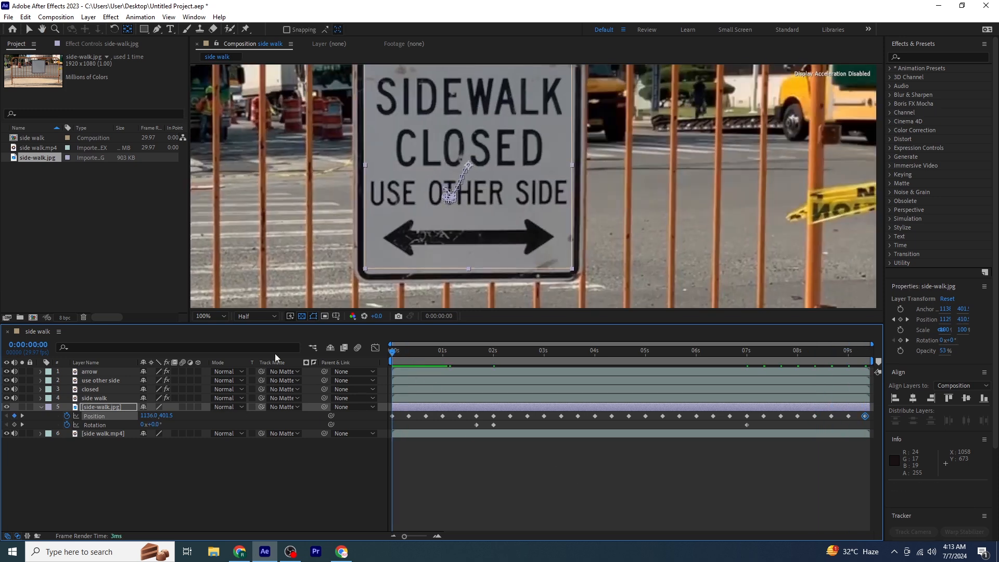
{"action": "left_click", "coordinate": [210, 315]}
{"action": "left_click", "coordinate": [220, 333]}
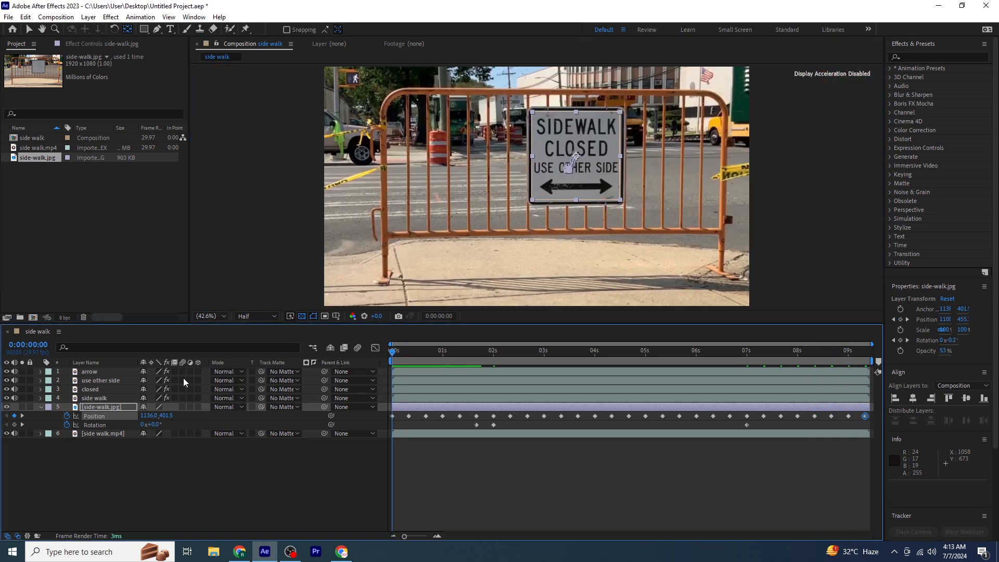
Step: Hide the arrow, use other side, closed and side walk layers and preview how side-walk.jpg follows the sign
{"action": "left_click", "coordinate": [43, 407]}
{"action": "left_click_drag", "start_coordinate": [7, 371], "coordinate": [7, 398]}
{"action": "key", "text": "space"}
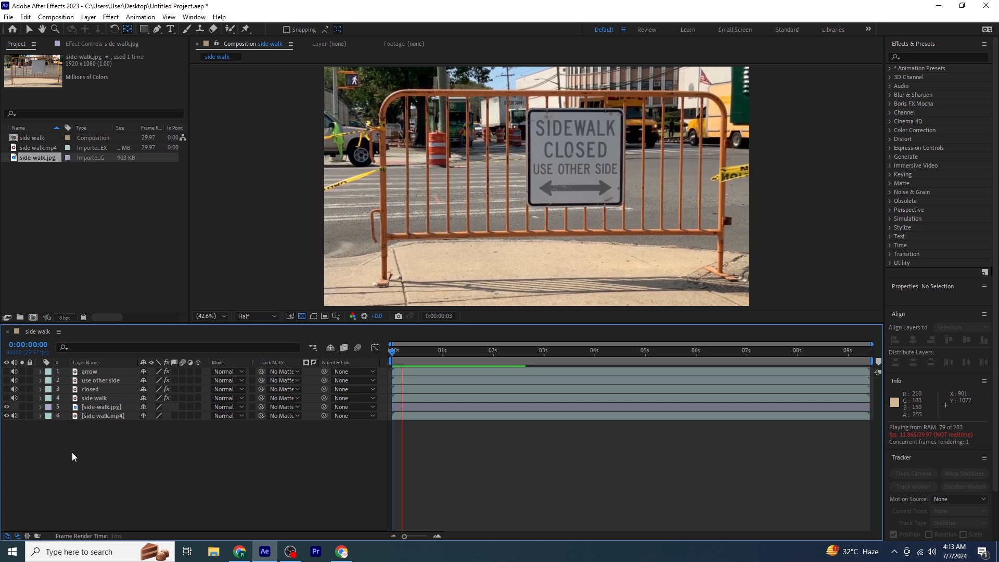
Step: Set the side-walk.jpg layer's opacity to 100% so it fully covers the original lettering
{"action": "left_click", "coordinate": [105, 408]}
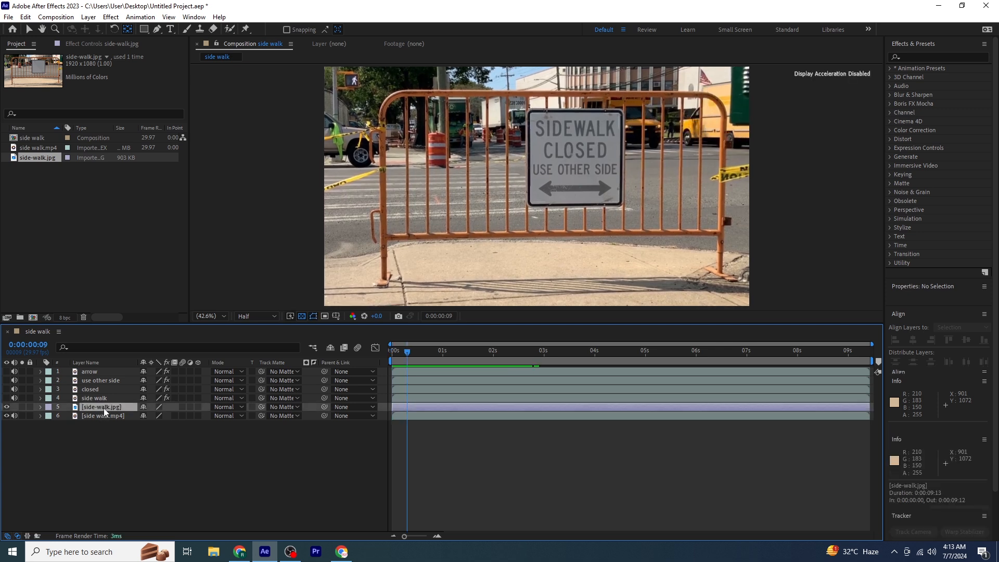
{"action": "key", "text": "t"}
{"action": "left_click_drag", "start_coordinate": [148, 416], "coordinate": [285, 417]}
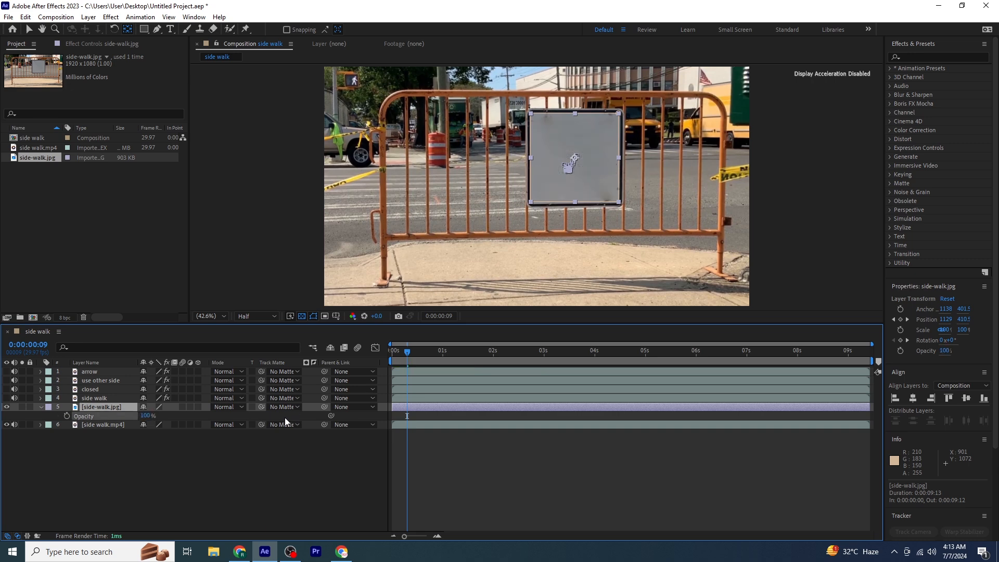
{"action": "left_click", "coordinate": [41, 408]}
{"action": "left_click", "coordinate": [122, 473]}
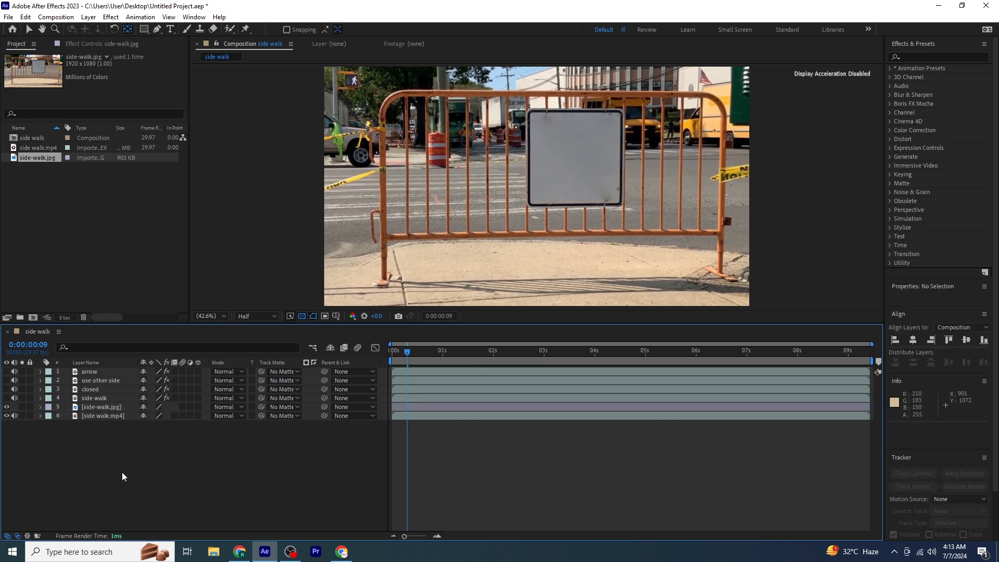
Step: Preview the blanked sign and show the arrow, use other side, closed and side walk layers again at 0:00:00:00
{"action": "key", "text": "space"}
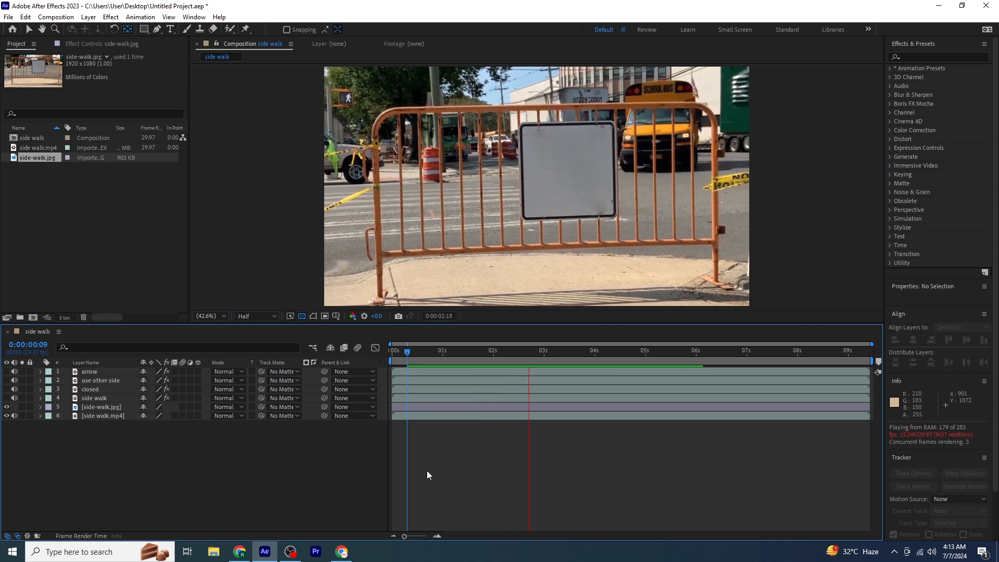
{"action": "left_click", "coordinate": [542, 358]}
{"action": "key", "text": "Home"}
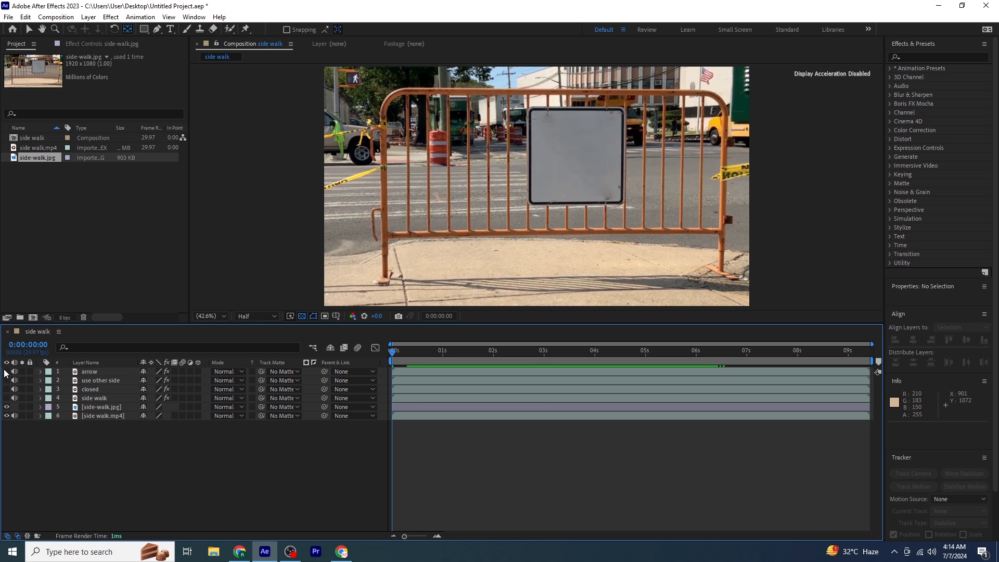
{"action": "left_click_drag", "start_coordinate": [5, 373], "coordinate": [6, 396]}
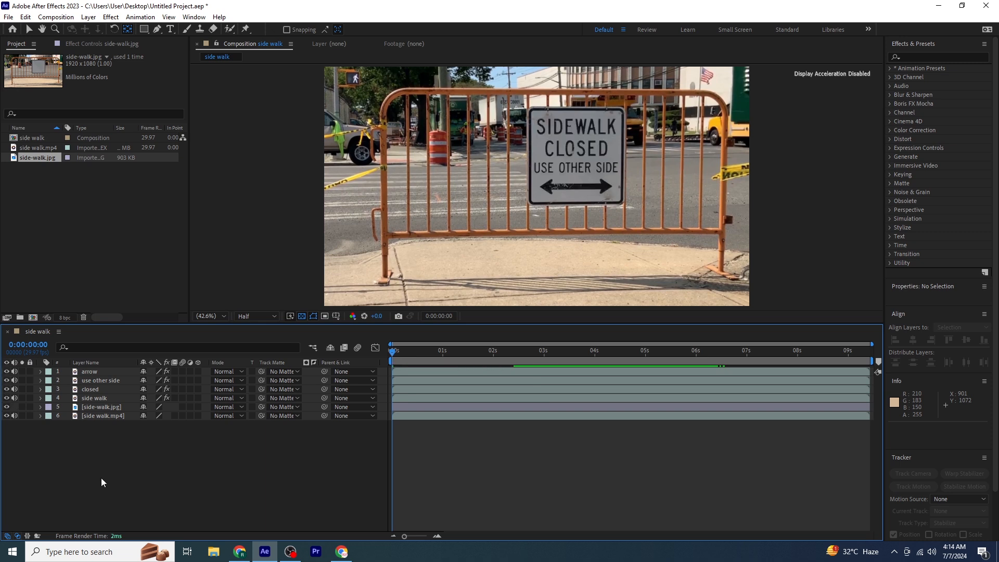
Step: Select the arrow, use other side, closed and side walk layers and reveal their Position and Rotation properties
{"action": "left_click", "coordinate": [106, 397]}
{"action": "left_click", "coordinate": [107, 371]}
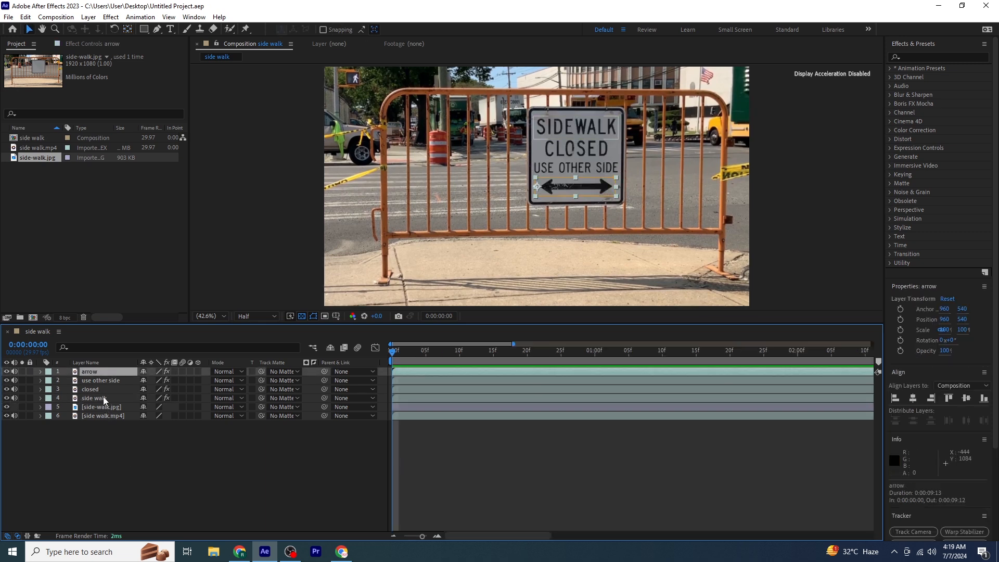
{"action": "left_click", "coordinate": [103, 397], "text": "shift"}
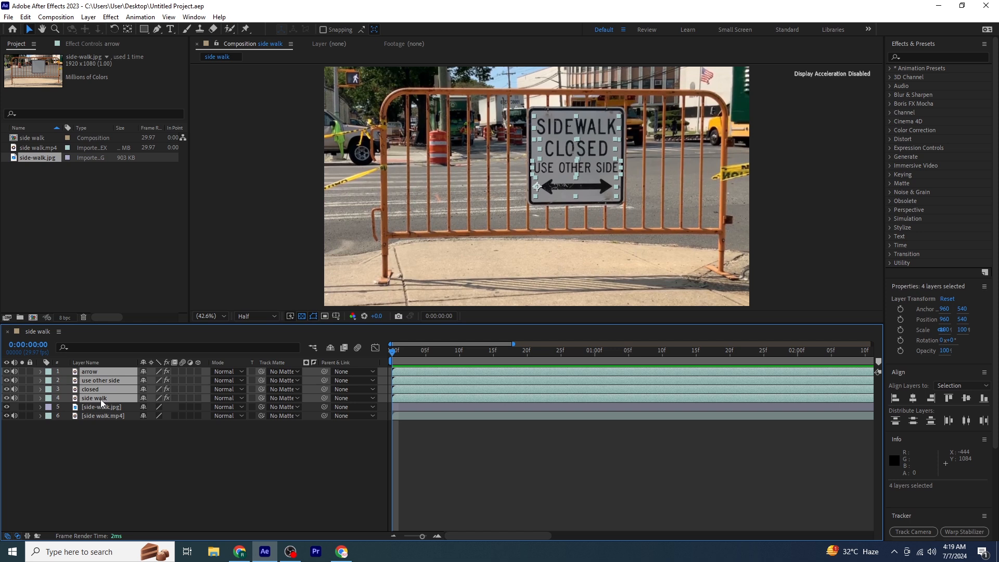
{"action": "key", "text": "p"}
{"action": "key", "text": "shift+r"}
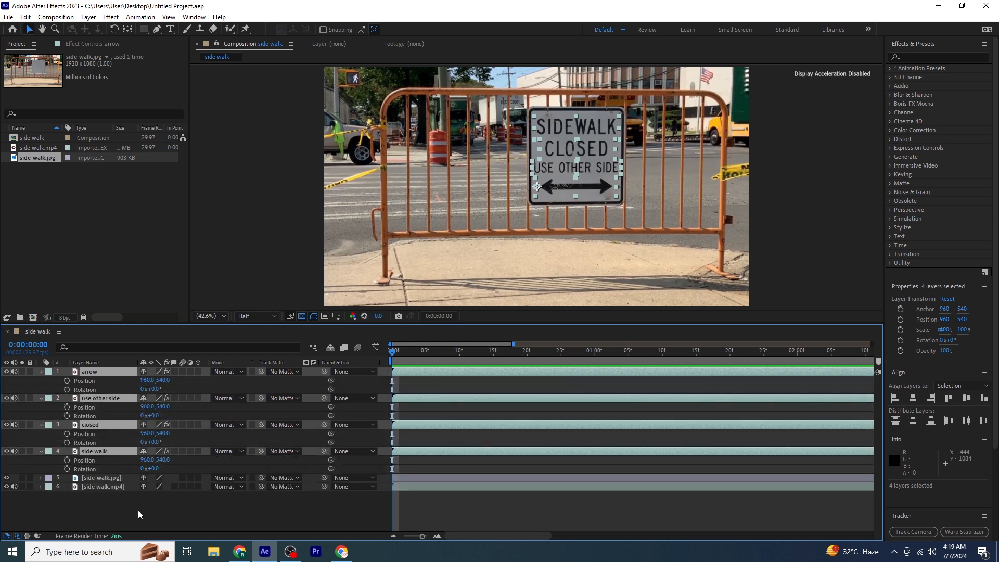
Step: At 0:00:00:00, set starting position and rotation keyframes on the arrow, use other side, closed and side walk layers
{"action": "left_click", "coordinate": [118, 523]}
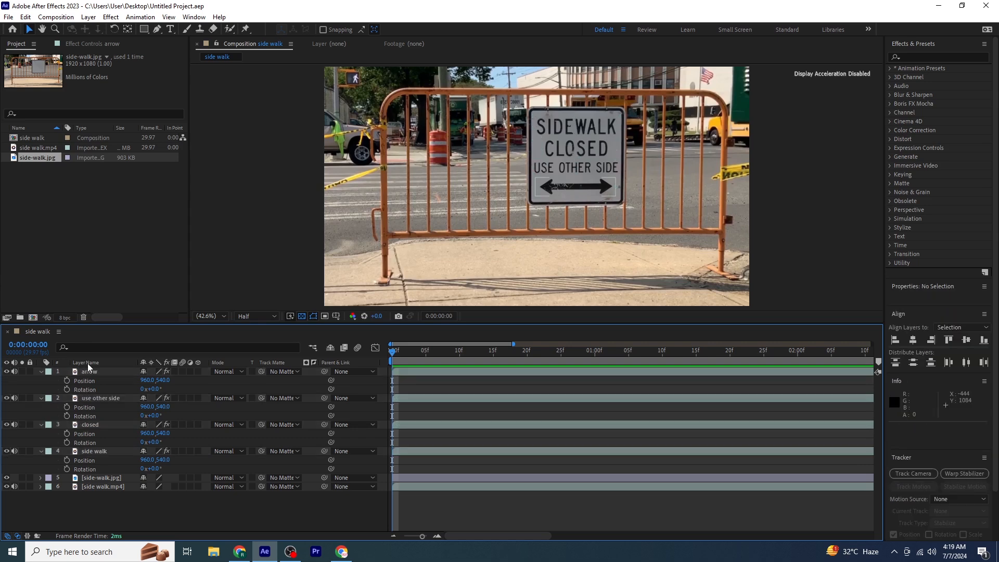
{"action": "left_click", "coordinate": [95, 371]}
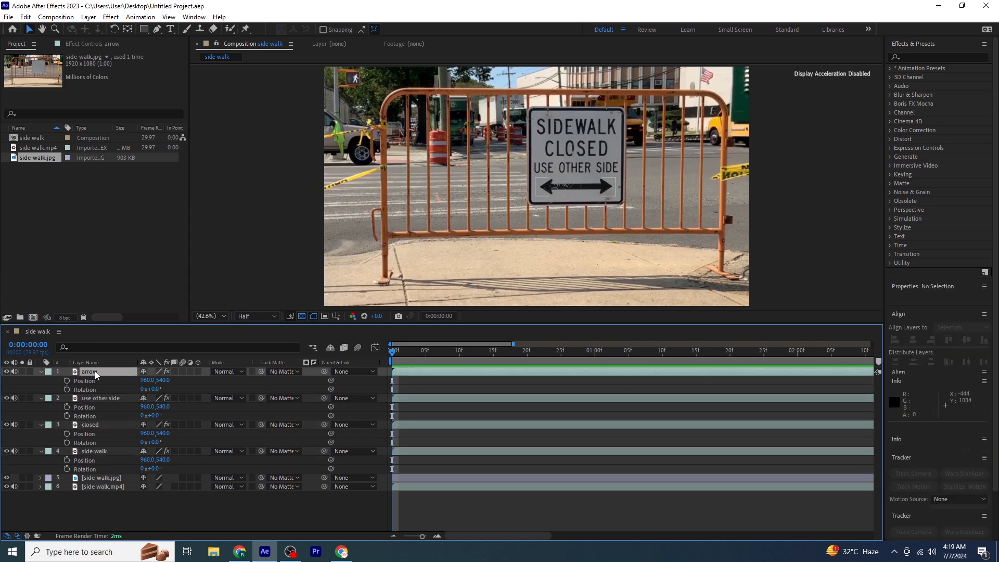
{"action": "left_click", "coordinate": [66, 380]}
{"action": "left_click", "coordinate": [67, 389]}
{"action": "left_click", "coordinate": [66, 406]}
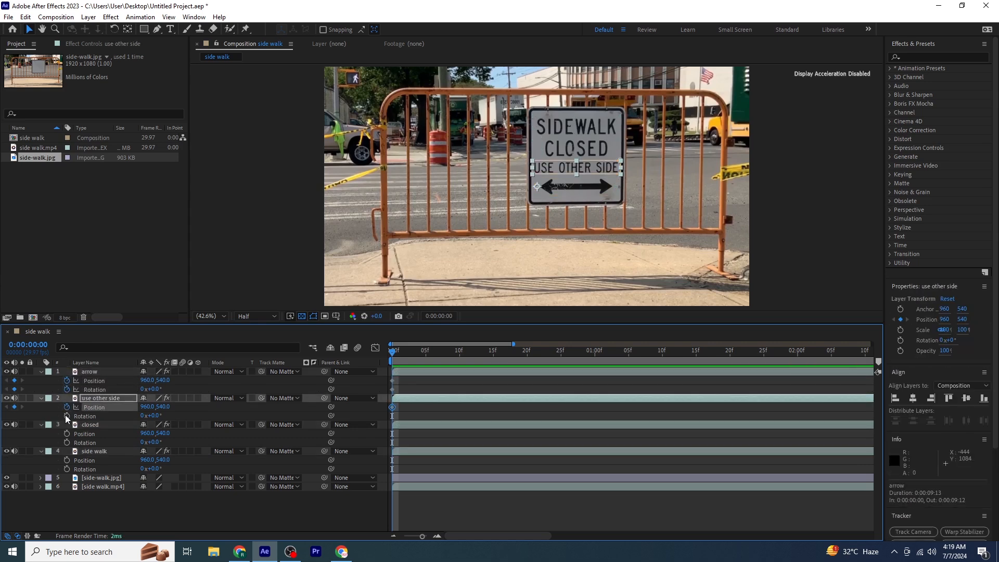
{"action": "left_click", "coordinate": [66, 415]}
{"action": "left_click", "coordinate": [66, 433]}
{"action": "left_click", "coordinate": [66, 442]}
{"action": "left_click", "coordinate": [66, 459]}
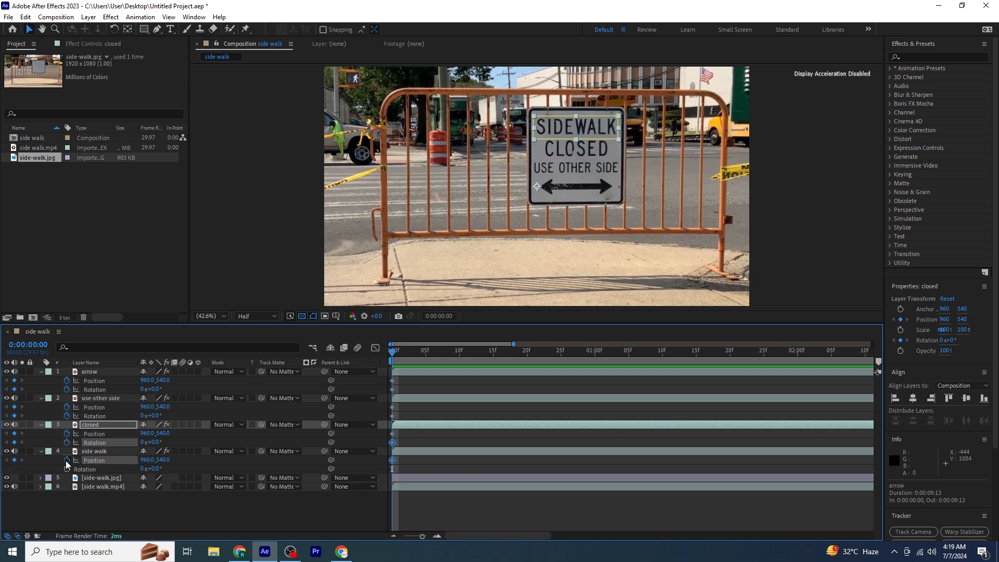
{"action": "left_click", "coordinate": [66, 468]}
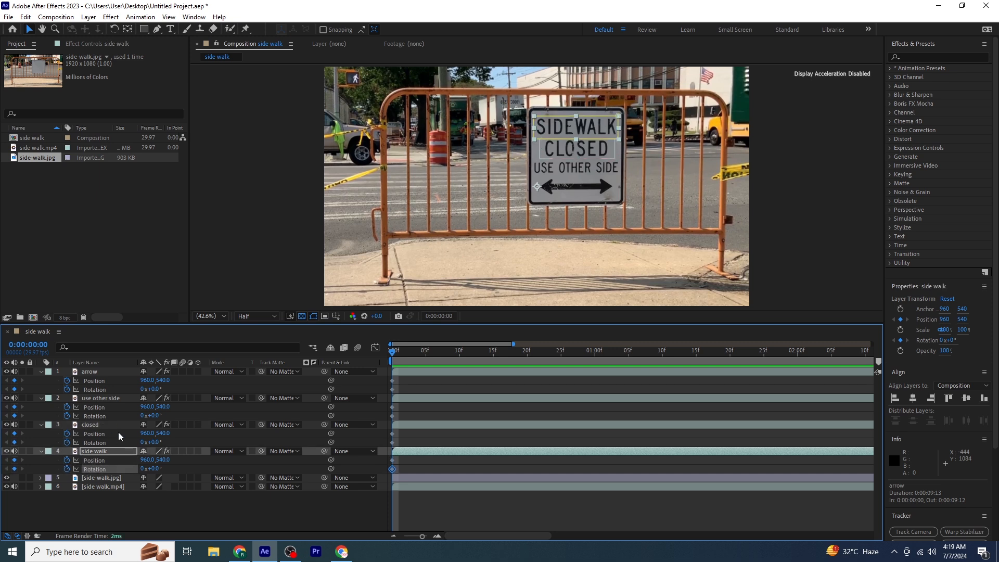
Step: At 0:00:00:10, set the arrow layer's rotation to 8°, and the use other side layer's rotation to 15° and X position to 941
{"action": "key", "text": "shift+Page_Down"}
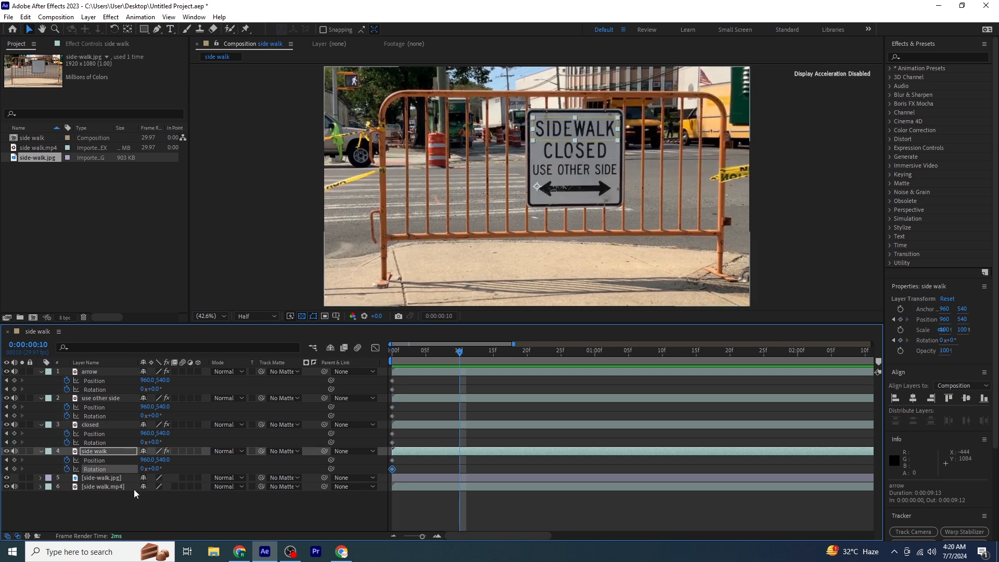
{"action": "left_click", "coordinate": [134, 493]}
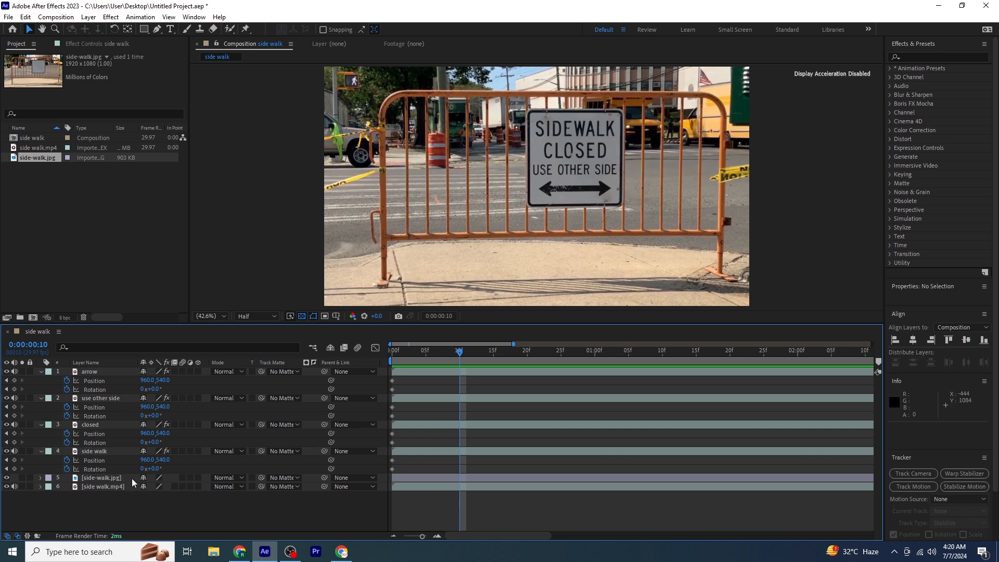
{"action": "left_click", "coordinate": [117, 371]}
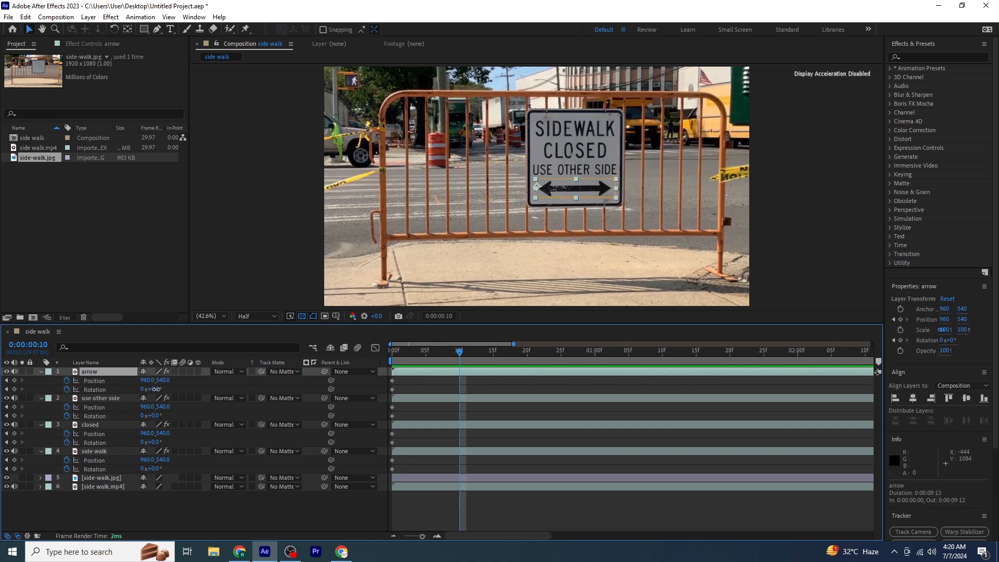
{"action": "left_click_drag", "start_coordinate": [155, 389], "coordinate": [159, 389]}
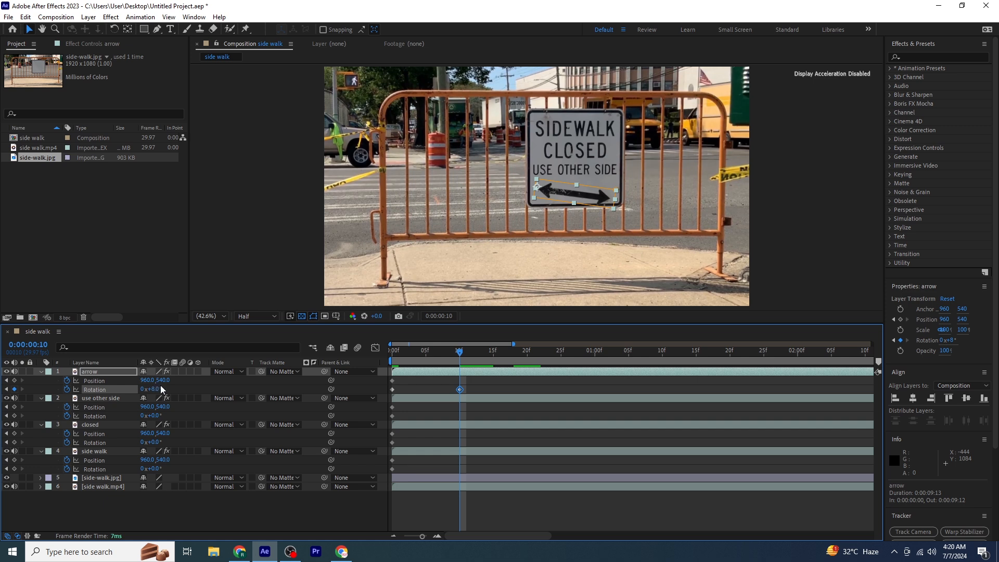
{"action": "left_click", "coordinate": [116, 399]}
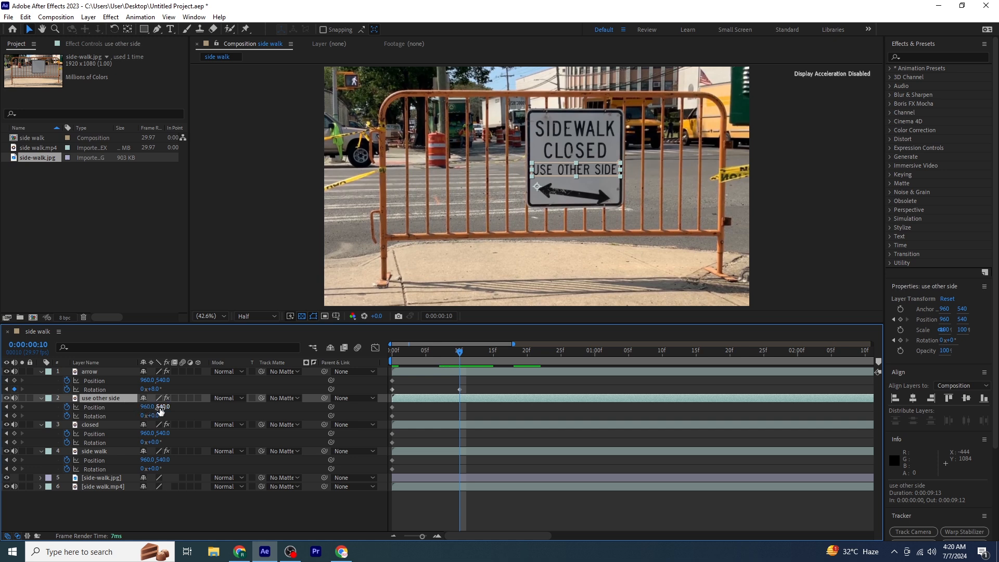
{"action": "left_click_drag", "start_coordinate": [153, 416], "coordinate": [161, 416]}
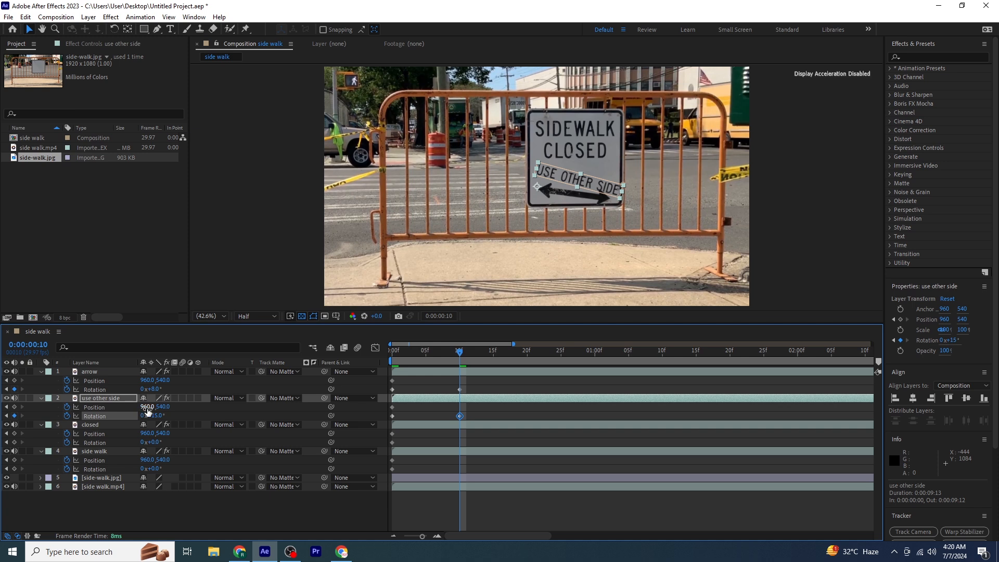
{"action": "left_click_drag", "start_coordinate": [147, 407], "coordinate": [137, 409]}
Step: Set closed to position 1090.2, 420.8 with rotation 33°, and side walk to position 1135.8, 365.2 with rotation -1° at 0:00:00:10
{"action": "left_click", "coordinate": [102, 425]}
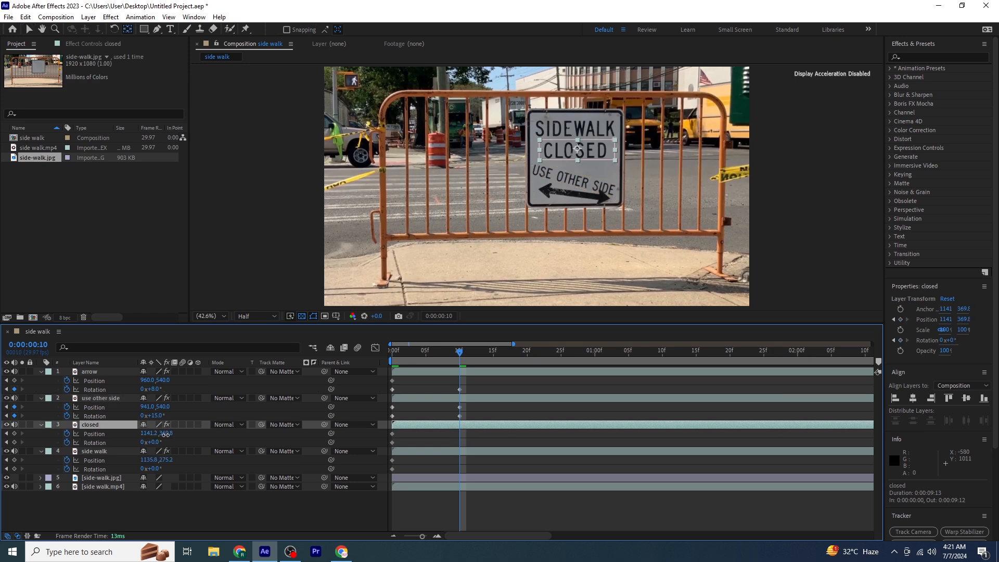
{"action": "left_click_drag", "start_coordinate": [165, 434], "coordinate": [194, 428]}
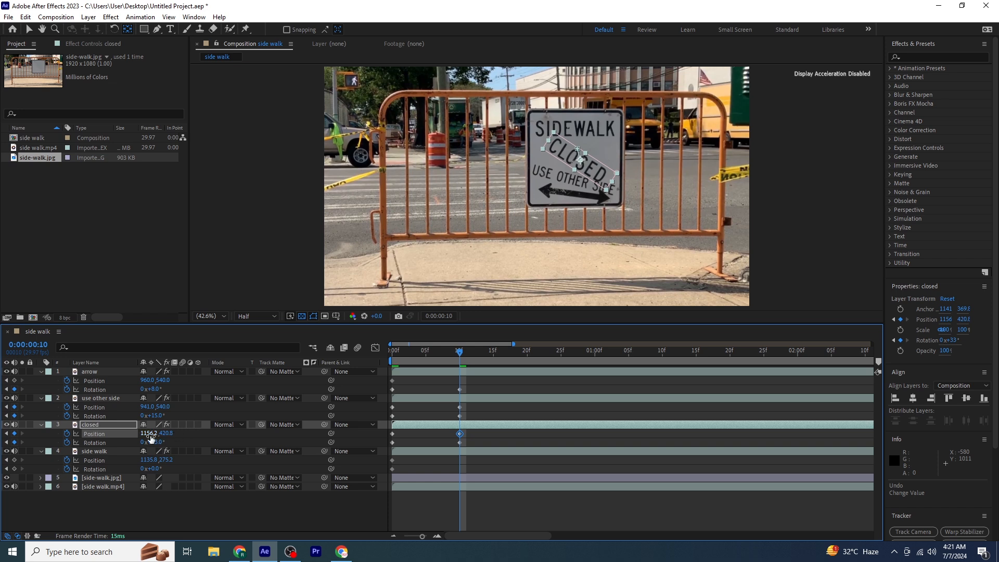
{"action": "left_click_drag", "start_coordinate": [149, 433], "coordinate": [119, 437]}
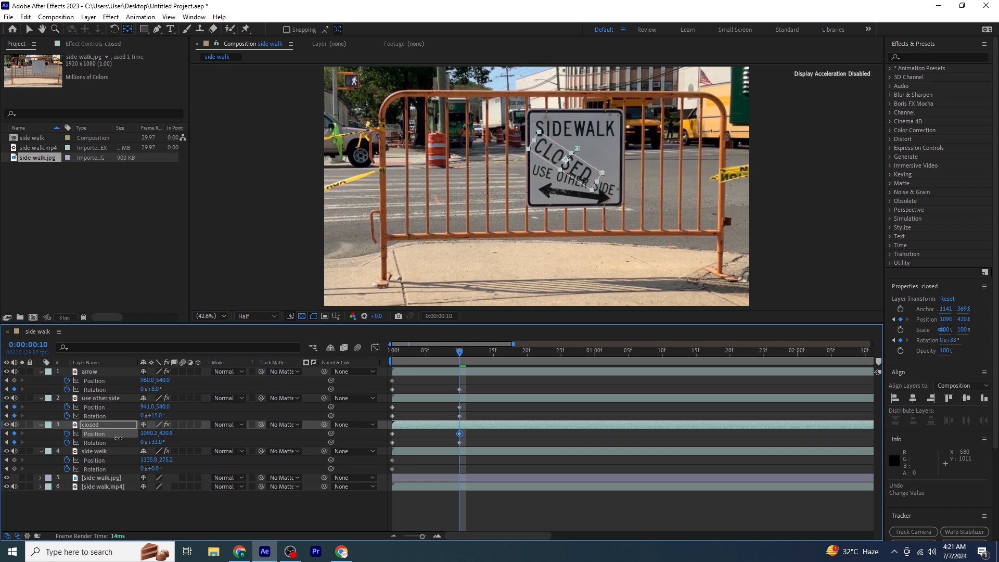
{"action": "left_click", "coordinate": [113, 450]}
{"action": "mouse_move", "coordinate": [164, 460]}
{"action": "left_mouse_down"}
{"action": "mouse_move", "coordinate": [145, 468]}
{"action": "mouse_move", "coordinate": [210, 456]}
{"action": "mouse_move", "coordinate": [196, 473]}
{"action": "mouse_move", "coordinate": [158, 469]}
{"action": "mouse_move", "coordinate": [168, 468]}
{"action": "left_mouse_up"}
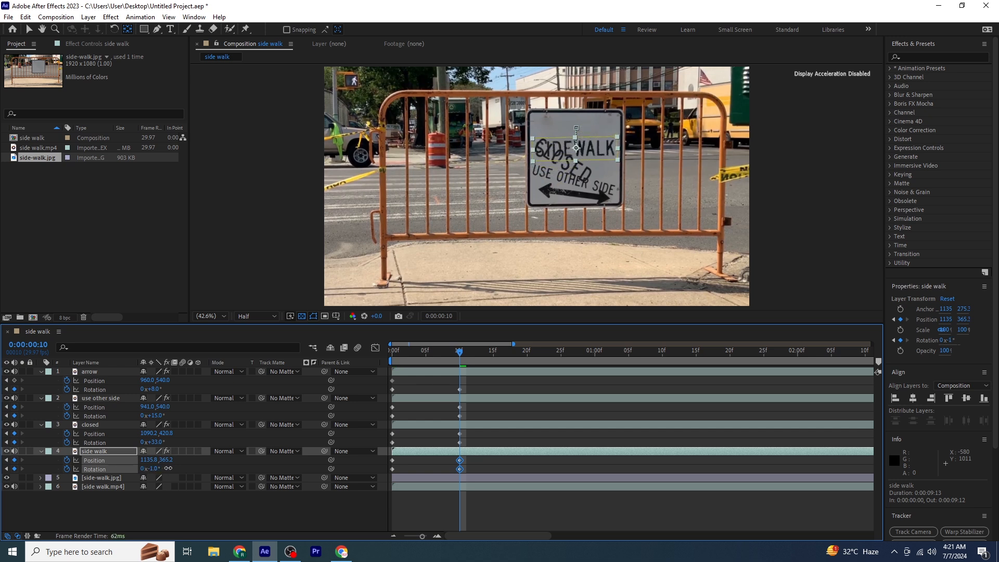
{"action": "left_click", "coordinate": [273, 467]}
Step: At 0:00:00:20, set the arrow to position 960, 640 and use other side to position 974, 855 with rotation -18°
{"action": "key", "text": "shift+Page_Down"}
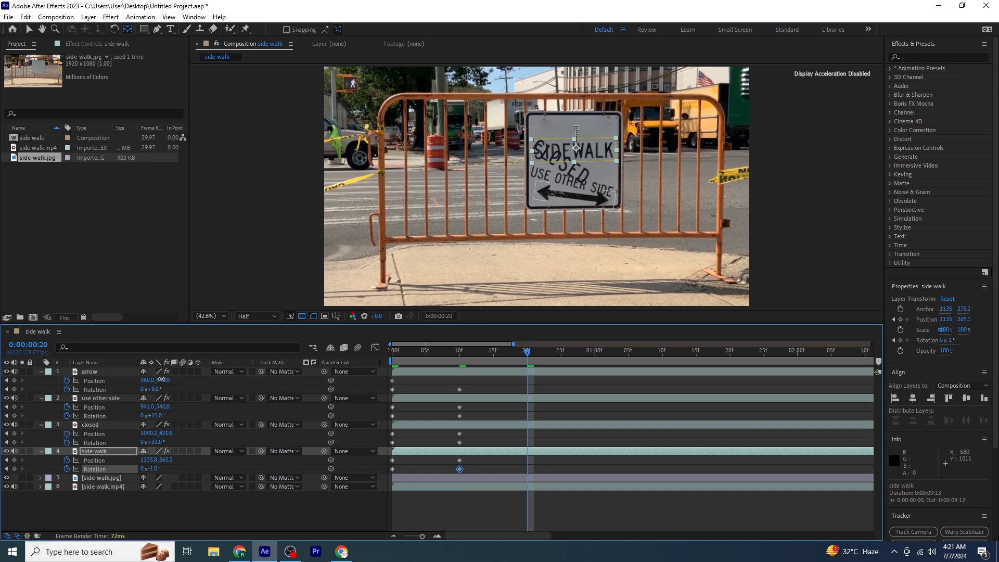
{"action": "left_click_drag", "start_coordinate": [161, 379], "coordinate": [215, 377]}
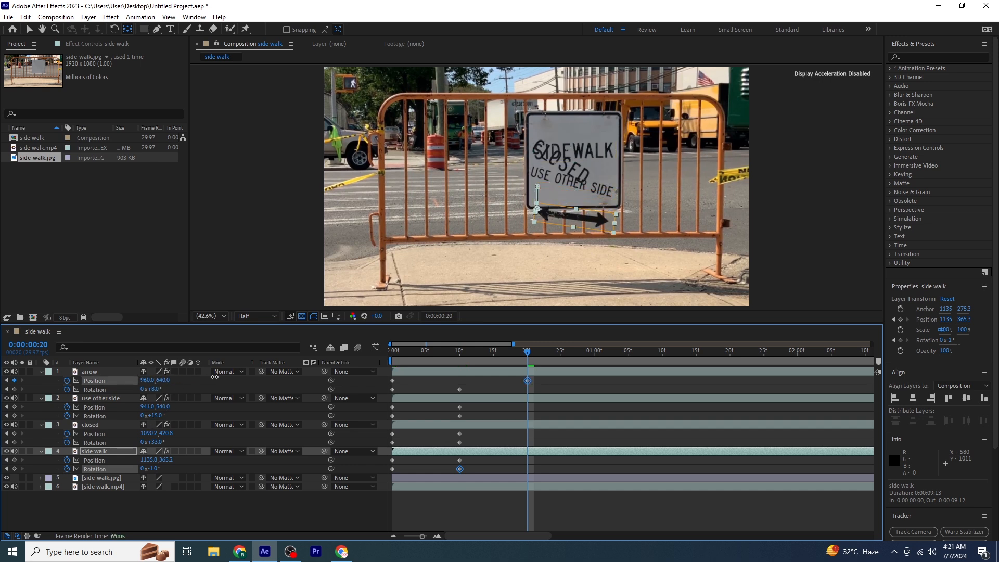
{"action": "left_click", "coordinate": [112, 399]}
{"action": "left_click_drag", "start_coordinate": [164, 407], "coordinate": [360, 363]}
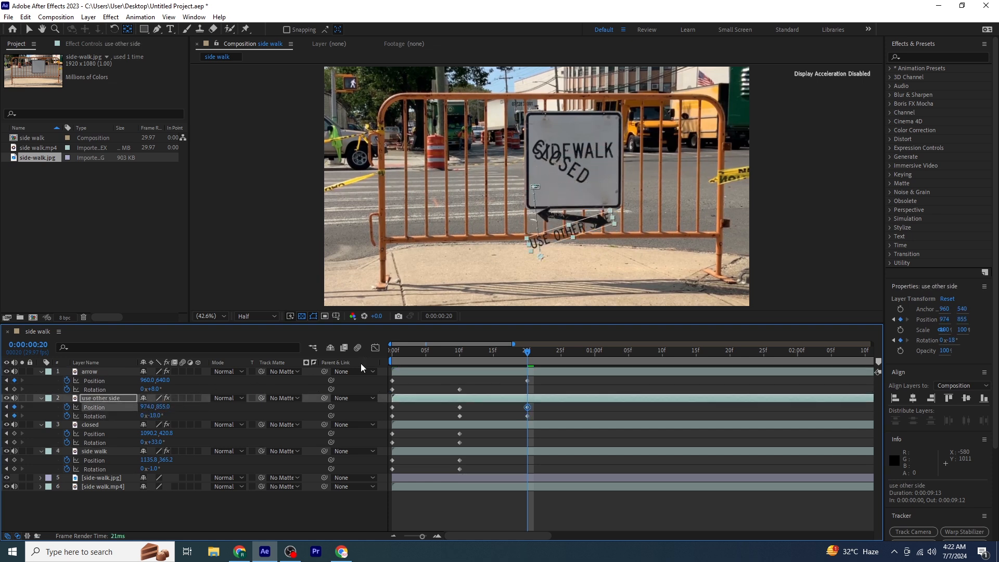
Step: At 0:00:00:20, set closed to position 1090.2, 679.8 with rotation -9°, and side walk to position 1135.8, 706.2 with rotation -11°
{"action": "left_click_drag", "start_coordinate": [168, 433], "coordinate": [266, 425]}
{"action": "key", "text": "ctrl+z"}
{"action": "left_click", "coordinate": [117, 451]}
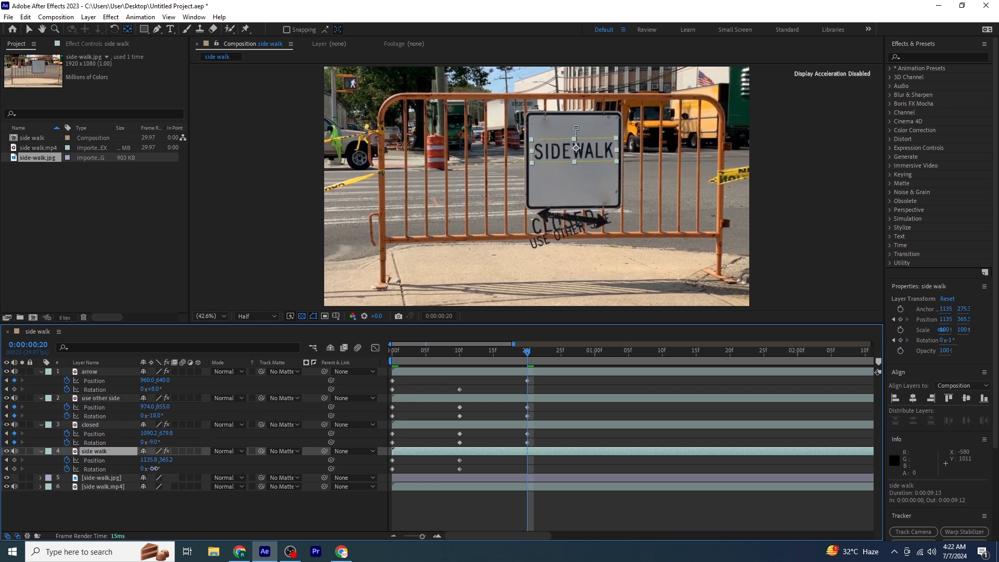
{"action": "left_click_drag", "start_coordinate": [154, 469], "coordinate": [380, 441]}
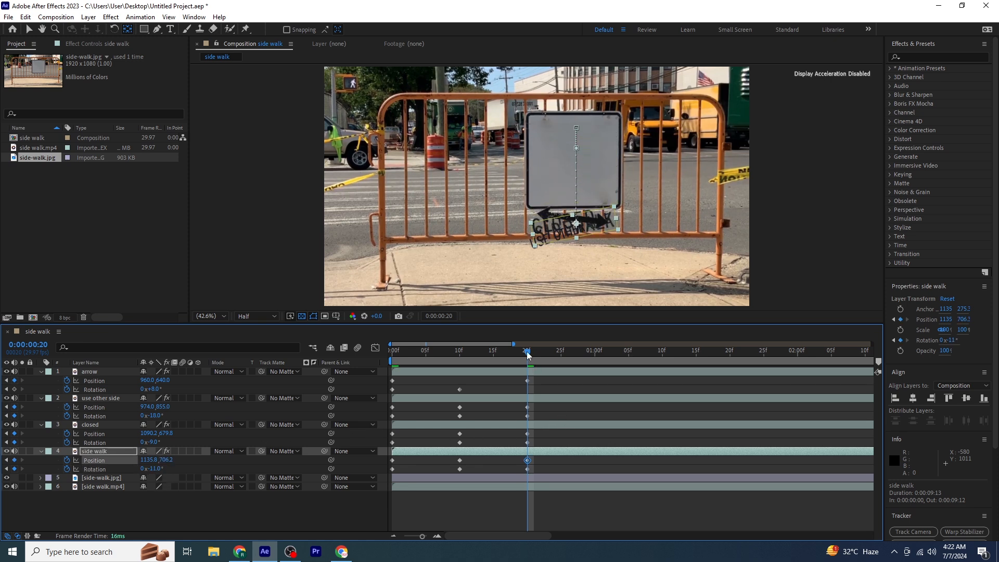
Step: Preview the falling lettering animation from 0:00:00:00 and return to the first frame
{"action": "key", "text": "Home"}
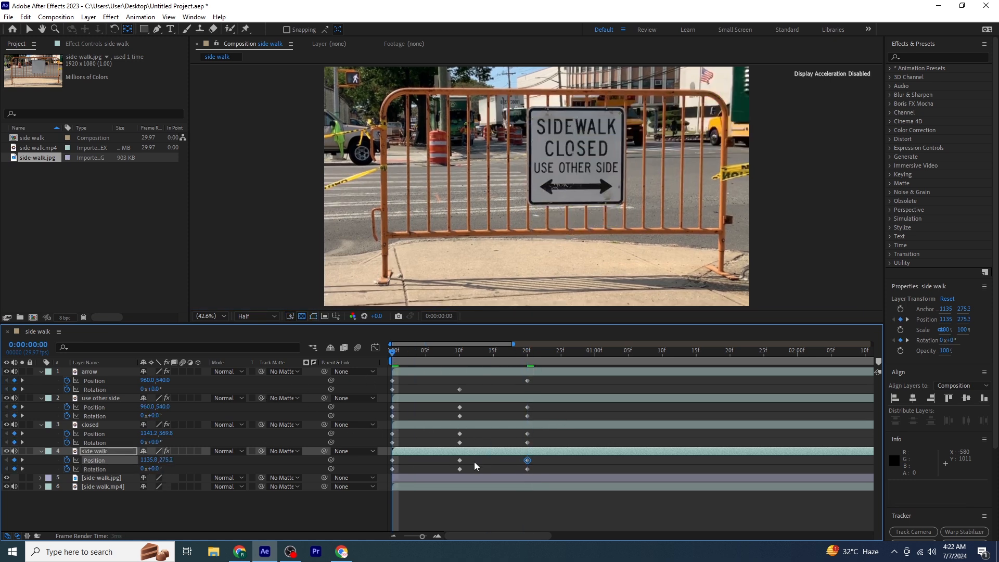
{"action": "key", "text": "space"}
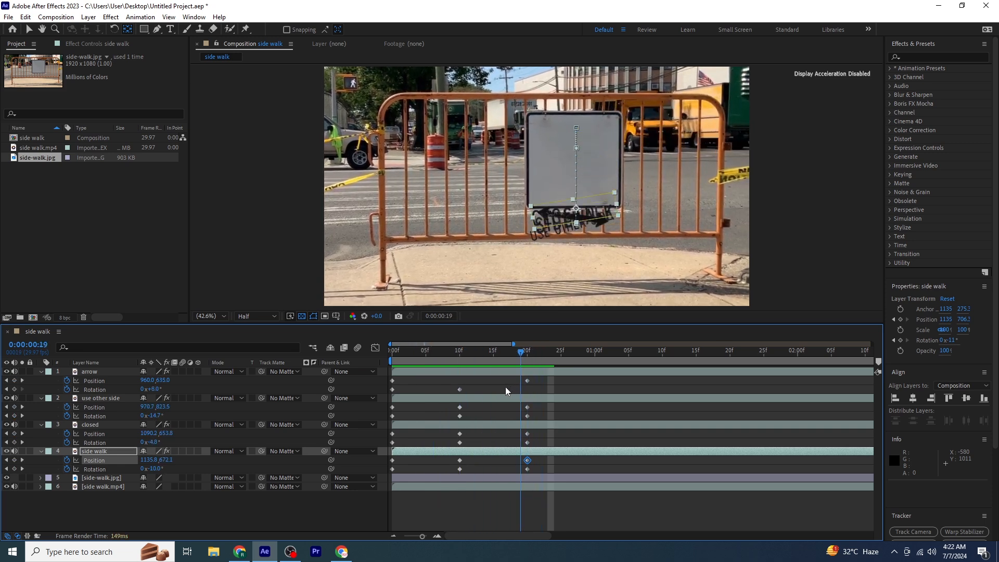
{"action": "left_click_drag", "start_coordinate": [506, 387], "coordinate": [359, 405]}
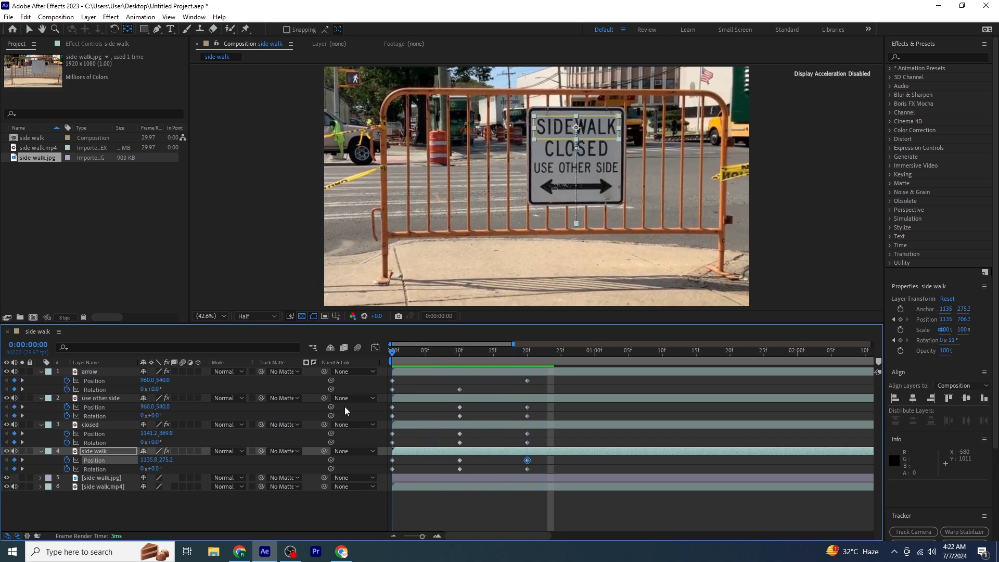
Step: Duplicate the side walk.mp4 layer and collapse the properties of the arrow, use other side, closed and side walk layers
{"action": "left_click", "coordinate": [122, 486]}
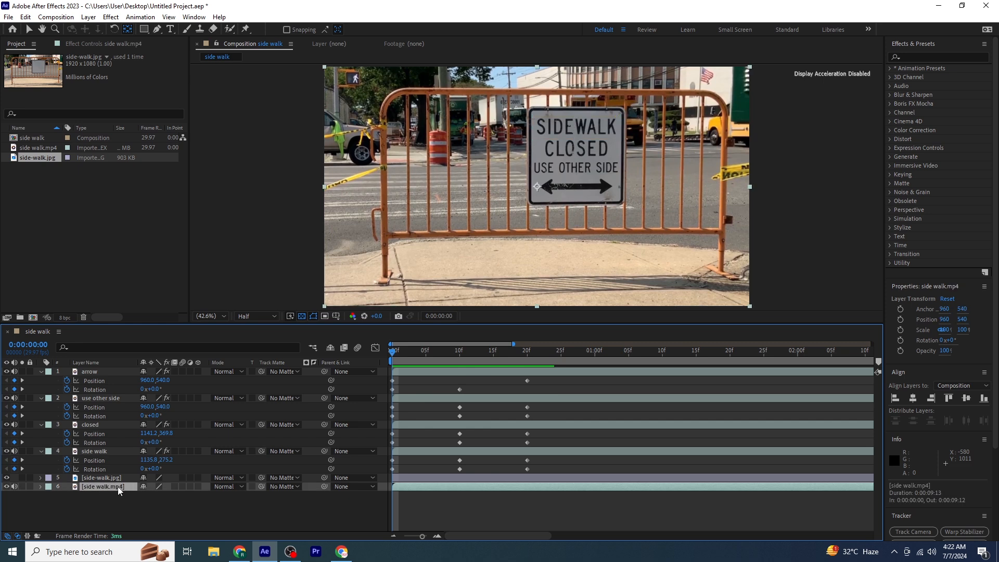
{"action": "key", "text": "ctrl+d"}
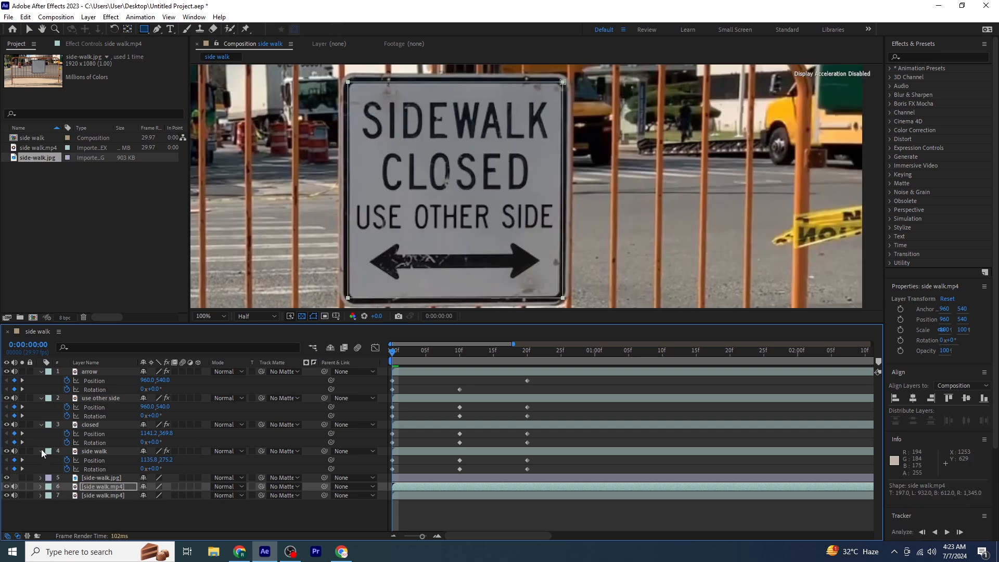
{"action": "left_click", "coordinate": [41, 450]}
{"action": "left_click", "coordinate": [40, 425]}
{"action": "left_click", "coordinate": [41, 398]}
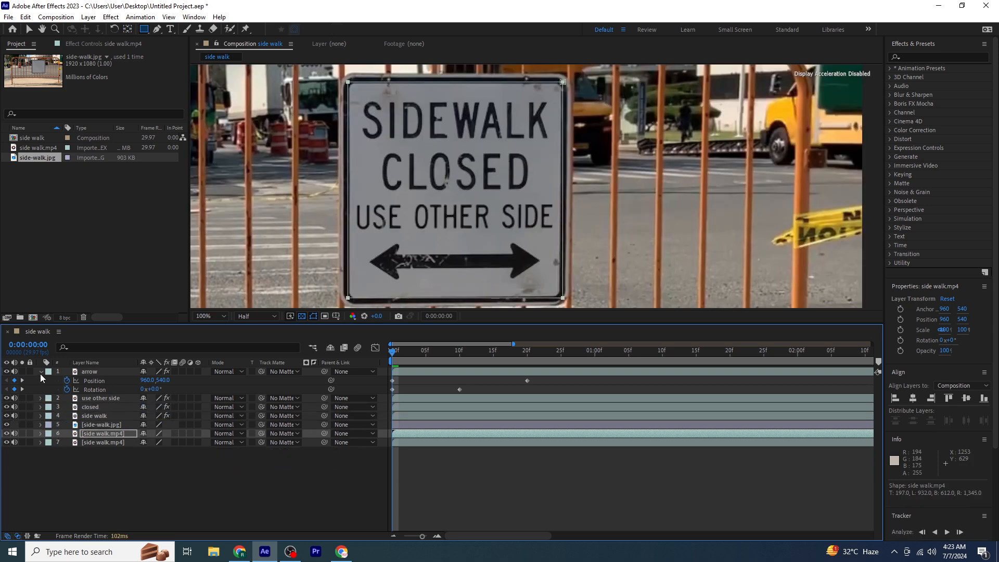
{"action": "left_click", "coordinate": [41, 372]}
{"action": "left_click", "coordinate": [71, 451]}
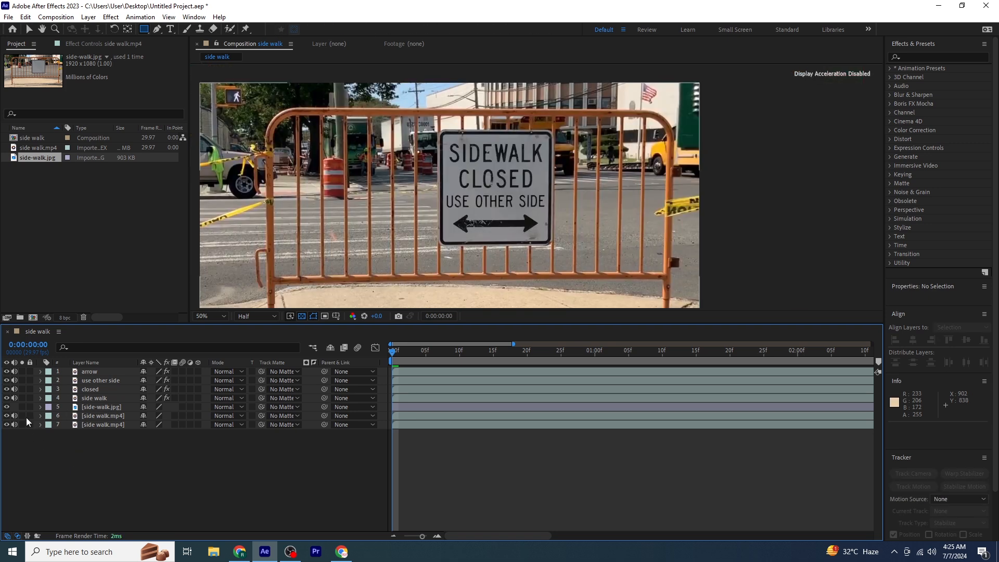
Step: Solo the upper side walk.mp4 layer, draw a rectangular mask around the sign board and expand the mask's properties
{"action": "left_click", "coordinate": [22, 416]}
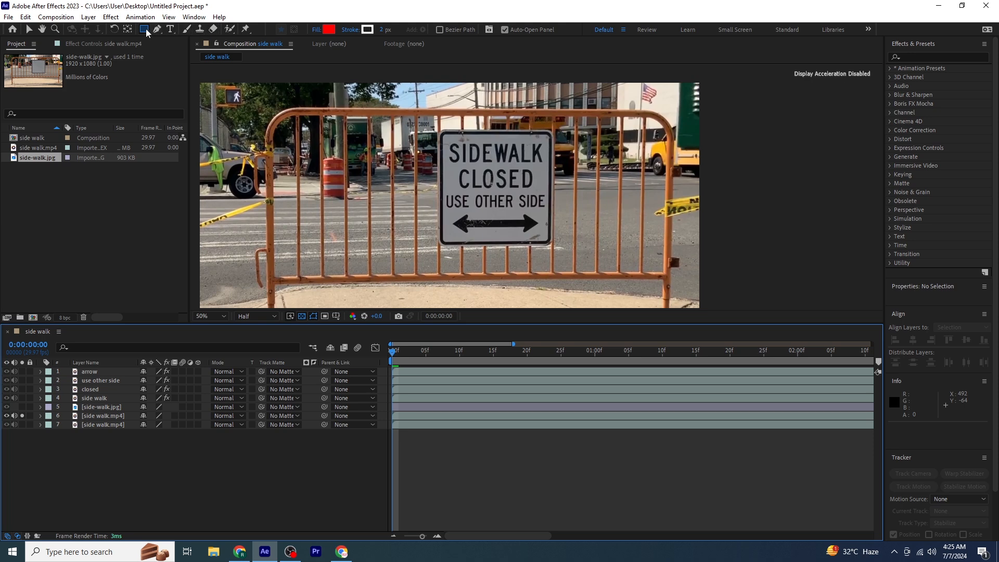
{"action": "left_click", "coordinate": [103, 415]}
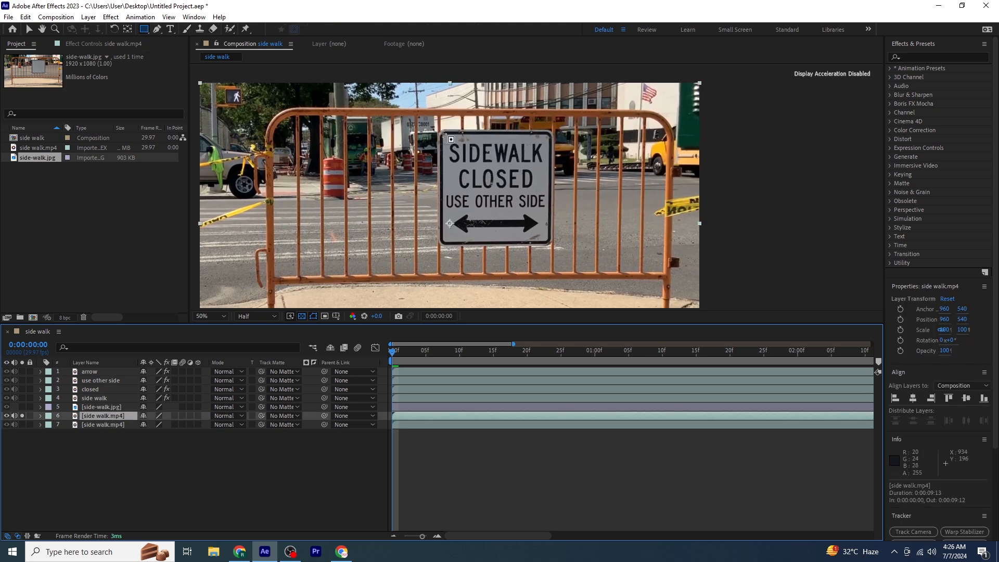
{"action": "left_click_drag", "start_coordinate": [442, 131], "coordinate": [549, 242]}
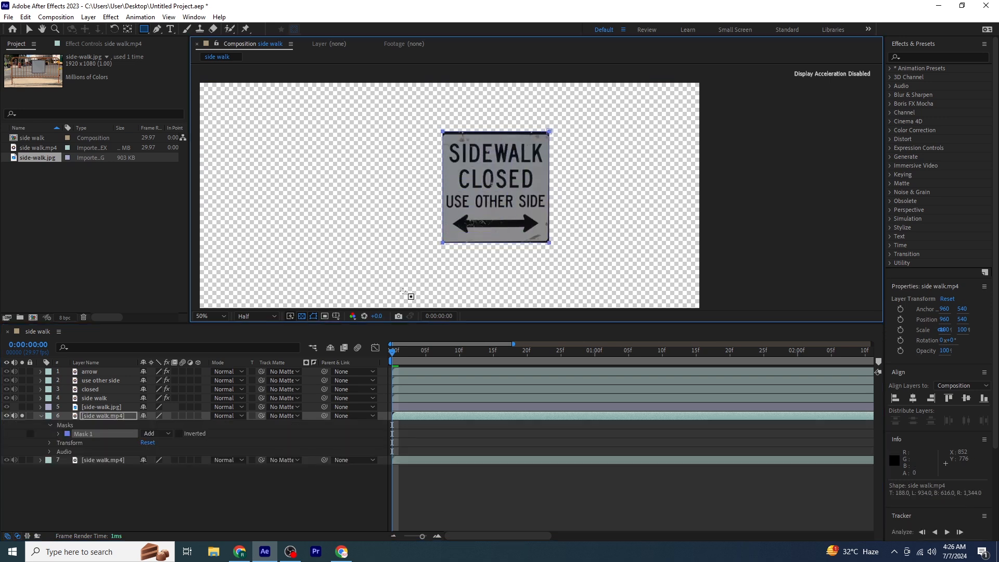
{"action": "left_click", "coordinate": [59, 435]}
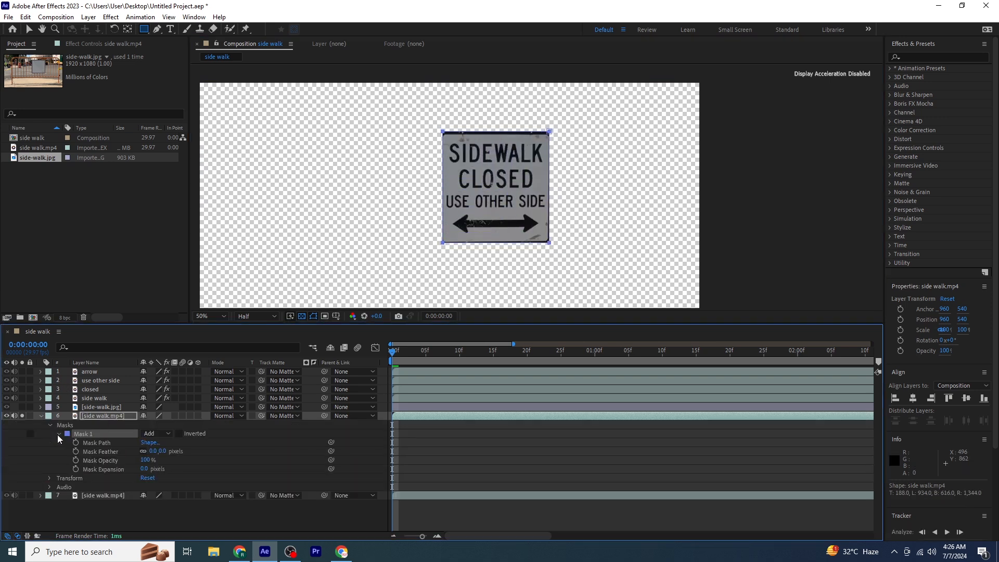
{"action": "left_click", "coordinate": [179, 433]}
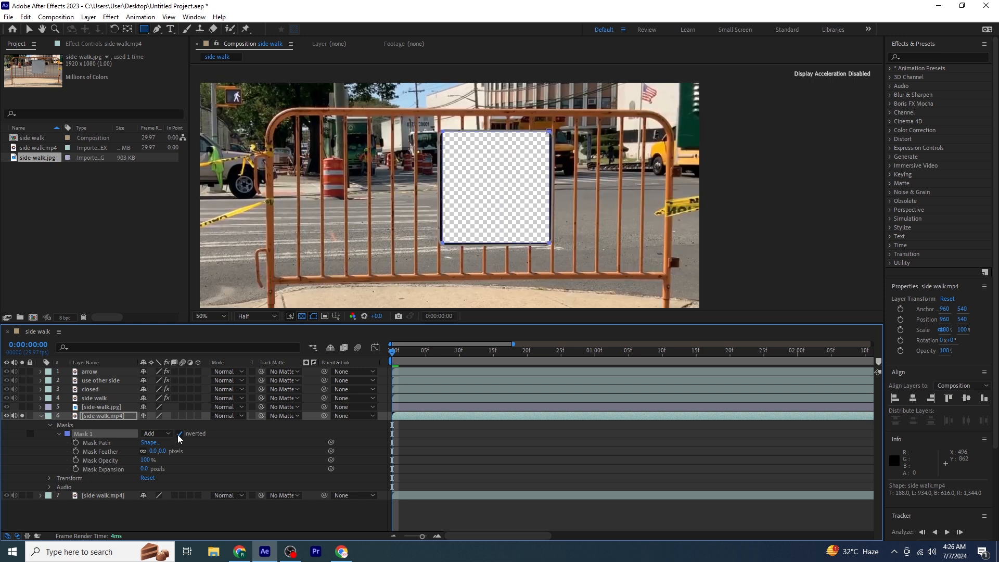
{"action": "key", "text": "ctrl+shift+a"}
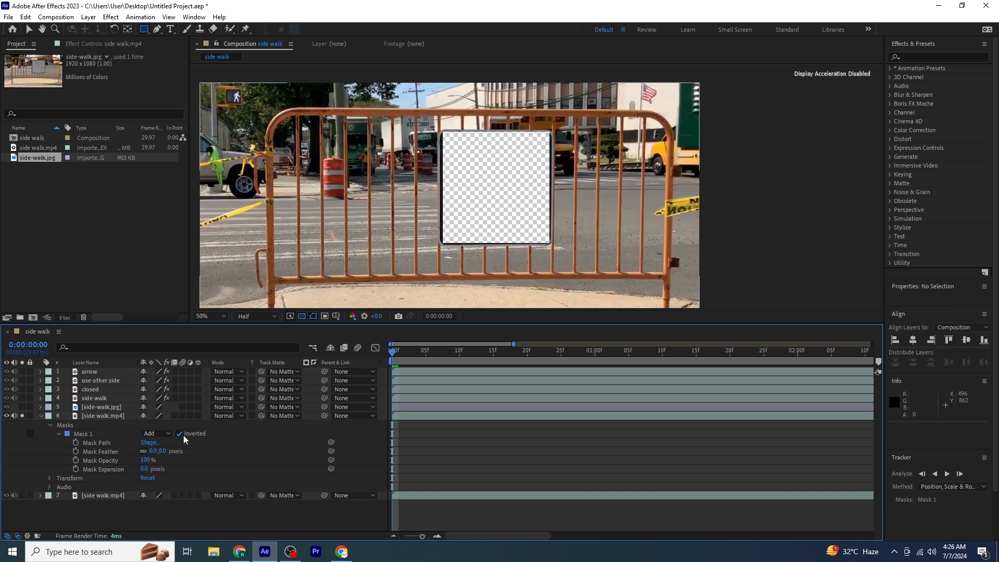
{"action": "left_click", "coordinate": [179, 434]}
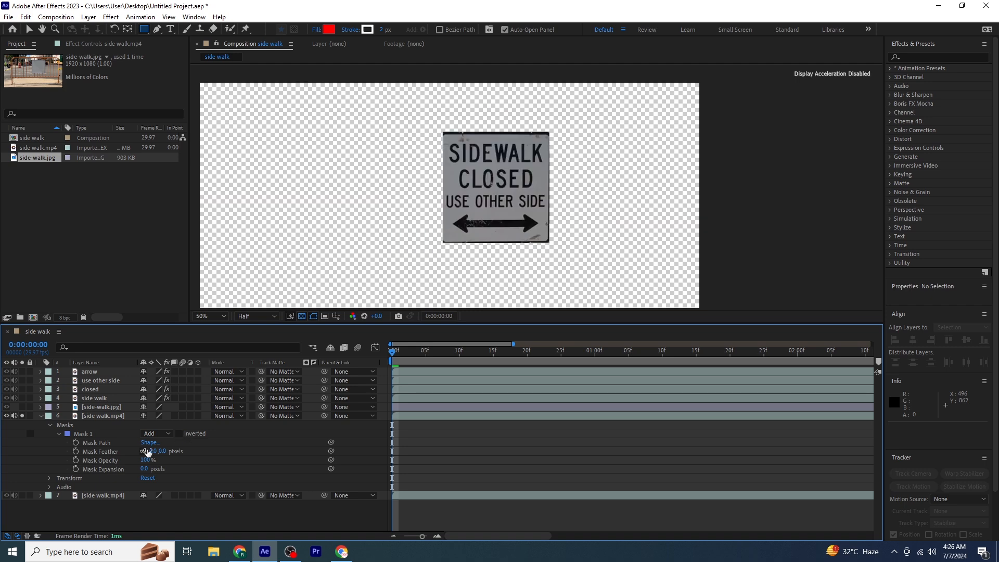
Step: Enable Mask Path keyframing at 0:00:00:00 and nudge the mask to follow the sign every 10 frames through 0:00:01:00
{"action": "left_click", "coordinate": [76, 442]}
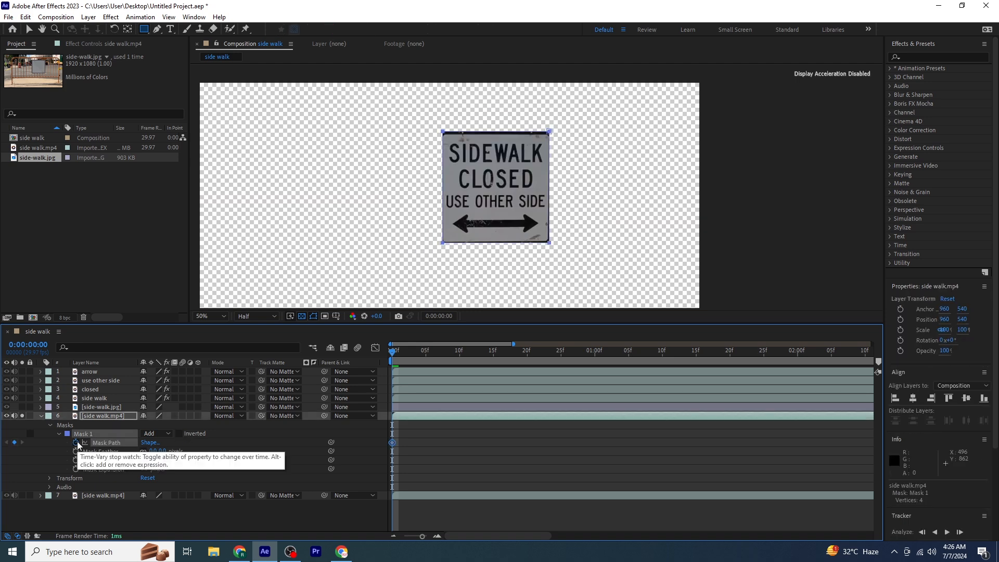
{"action": "key", "text": "shift+Page_Down"}
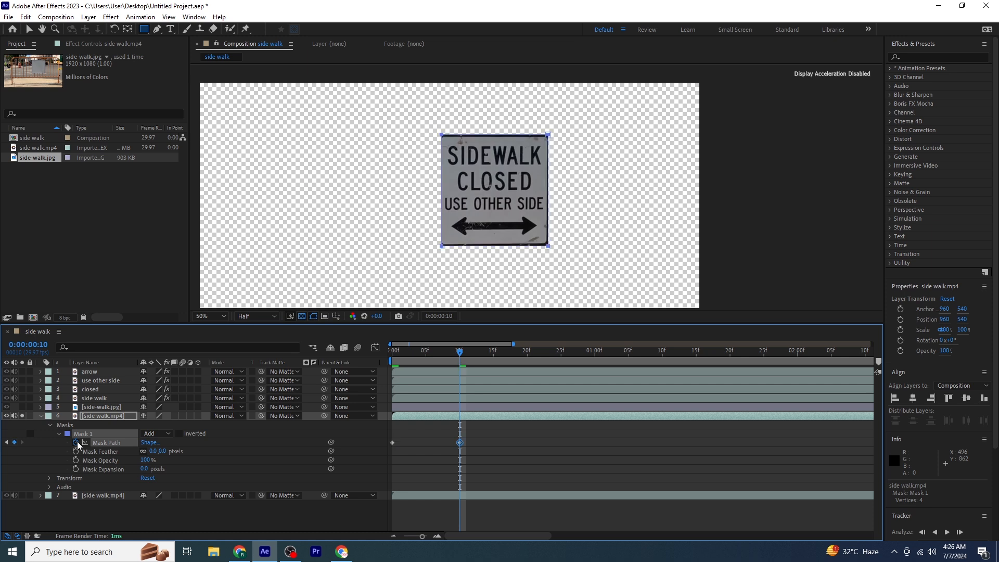
{"action": "key", "text": "shift+Page_Down"}
{"action": "key", "text": "shift+Page_Down"}
{"action": "key", "text": "Down"}
{"action": "key", "text": "Down"}
{"action": "key", "text": "Down"}
{"action": "key", "text": "Down"}
{"action": "key", "text": "Down"}
{"action": "key", "text": "Left"}
{"action": "key", "text": "Left"}
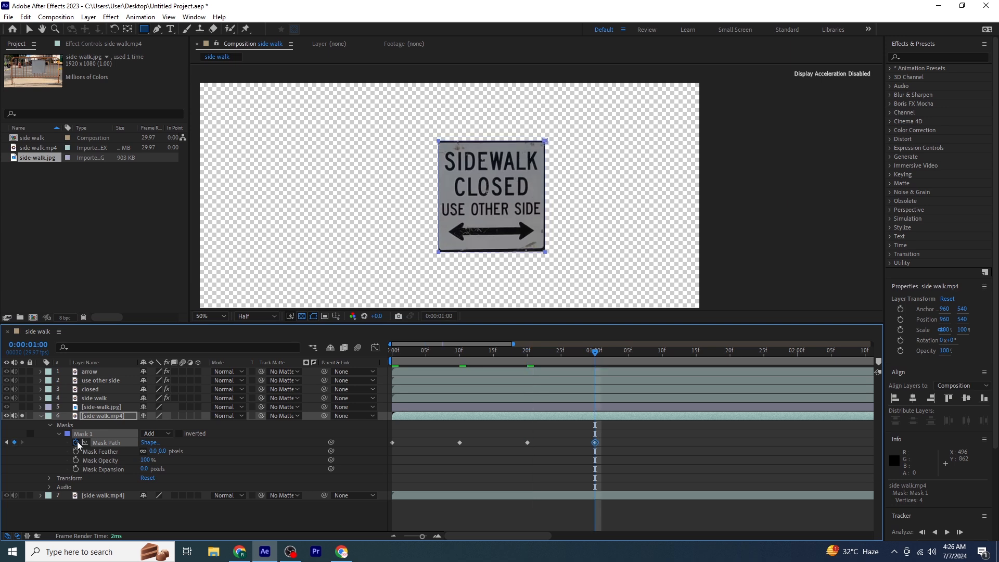
Step: Keep keyframing the mask path over the moving sign every 10 frames from 0:00:01:10 to 0:00:02:10
{"action": "key", "text": "shift+Page_Down"}
{"action": "key", "text": "Down"}
{"action": "key", "text": "Down"}
{"action": "key", "text": "Down"}
{"action": "key", "text": "Down"}
{"action": "key", "text": "Left"}
{"action": "key", "text": "Left"}
{"action": "key", "text": "shift+Page_Down"}
{"action": "key", "text": "Down"}
{"action": "key", "text": "Down"}
{"action": "key", "text": "Down"}
{"action": "key", "text": "Down"}
{"action": "key", "text": "Left"}
{"action": "key", "text": "Left"}
{"action": "key", "text": "shift+Page_Down"}
{"action": "key", "text": "Down"}
{"action": "key", "text": "Down"}
{"action": "key", "text": "Down"}
{"action": "key", "text": "Down"}
{"action": "key", "text": "Down"}
{"action": "key", "text": "Left"}
{"action": "key", "text": "Left"}
{"action": "key", "text": "shift+Page_Down"}
{"action": "key", "text": "Down"}
{"action": "key", "text": "Down"}
{"action": "key", "text": "Down"}
{"action": "key", "text": "Left"}
{"action": "key", "text": "Left"}
{"action": "key", "text": "Left"}
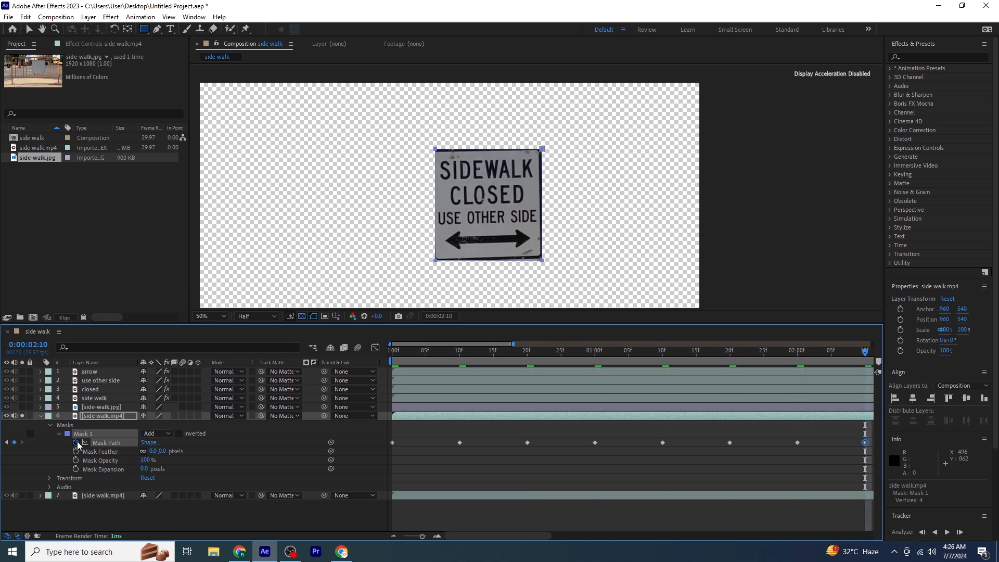
Step: Nudge the mask to follow the sign, adding Mask Path keyframes at 0:00:02:20, 0:00:03:00 and 0:00:03:10
{"action": "key", "text": "shift+Page_Down"}
{"action": "key", "text": "Down"}
{"action": "key", "text": "Down"}
{"action": "key", "text": "Down"}
{"action": "key", "text": "Left"}
{"action": "key", "text": "Left"}
{"action": "key", "text": "Left"}
{"action": "key", "text": "shift+Page_Down"}
{"action": "key", "text": "Down"}
{"action": "key", "text": "Down"}
{"action": "key", "text": "Left"}
{"action": "key", "text": "Left"}
{"action": "key", "text": "Left"}
{"action": "key", "text": "shift+Page_Down"}
{"action": "key", "text": "Down"}
{"action": "key", "text": "Left"}
Step: Continue nudging the mask over the moving sign, keyframing its path every 10 frames from 0:00:03:20 to 0:00:04:20
{"action": "key", "text": "shift+Page_Down"}
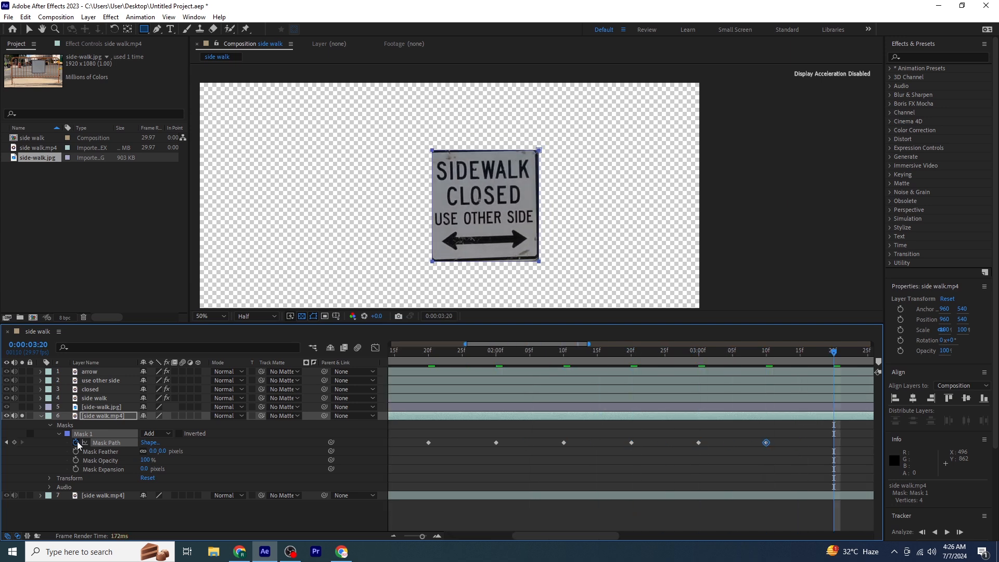
{"action": "key", "text": "Up"}
{"action": "key", "text": "shift+Page_Down"}
{"action": "key", "text": "Up"}
{"action": "key", "text": "Left"}
{"action": "key", "text": "shift+Page_Down"}
{"action": "key", "text": "Up"}
{"action": "key", "text": "shift+Page_Down"}
{"action": "key", "text": "Right"}
{"action": "key", "text": "Right"}
{"action": "key", "text": "Right"}
Step: Shift the mask sideways to match the sign at 0:00:05:00 and 0:00:05:10
{"action": "key", "text": "shift+Page_Down"}
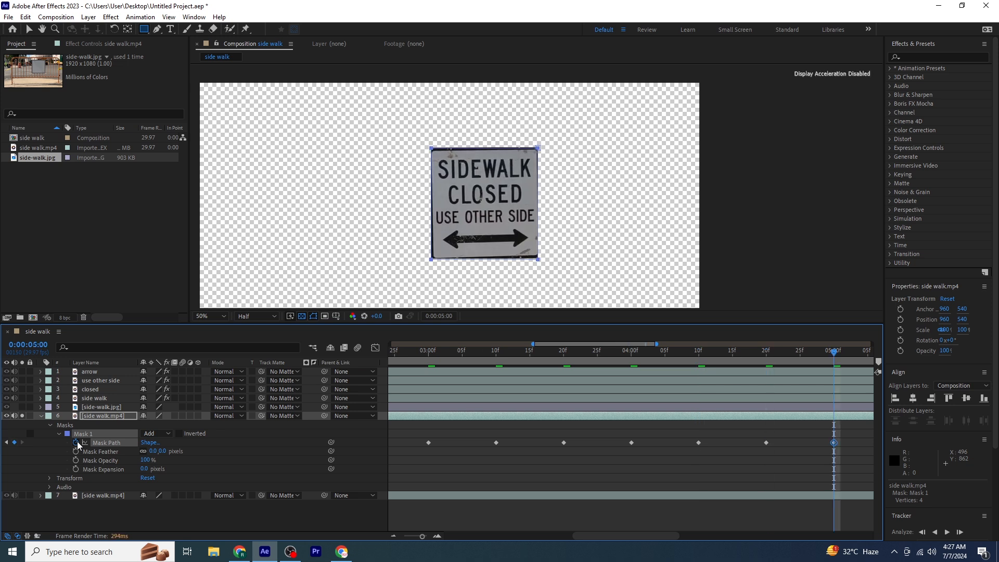
{"action": "key", "text": "Right"}
{"action": "key", "text": "Right"}
{"action": "key", "text": "Right"}
{"action": "key", "text": "shift+Page_Down"}
{"action": "key", "text": "Right"}
{"action": "key", "text": "Right"}
Step: Realign the mask with the sign, keyframing its path at 0:00:06:10, 0:00:07:00 and 0:00:07:10
{"action": "key", "text": "shift+Page_Down"}
{"action": "key", "text": "shift+Page_Down"}
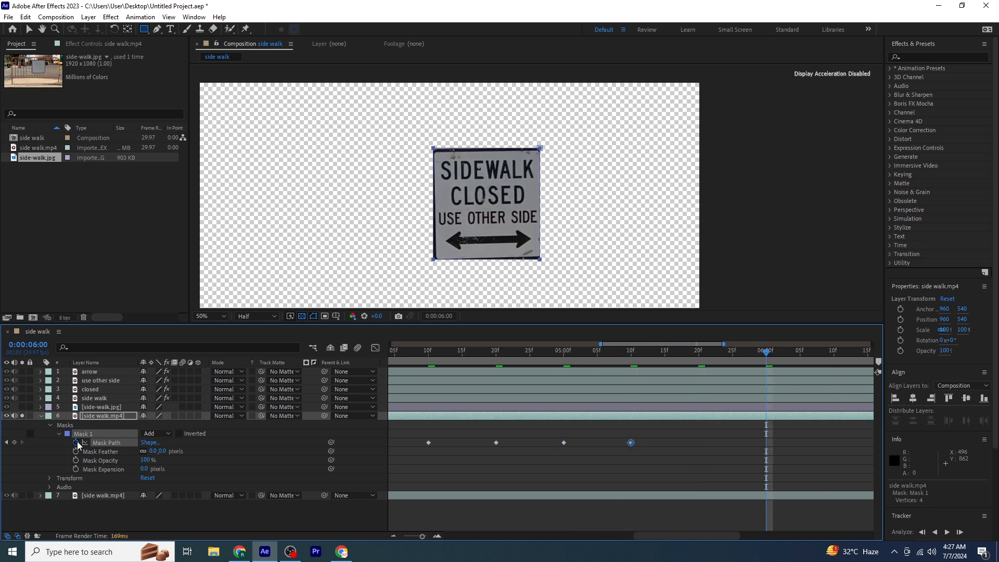
{"action": "key", "text": "shift+Page_Down"}
{"action": "key", "text": "Up"}
{"action": "key", "text": "Up"}
{"action": "key", "text": "Up"}
{"action": "key", "text": "shift+Page_Down"}
{"action": "key", "text": "shift+Page_Down"}
{"action": "key", "text": "Up"}
{"action": "key", "text": "Up"}
{"action": "key", "text": "Up"}
{"action": "key", "text": "shift+Page_Down"}
{"action": "key", "text": "Up"}
{"action": "key", "text": "Left"}
{"action": "key", "text": "Left"}
{"action": "key", "text": "Left"}
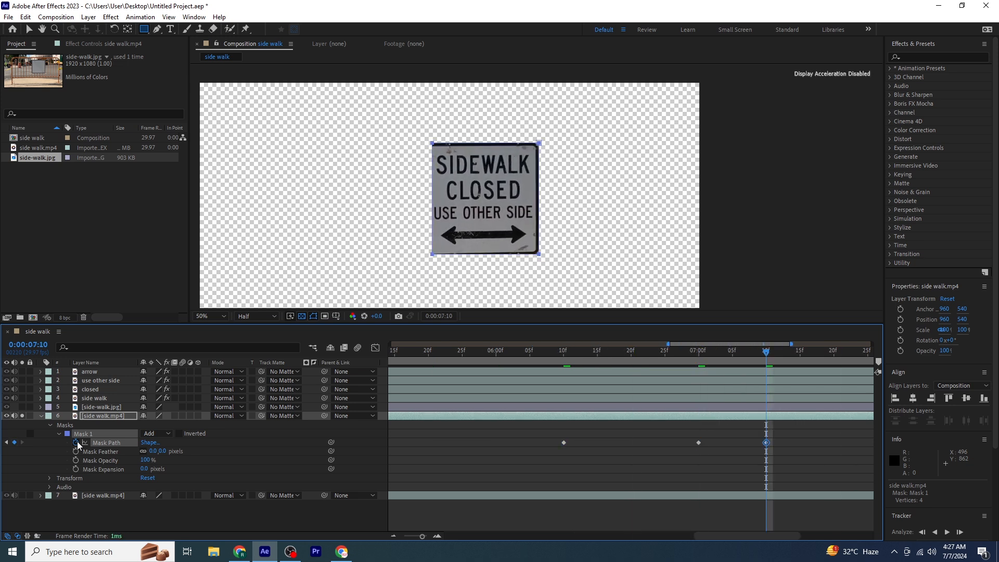
Step: Keyframe the mask path to follow the sign's leftward drift at 0:00:07:20, 0:00:08:00 and 0:00:08:10
{"action": "key", "text": "shift+Page_Down"}
{"action": "key", "text": "Left"}
{"action": "key", "text": "Left"}
{"action": "key", "text": "Left"}
{"action": "key", "text": "shift+Page_Down"}
{"action": "key", "text": "Left"}
{"action": "key", "text": "Left"}
{"action": "key", "text": "Left"}
{"action": "key", "text": "shift+Page_Down"}
{"action": "key", "text": "Down"}
{"action": "key", "text": "Left"}
{"action": "key", "text": "Left"}
{"action": "key", "text": "Left"}
Step: Finish tracking the mask by nudging it right onto the sign at 0:00:09:00 and 0:00:09:10
{"action": "key", "text": "shift+Page_Down"}
{"action": "key", "text": "shift+Page_Down"}
{"action": "key", "text": "Right"}
{"action": "key", "text": "Right"}
{"action": "key", "text": "Right"}
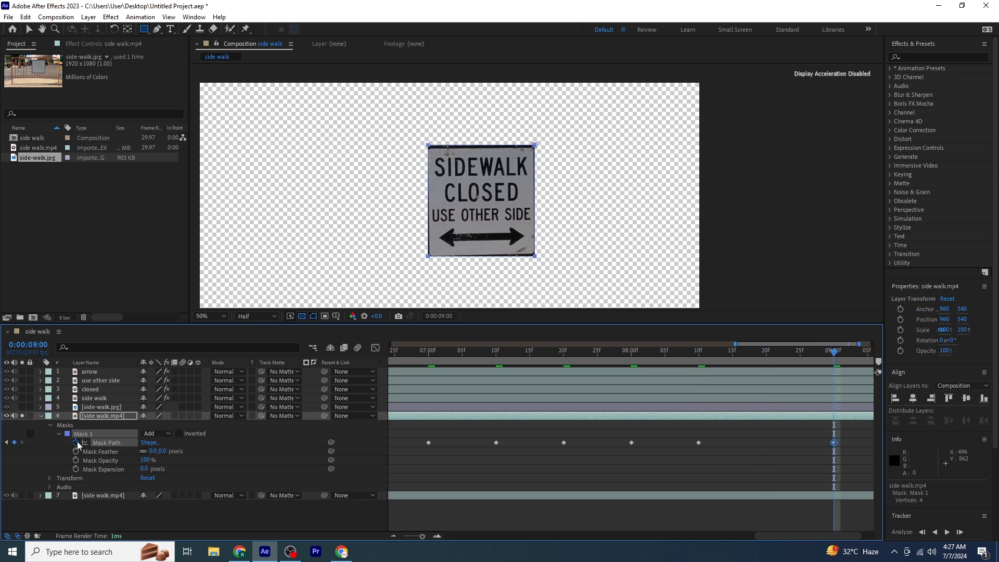
{"action": "key", "text": "shift+Page_Down"}
{"action": "key", "text": "Right"}
{"action": "key", "text": "Right"}
{"action": "key", "text": "Right"}
{"action": "key", "text": "shift+Page_Down"}
Step: Fit the whole composition duration in the timeline and preview the tracked mask from the start
{"action": "key", "text": "minus"}
{"action": "key", "text": "minus"}
{"action": "key", "text": "minus"}
{"action": "key", "text": "minus"}
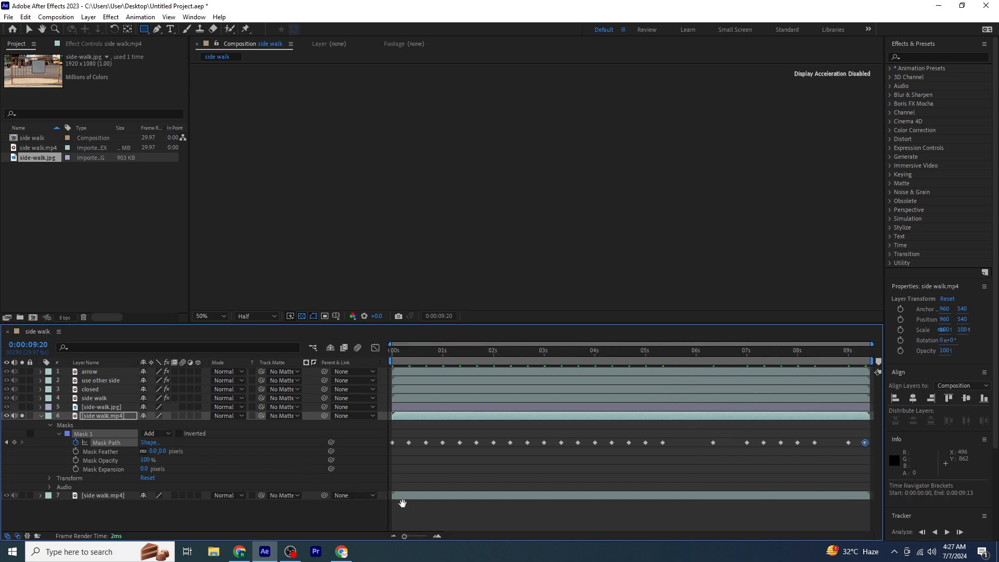
{"action": "key", "text": "space"}
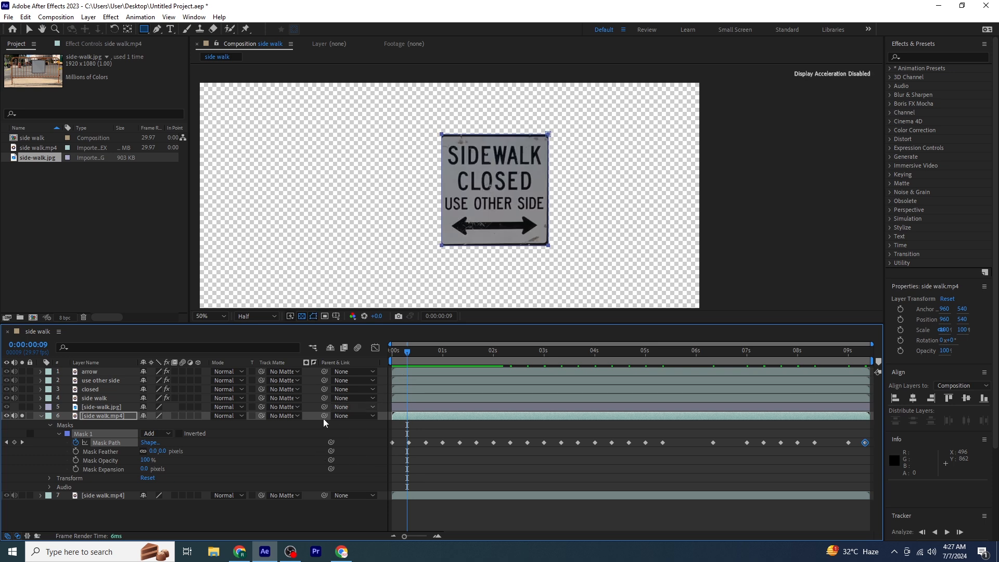
Step: Invert Mask 1, return to 0:00:00:00, then unsolo and collapse the upper side walk.mp4 layer
{"action": "left_click", "coordinate": [178, 433]}
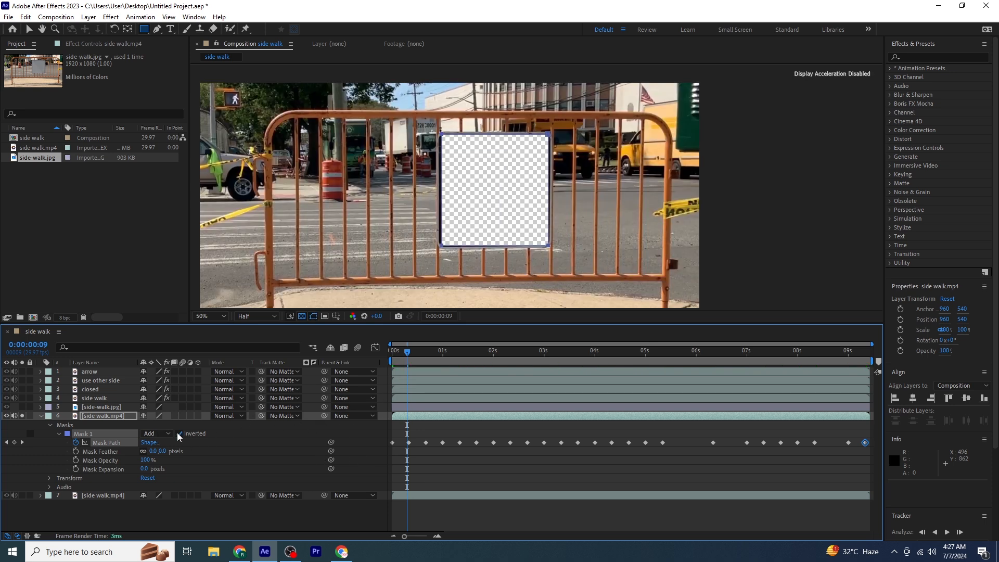
{"action": "left_click_drag", "start_coordinate": [410, 355], "coordinate": [363, 356]}
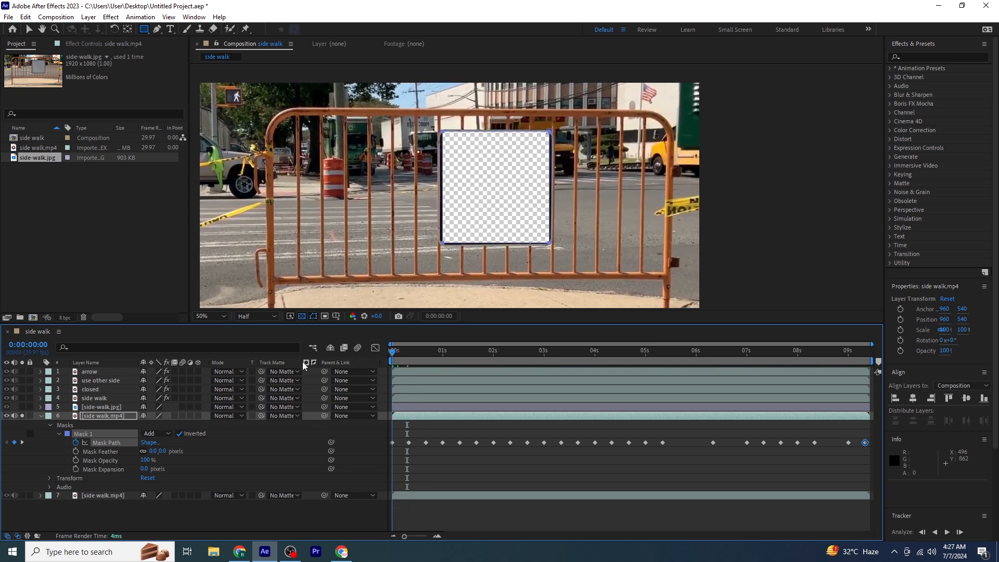
{"action": "left_click", "coordinate": [21, 416]}
{"action": "left_click", "coordinate": [42, 415]}
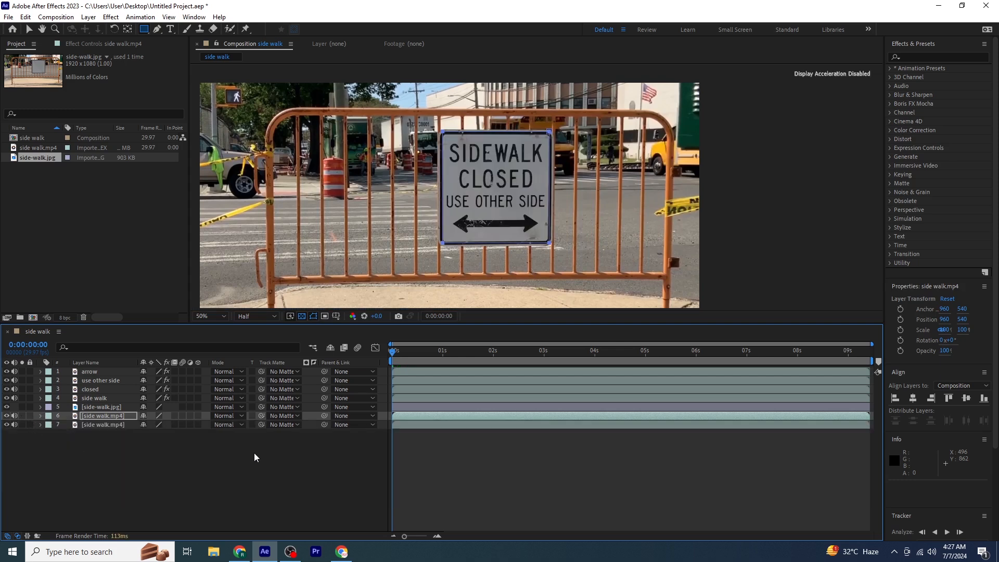
Step: Preview the falling lettering with all layers visible, starting at 0:00:00:00
{"action": "key", "text": "space"}
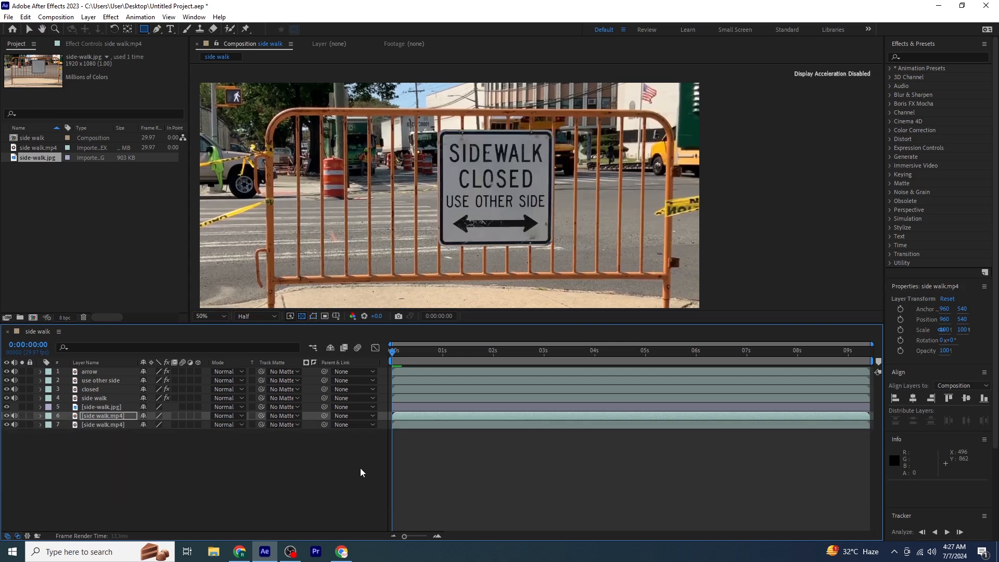
{"action": "left_click", "coordinate": [298, 473]}
{"action": "key", "text": "space"}
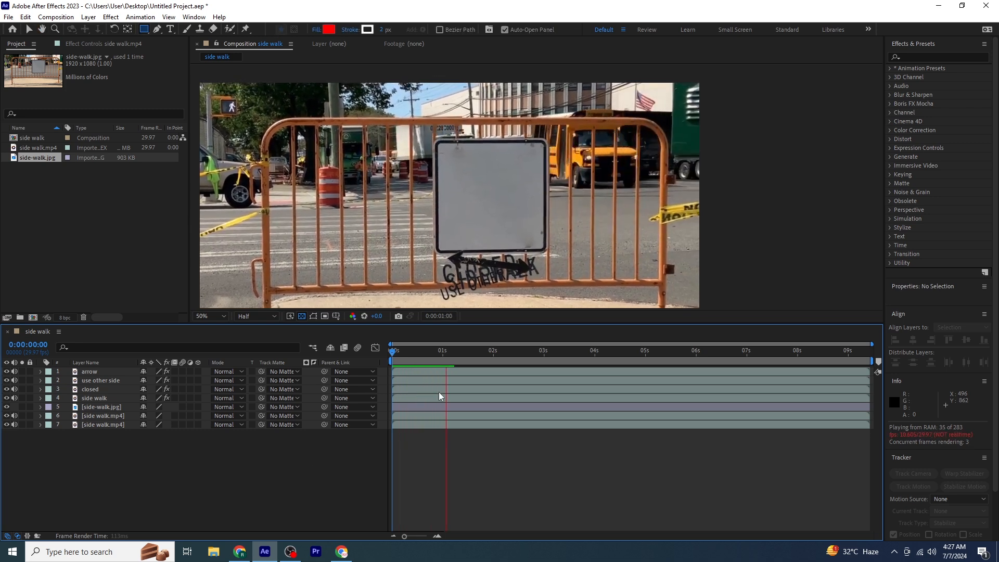
{"action": "key", "text": "space"}
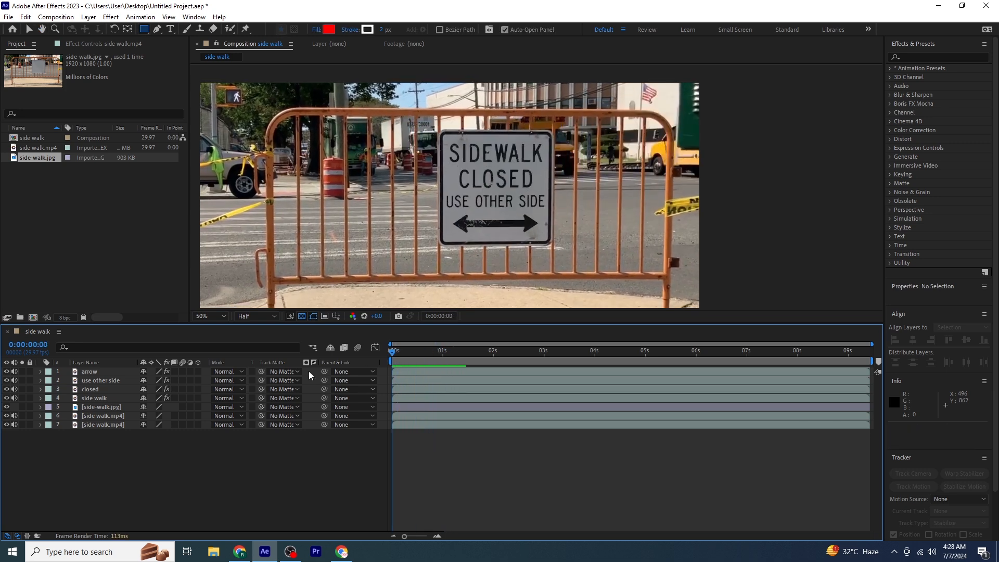
Step: Set layer 6, side walk.mp4, as the inverted track matte for the arrow, use other side, closed and side walk layers
{"action": "left_click", "coordinate": [105, 372]}
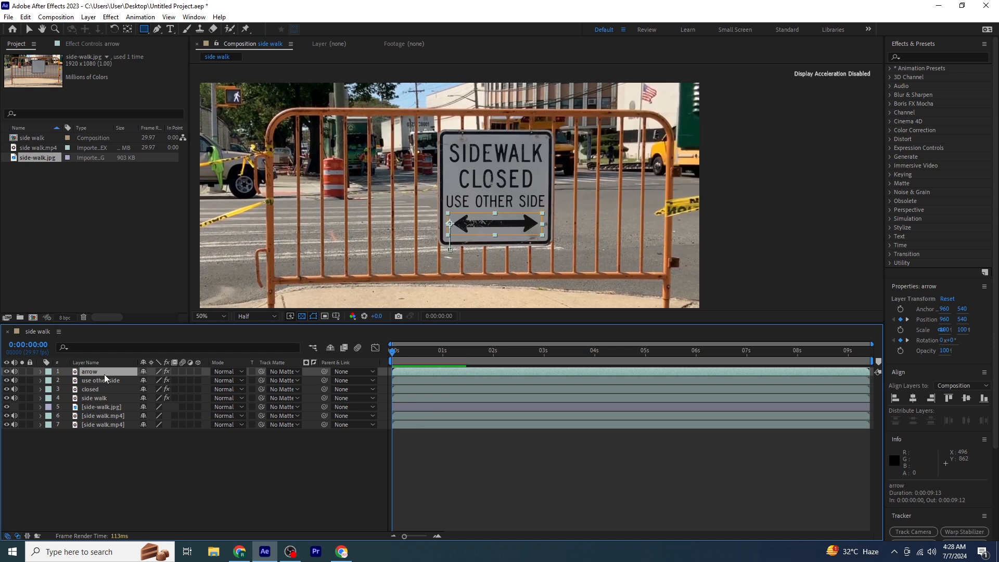
{"action": "left_click", "coordinate": [102, 399], "text": "shift"}
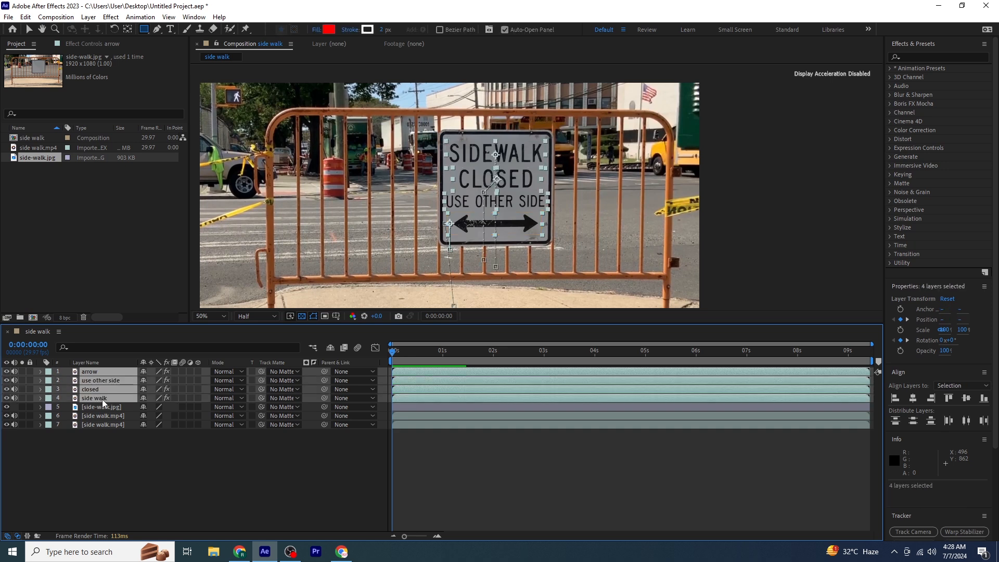
{"action": "left_click", "coordinate": [289, 373]}
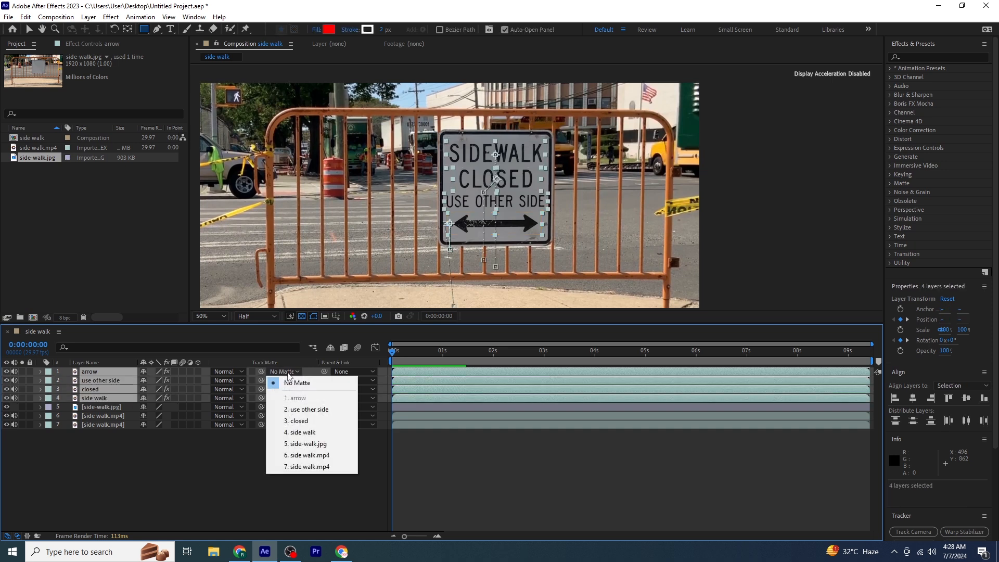
{"action": "left_click", "coordinate": [335, 456]}
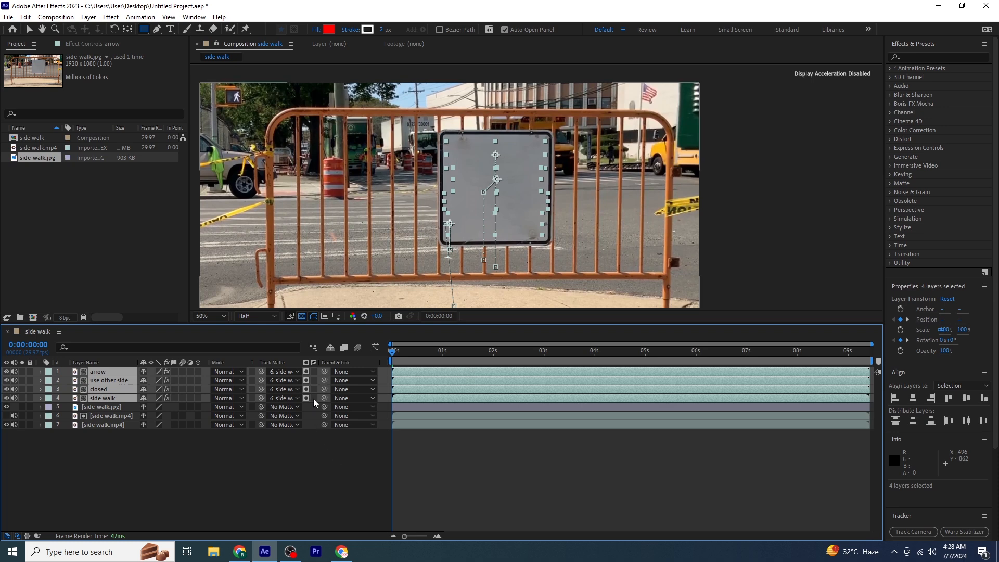
{"action": "left_click", "coordinate": [314, 371]}
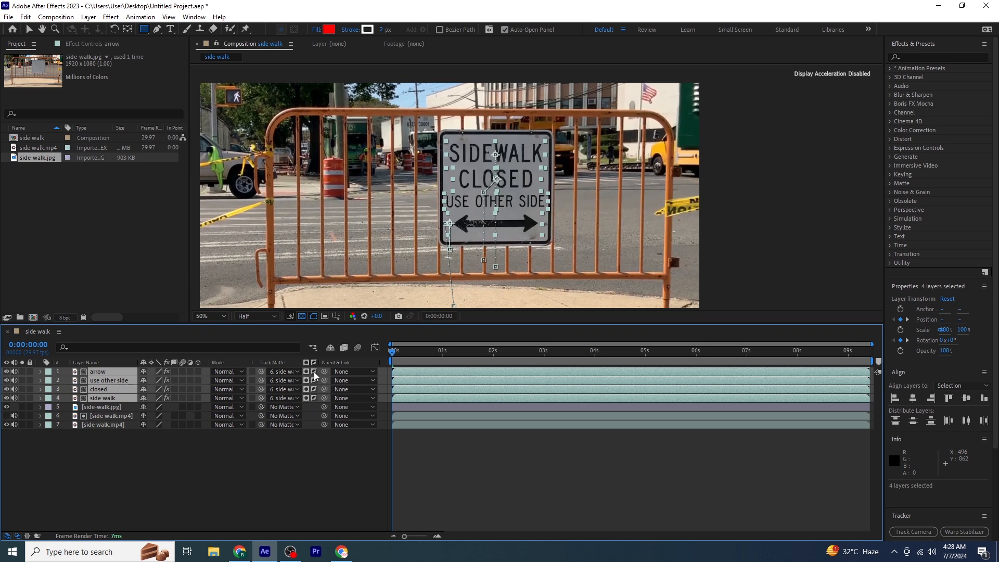
Step: Preview the matted lettering animation and return to 0:00:00:00
{"action": "left_click", "coordinate": [323, 468]}
{"action": "key", "text": "space"}
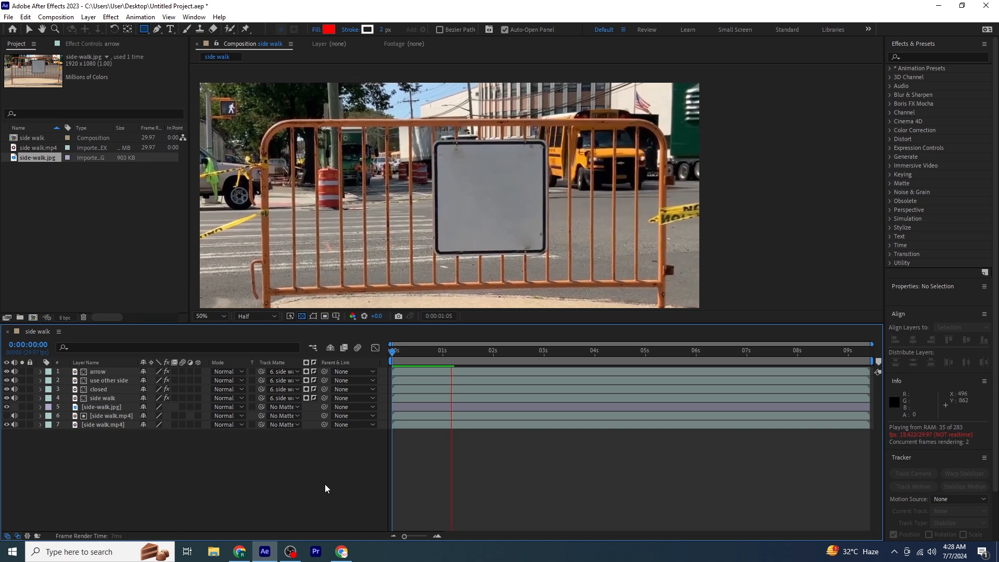
{"action": "key", "text": "space"}
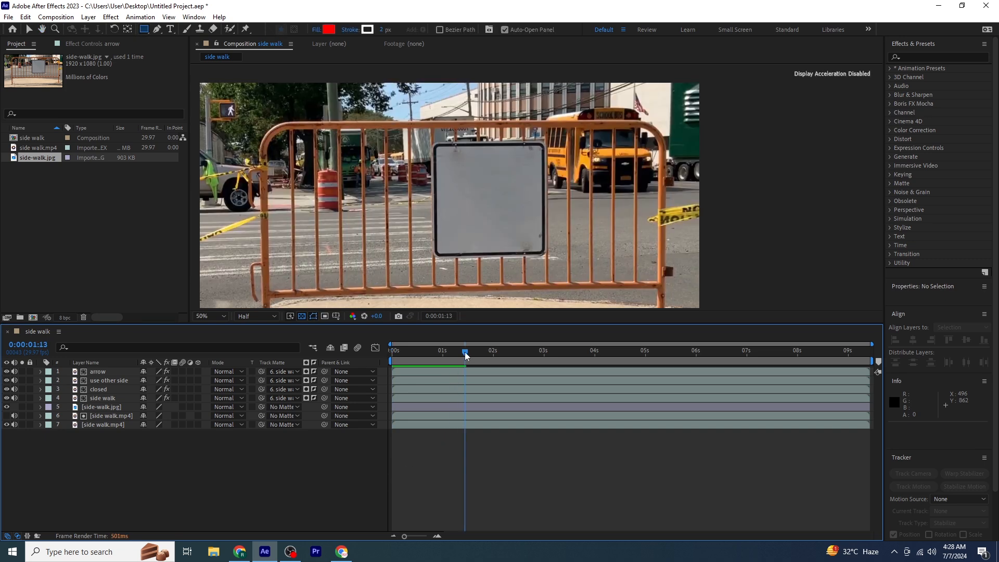
{"action": "left_click_drag", "start_coordinate": [465, 355], "coordinate": [317, 377]}
Step: Stretch the four lettering and arrow layers' Position and Rotation keyframes proportionally to end at 0:00:07:04 and apply Easy Ease to them
{"action": "left_click", "coordinate": [99, 371]}
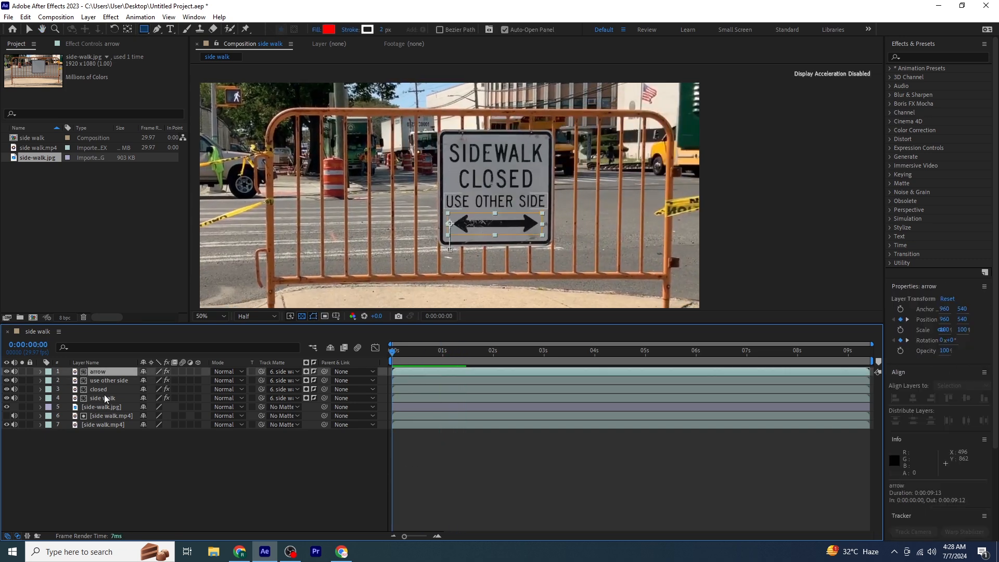
{"action": "left_click", "coordinate": [105, 397], "text": "shift"}
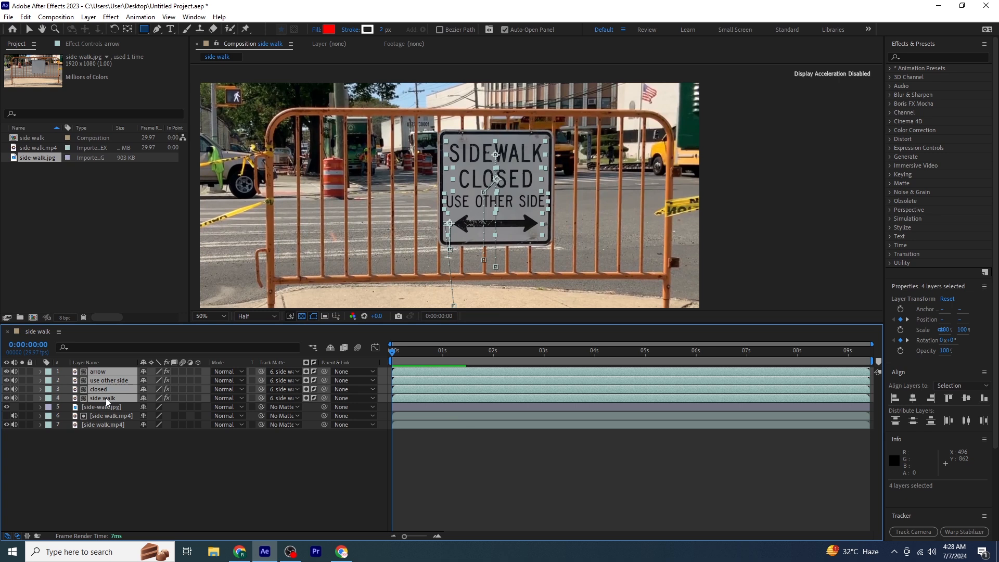
{"action": "key", "text": "p"}
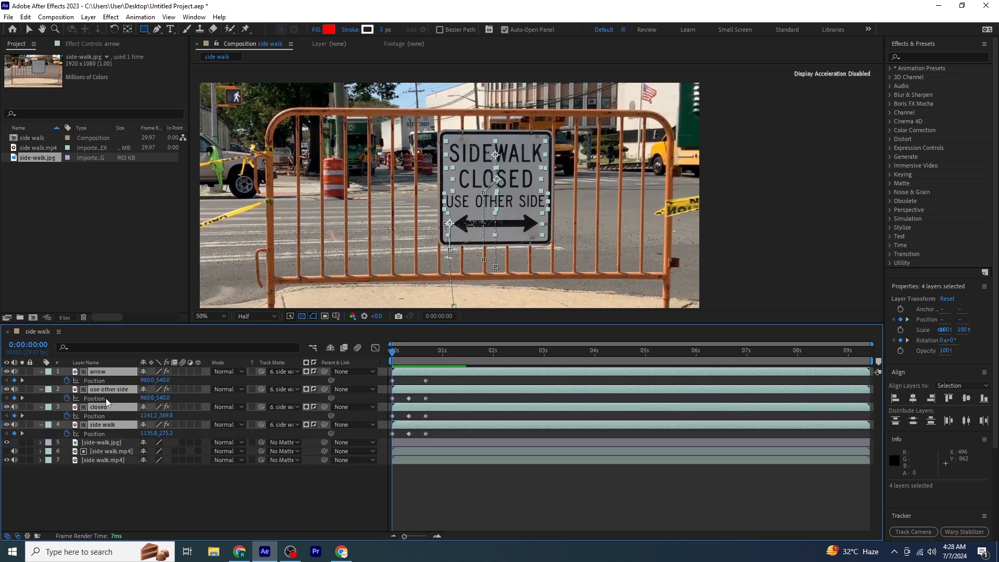
{"action": "key", "text": "shift+r"}
{"action": "left_click_drag", "start_coordinate": [449, 383], "coordinate": [753, 473]}
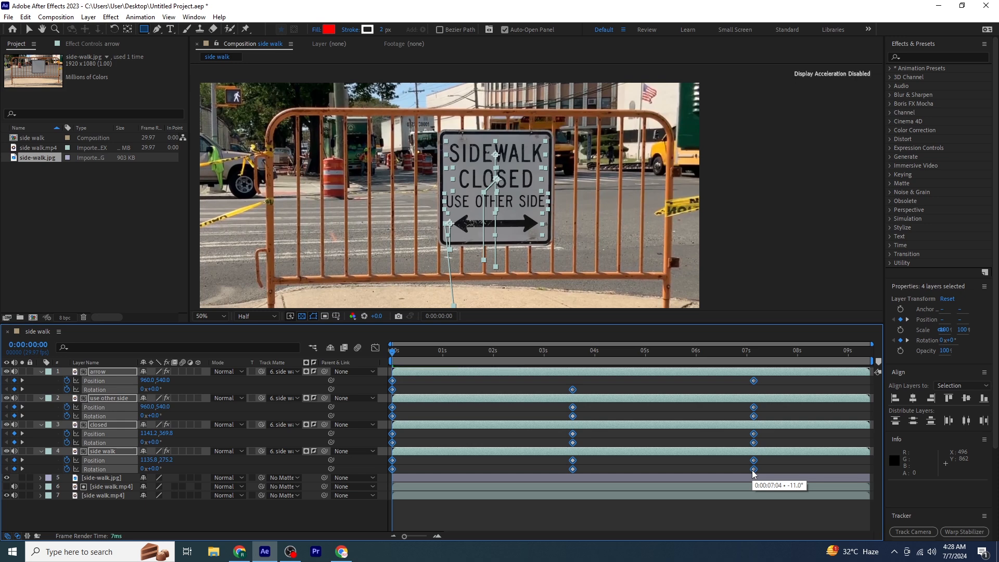
{"action": "left_click_drag", "start_coordinate": [753, 473], "coordinate": [753, 474]}
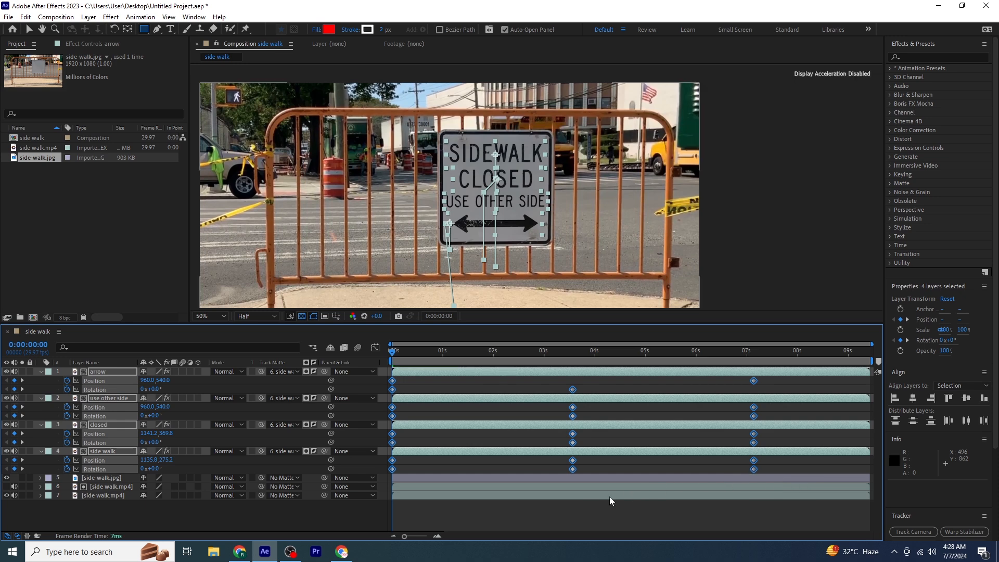
{"action": "key", "text": "F9"}
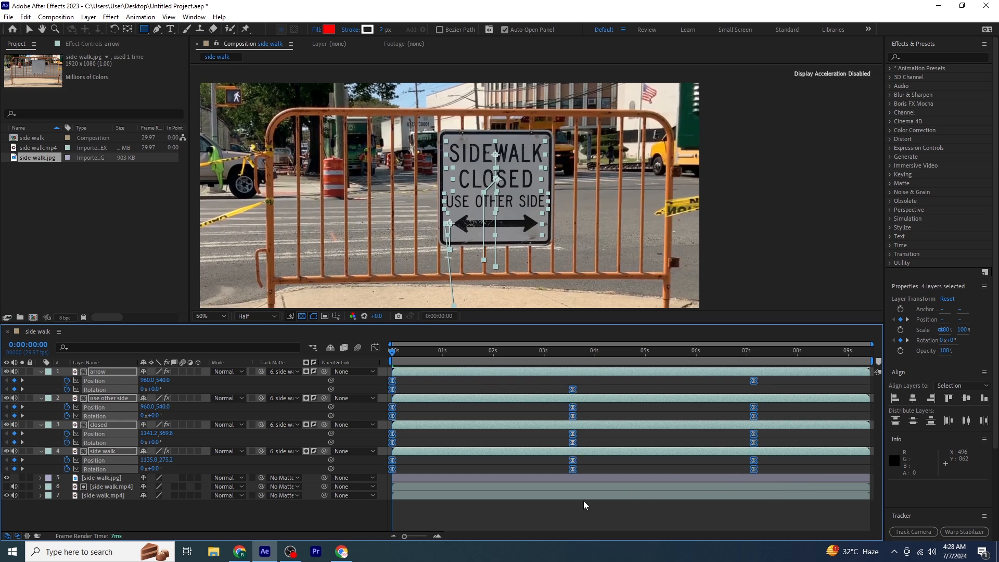
{"action": "left_click", "coordinate": [484, 524]}
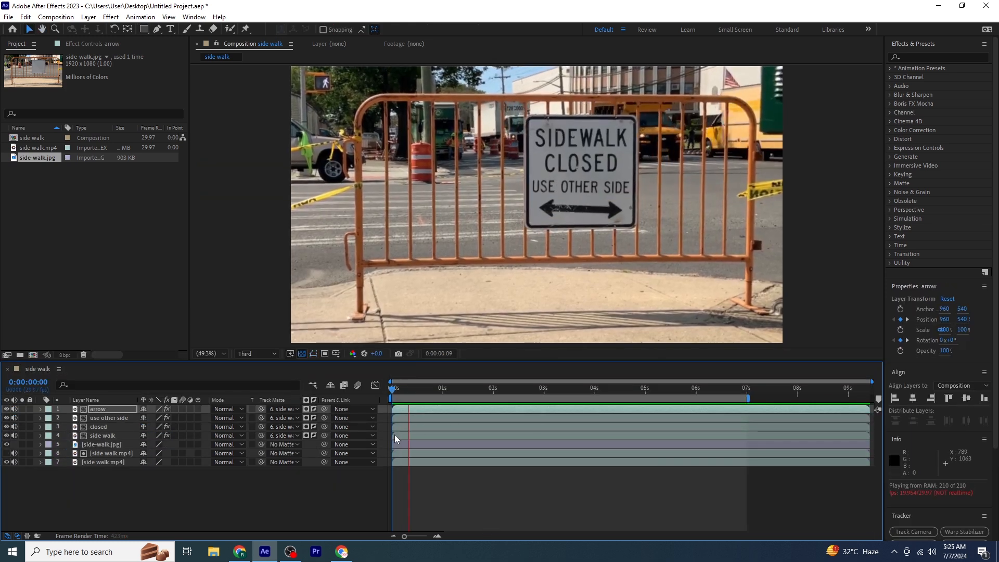